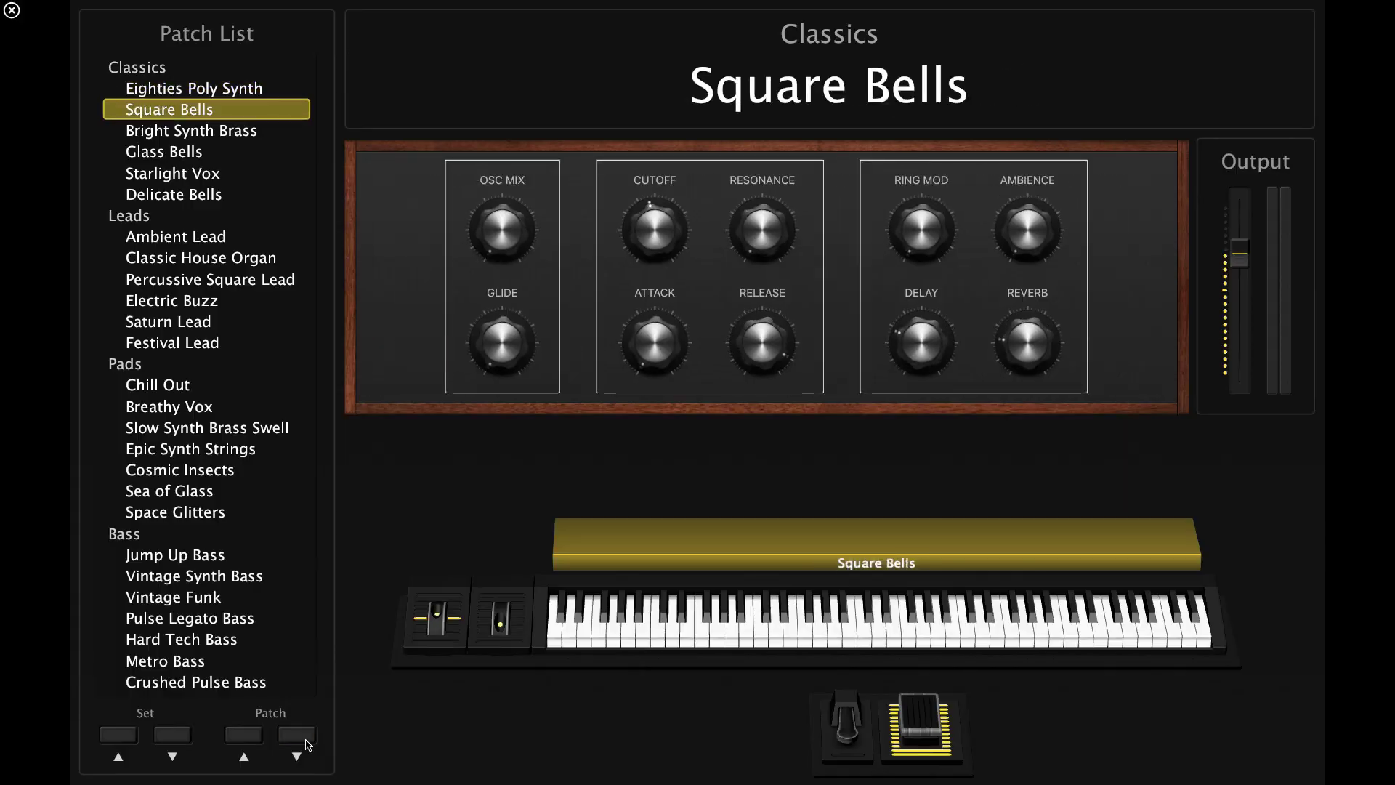
Step through Bright Synth Brass and Glass Bells patches down to Starlight Vox
click(306, 741)
click(306, 740)
click(306, 740)
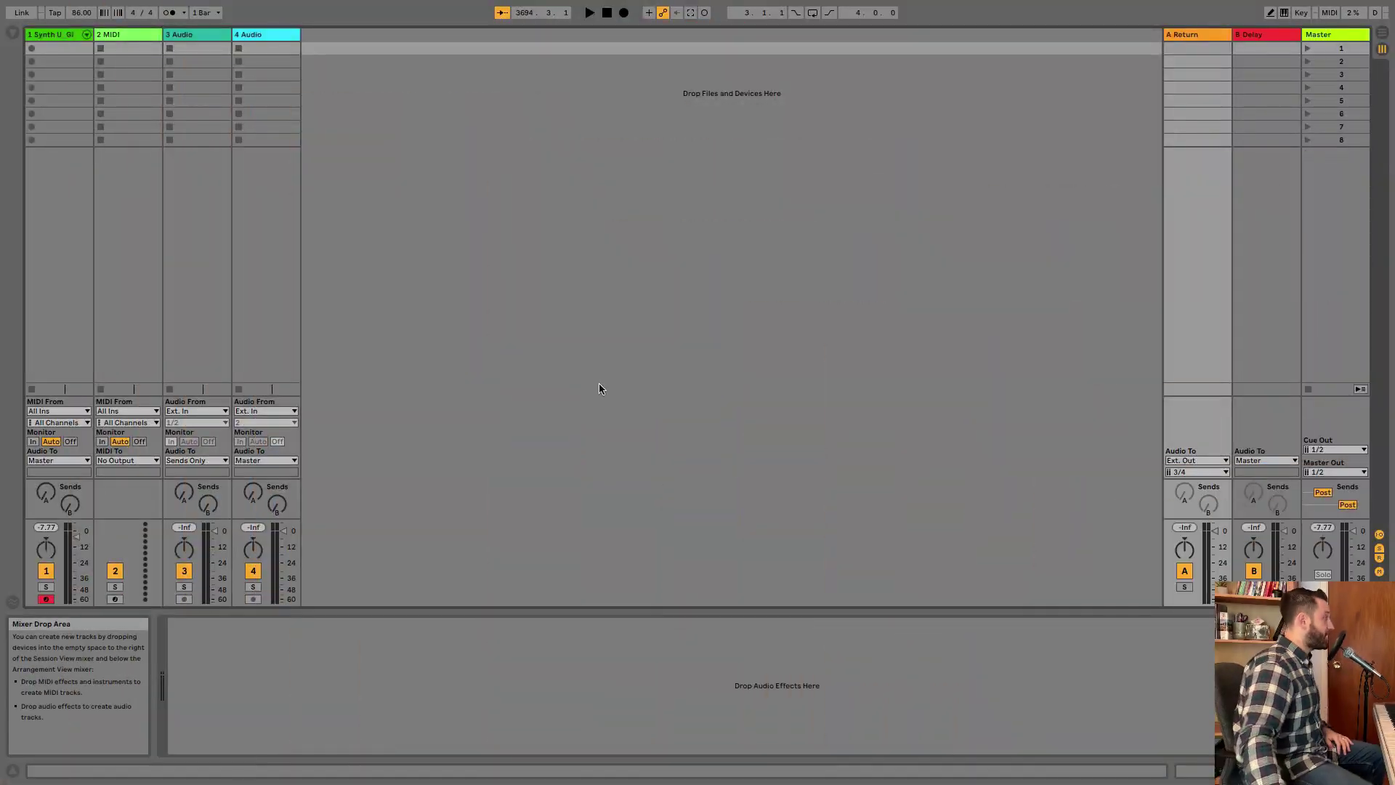
Delete the old Synth track and both Audio tracks
click(53, 34)
key(Delete)
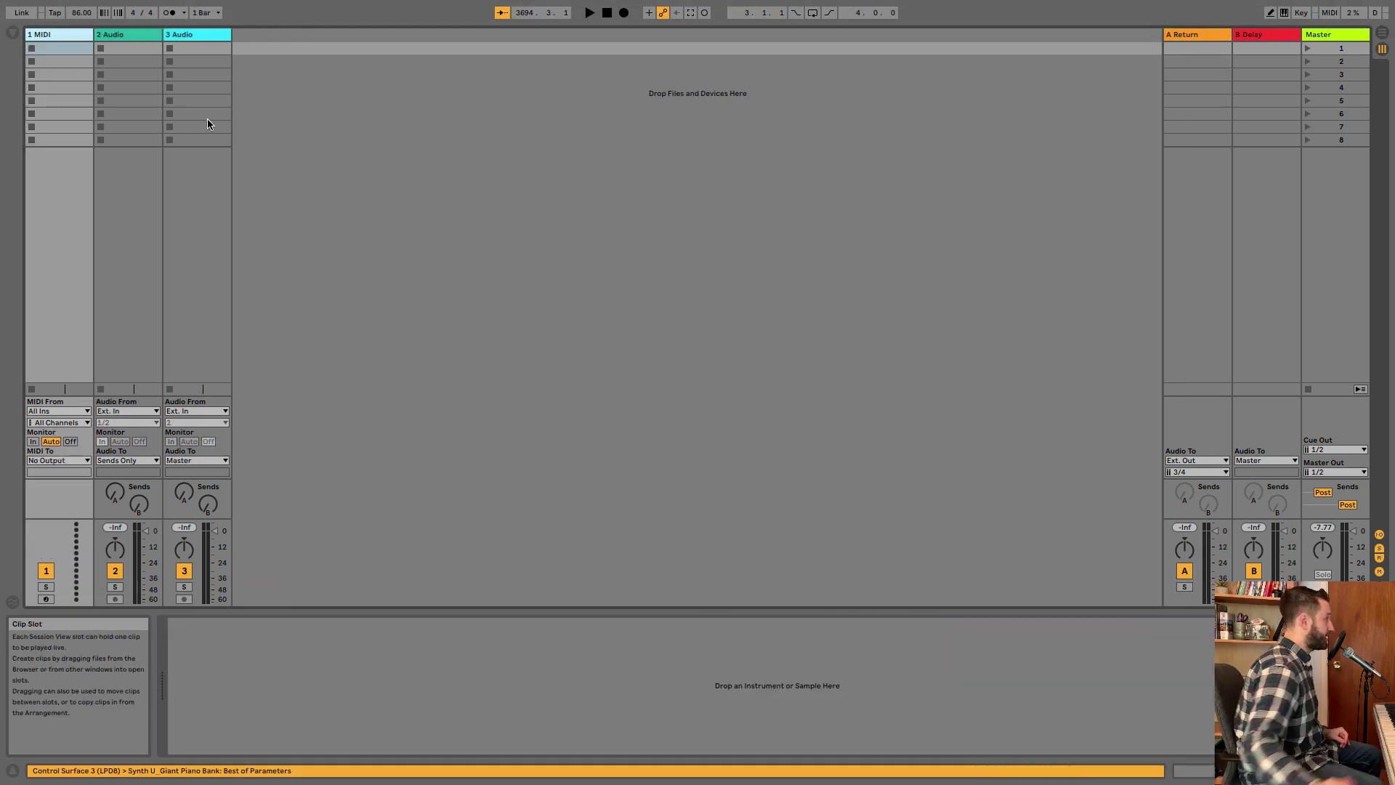
click(147, 35)
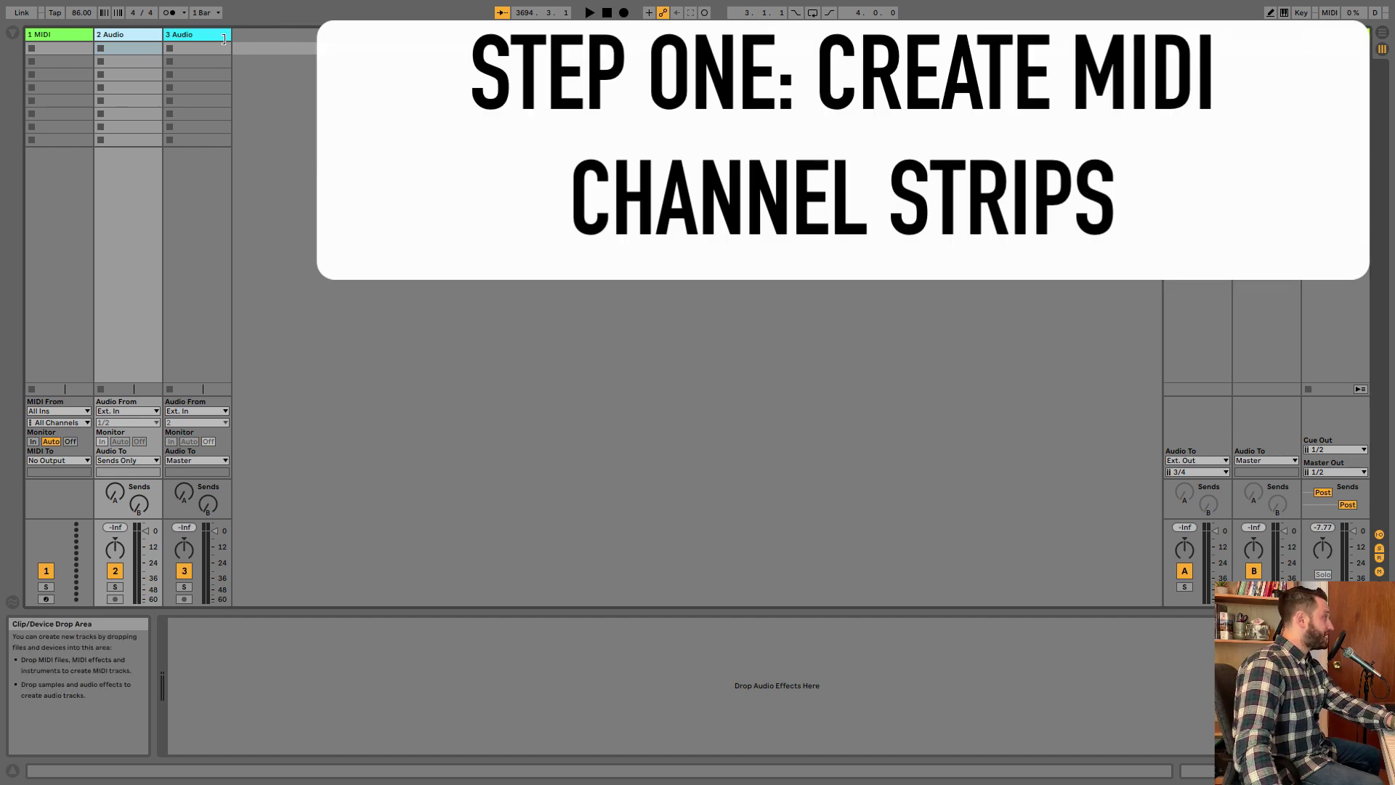
click(221, 37)
key(Delete)
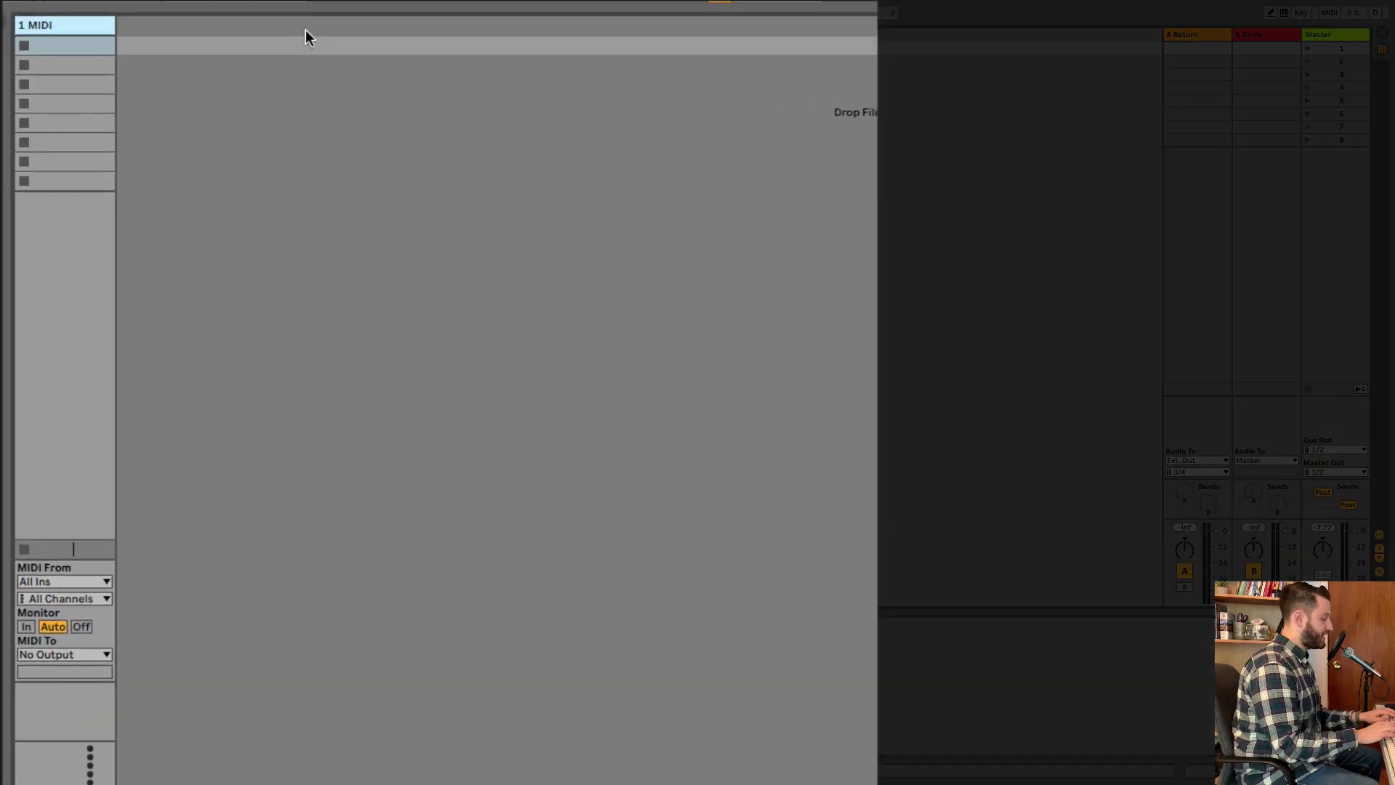
Insert new MIDI tracks so the set holds four, 1 MIDI through 4 MIDI
key(ctrl+shift+t)
key(ctrl+shift+t)
key(ctrl+shift+t)
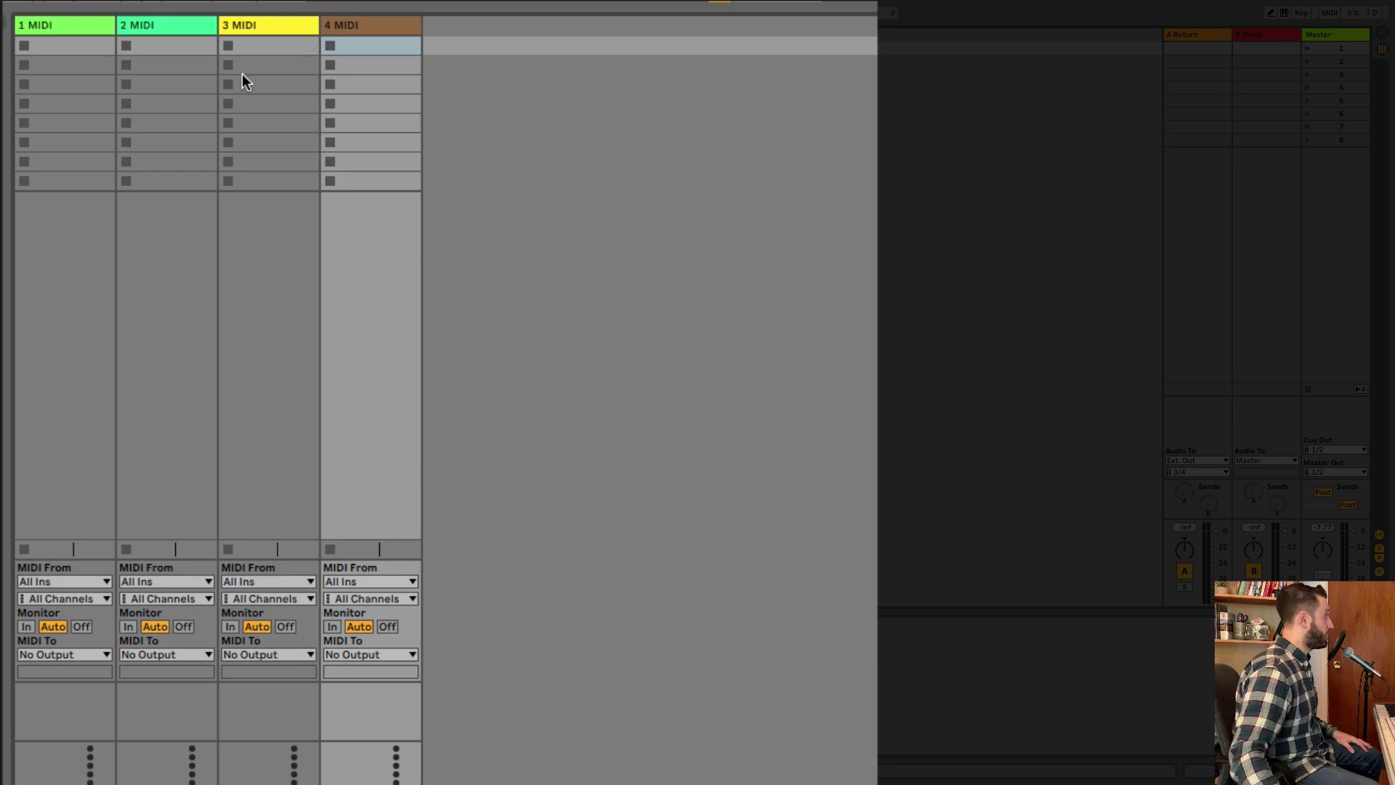
click(98, 24)
click(160, 25)
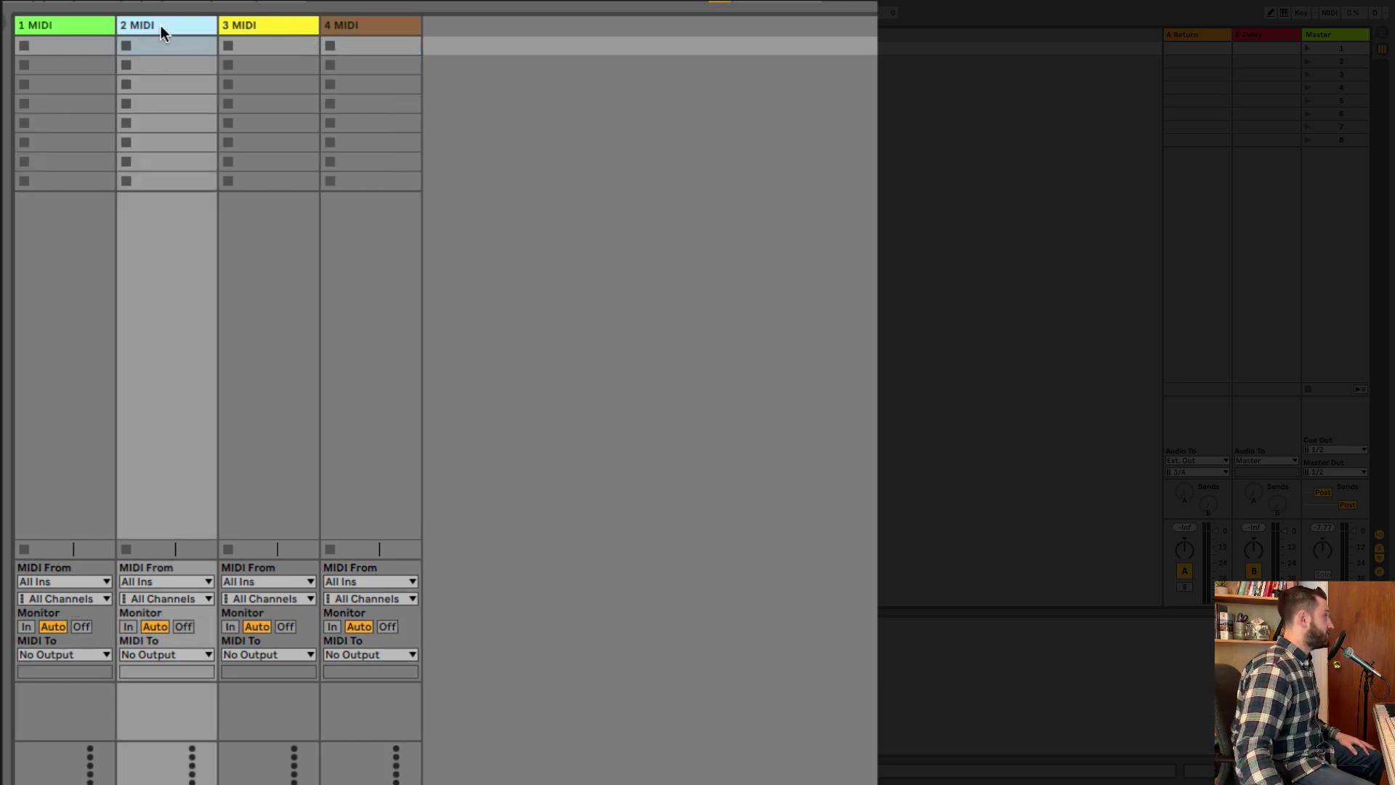
click(278, 32)
click(351, 27)
click(105, 33)
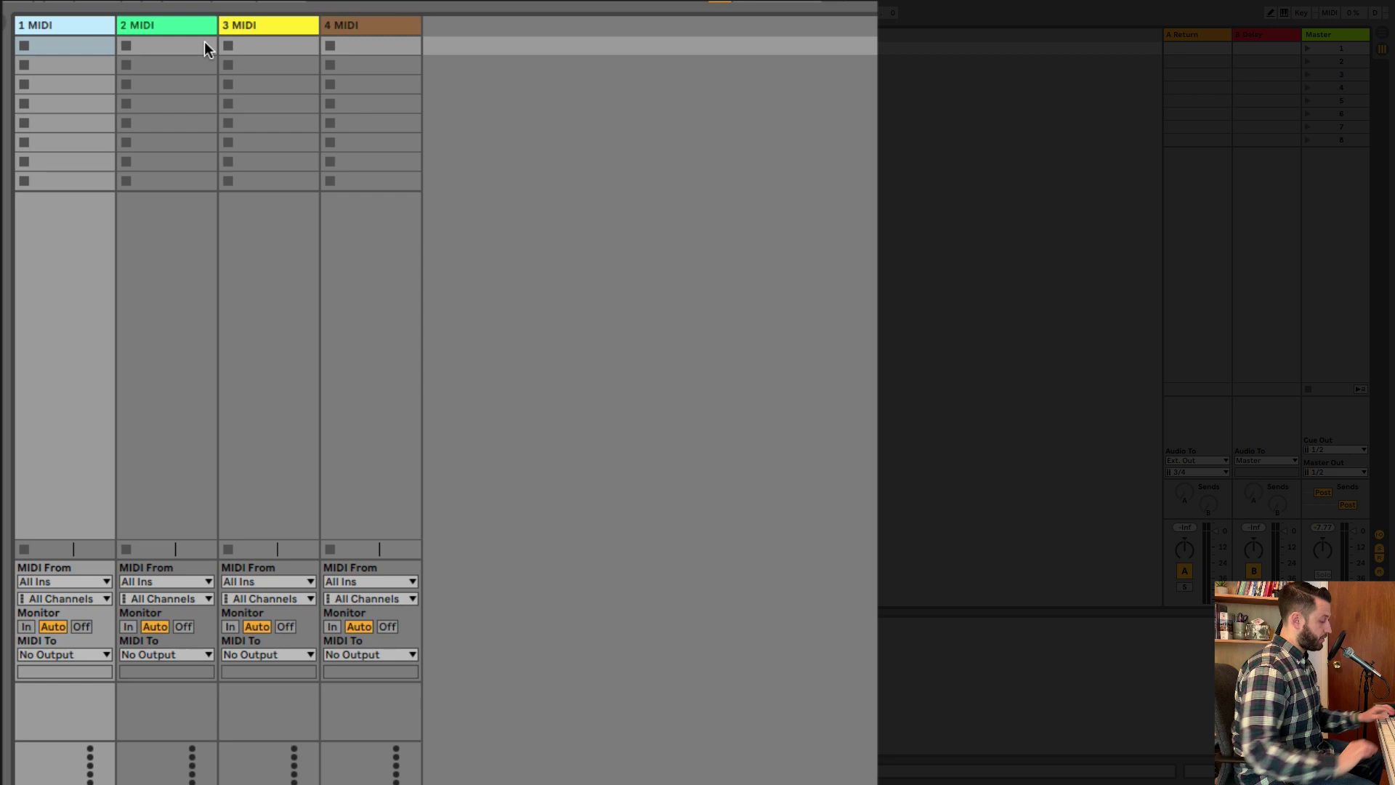
Enter the names Keys, Pads, Leads and Aux into the four track headers in turn
key(ctrl+r)
text(Ke)
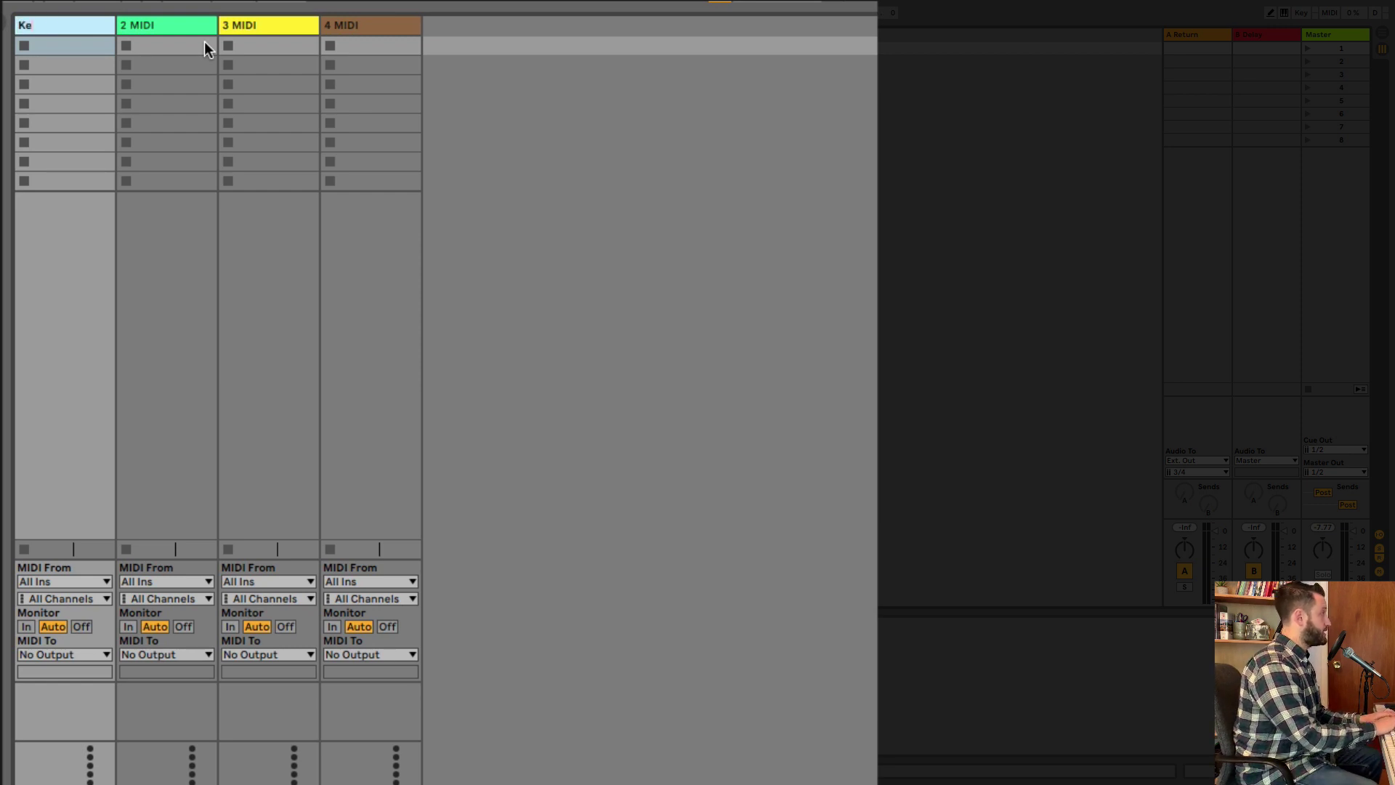
text(ys)
key(Tab)
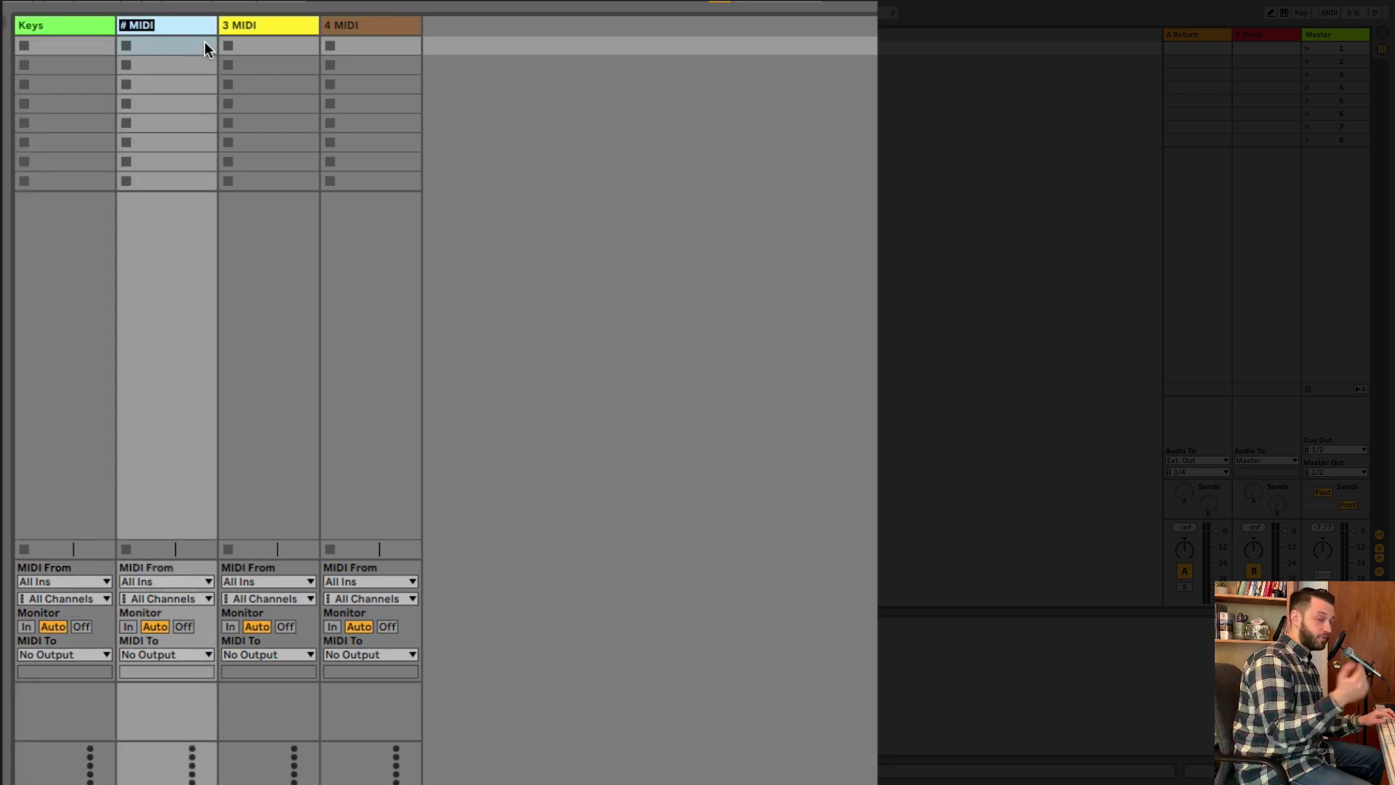
text(Pads)
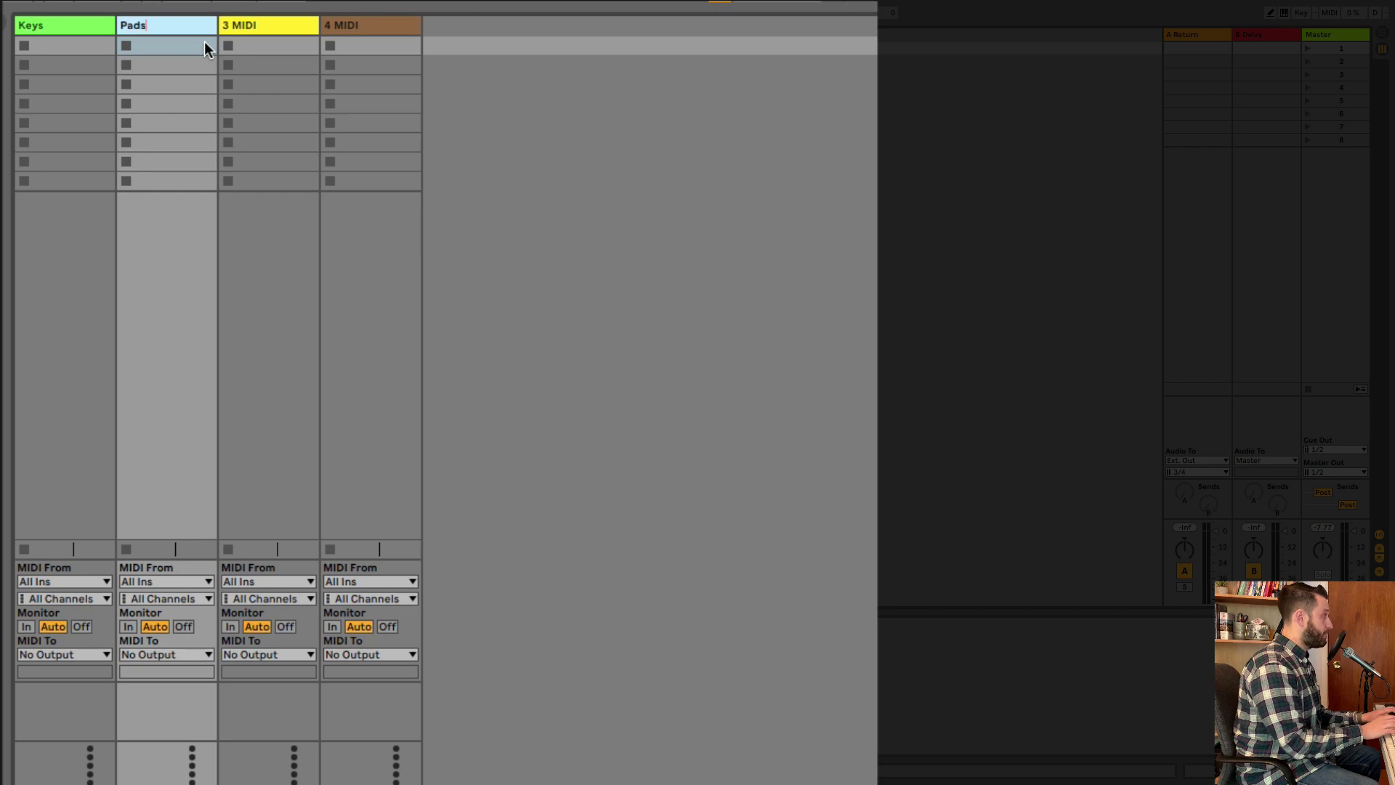
key(Tab)
text(Le)
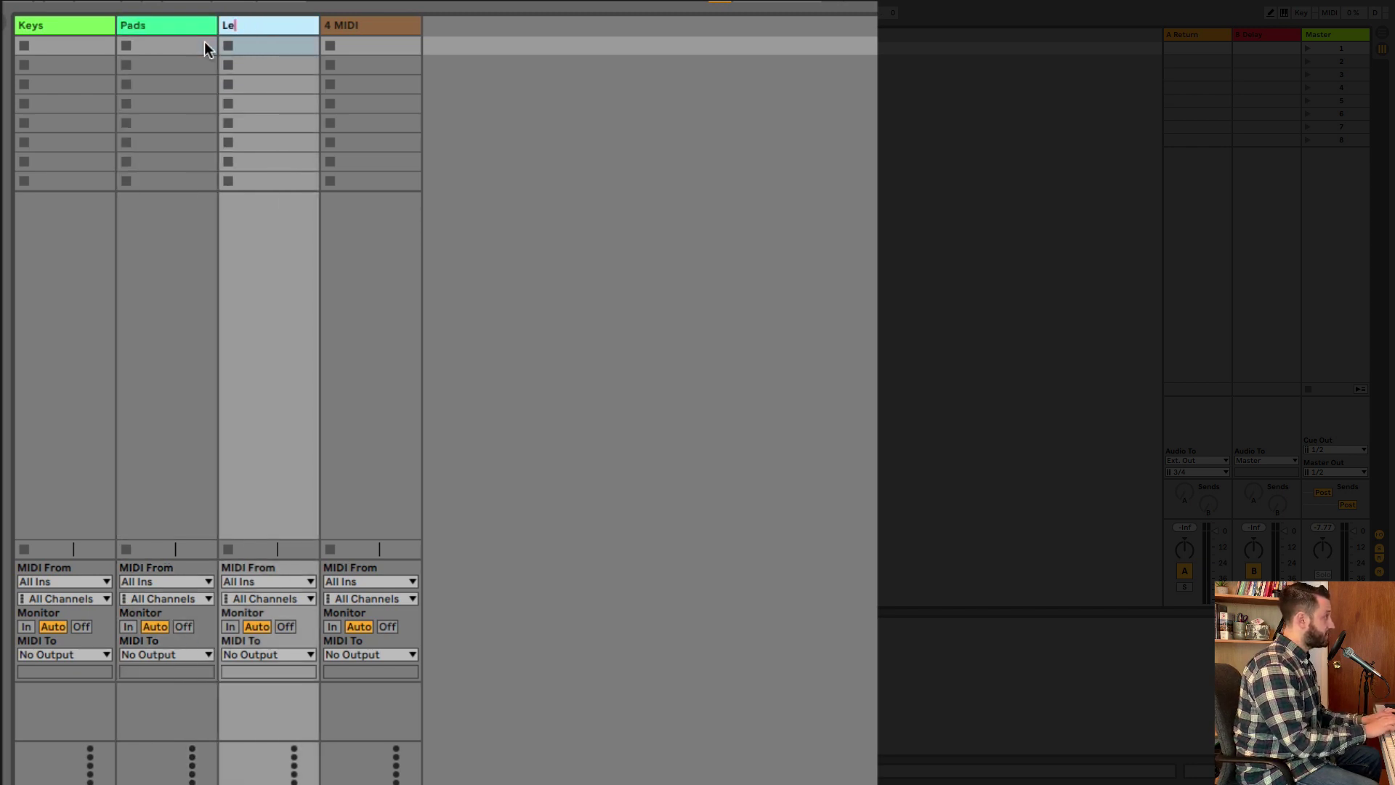
text(ads)
key(Tab)
text(Aux)
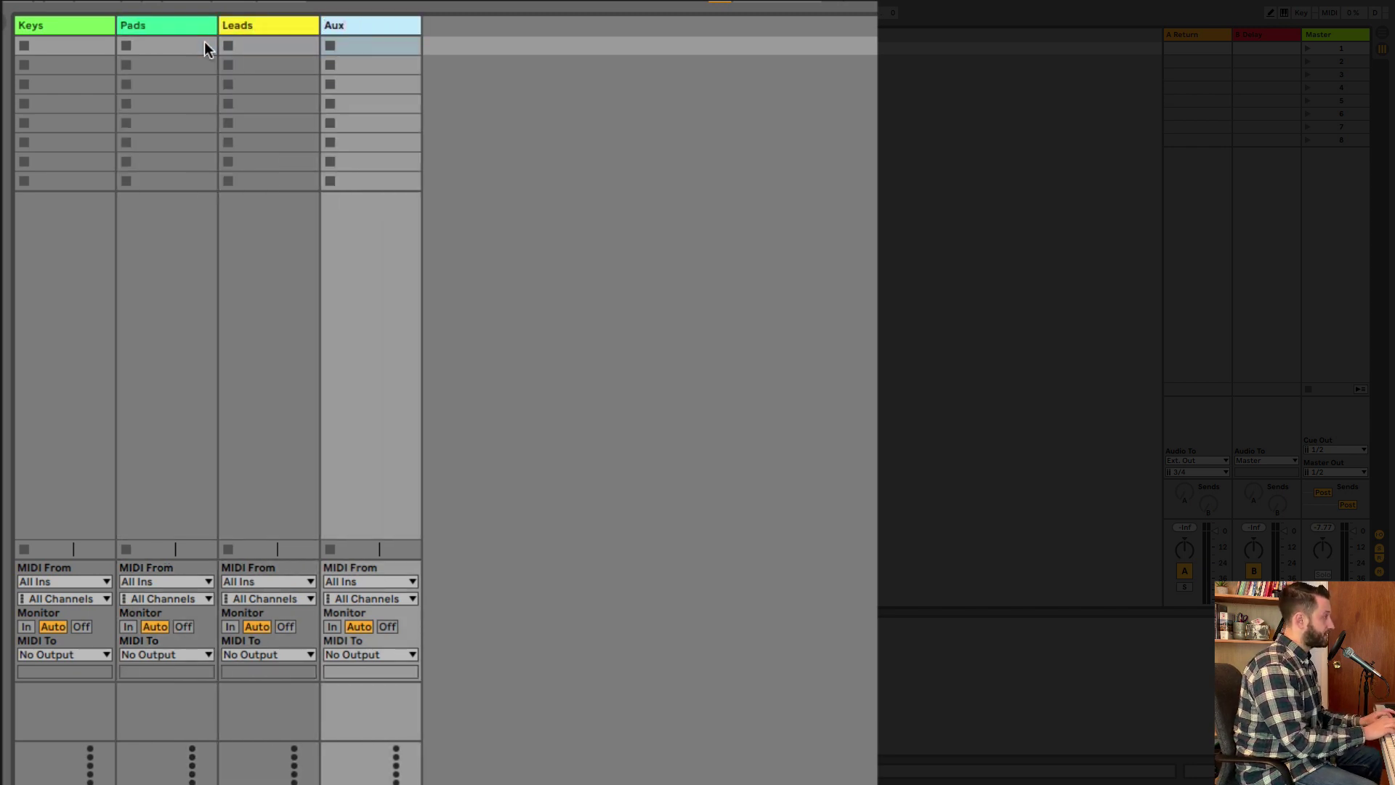
key(Return)
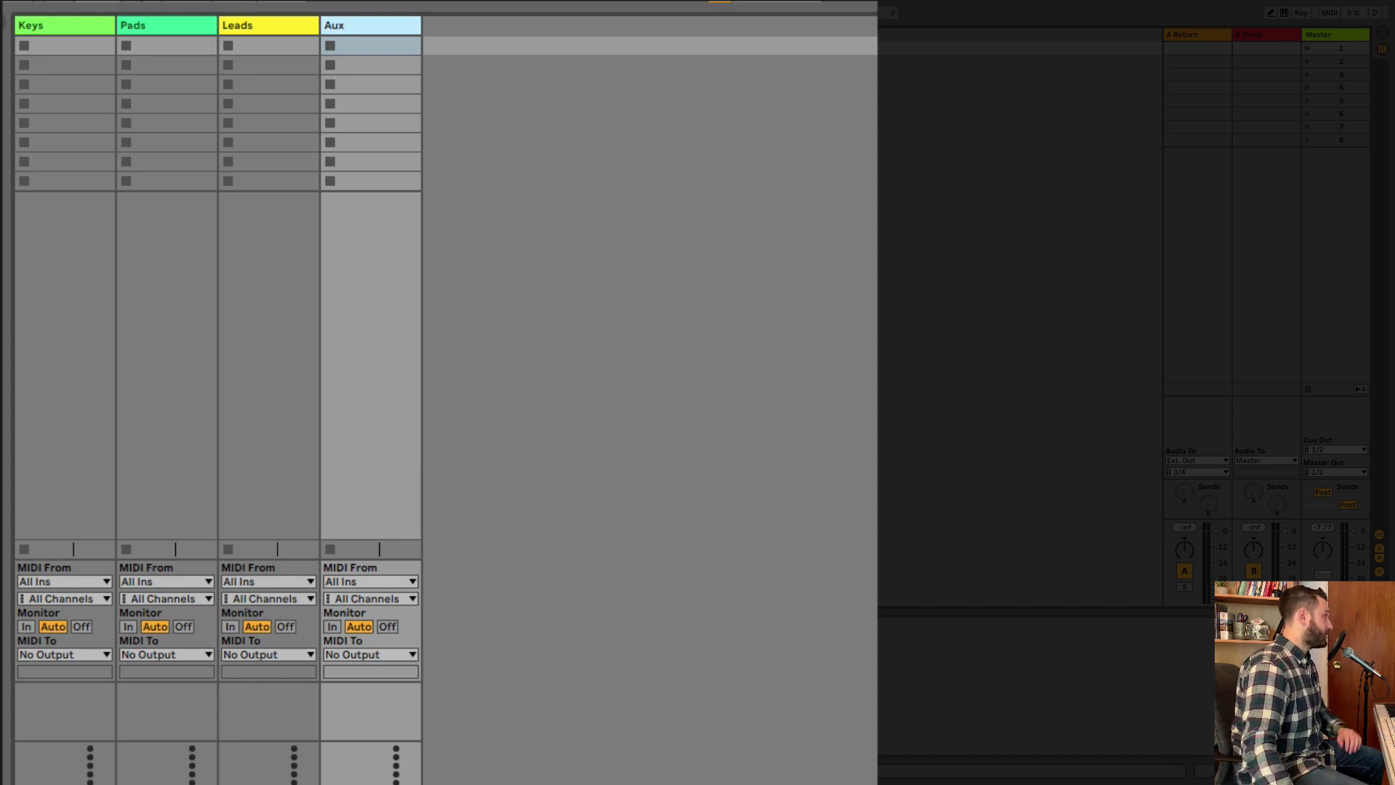
Select the Keys, Pads, Leads and Aux tracks one after another
click(84, 29)
click(189, 26)
click(280, 26)
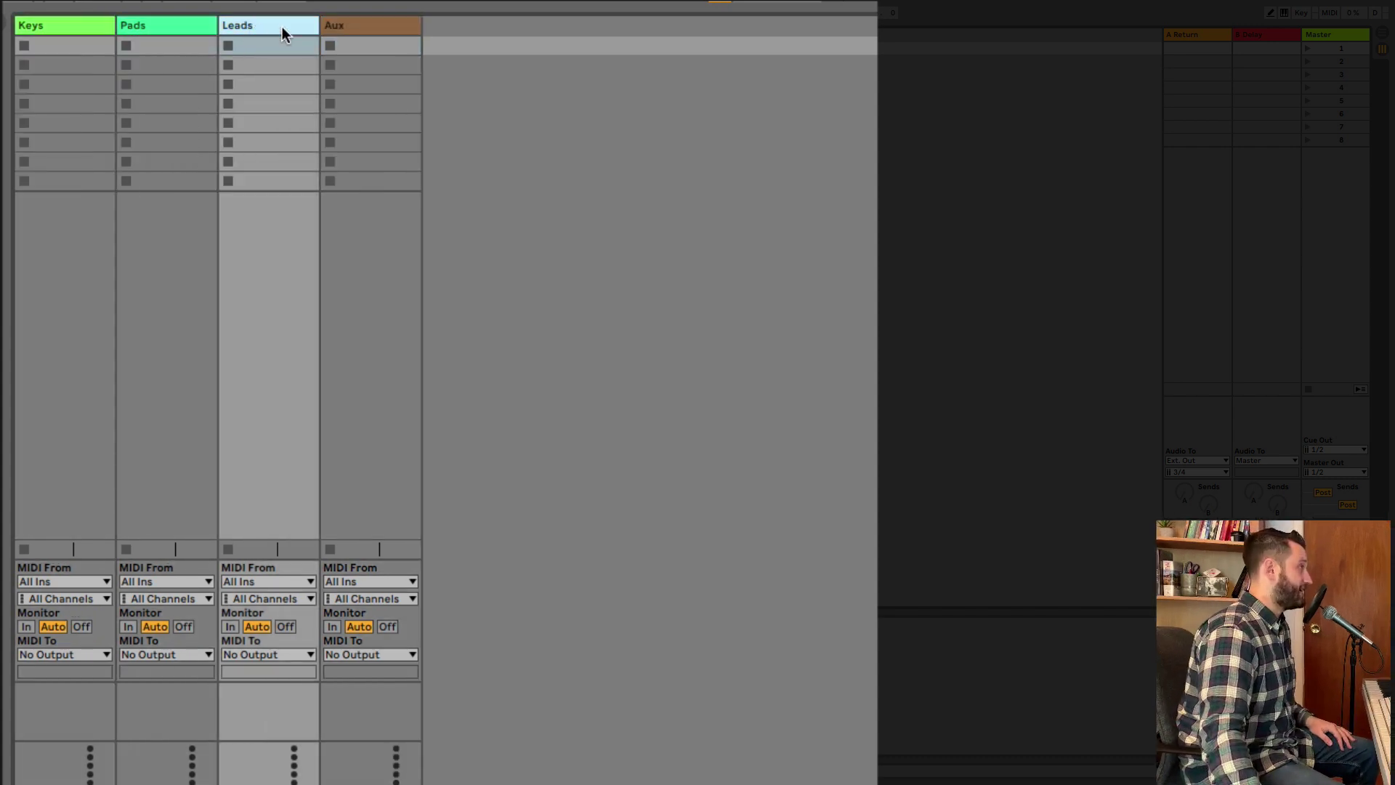
click(351, 25)
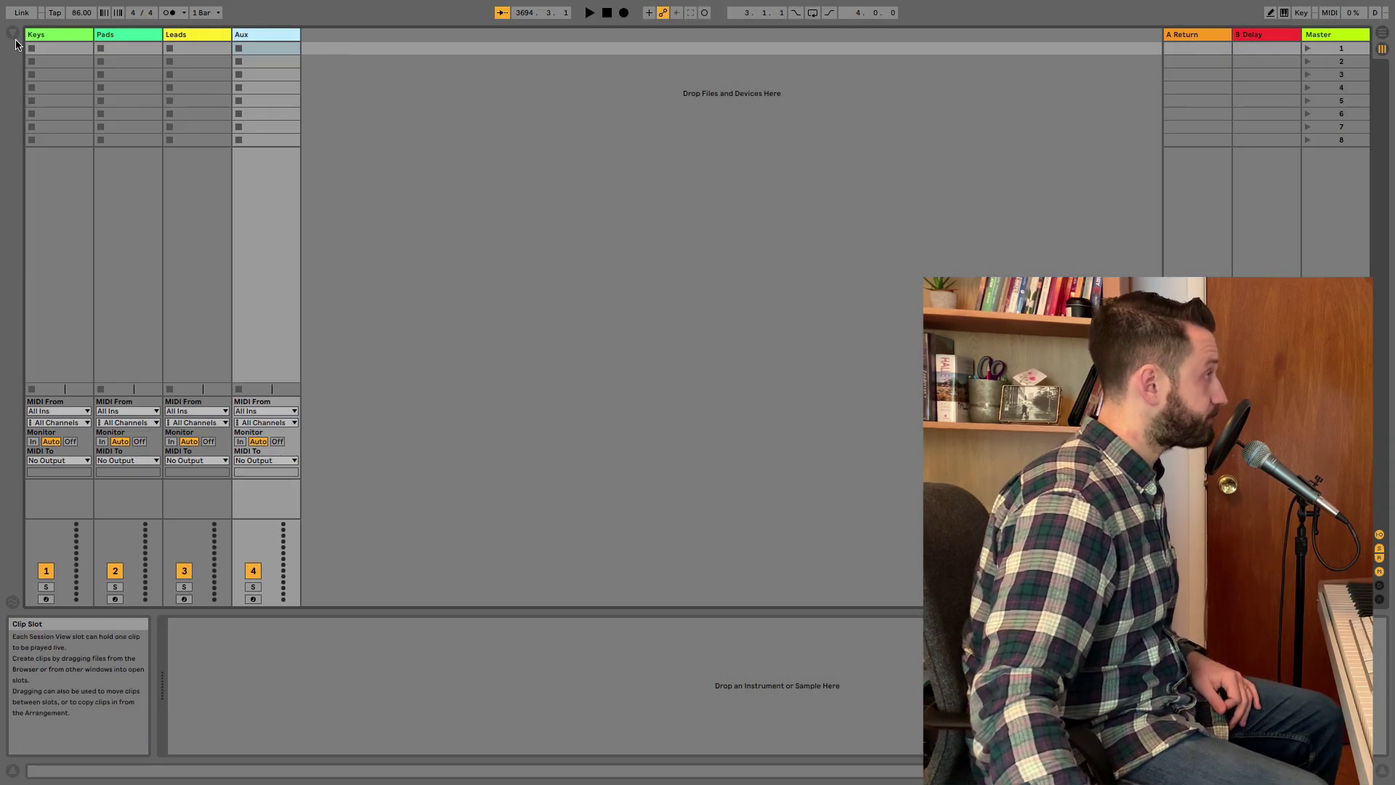
Show the browser and select the Percussive Square Lead, Electric Buzz and Saturn Lead items
click(13, 34)
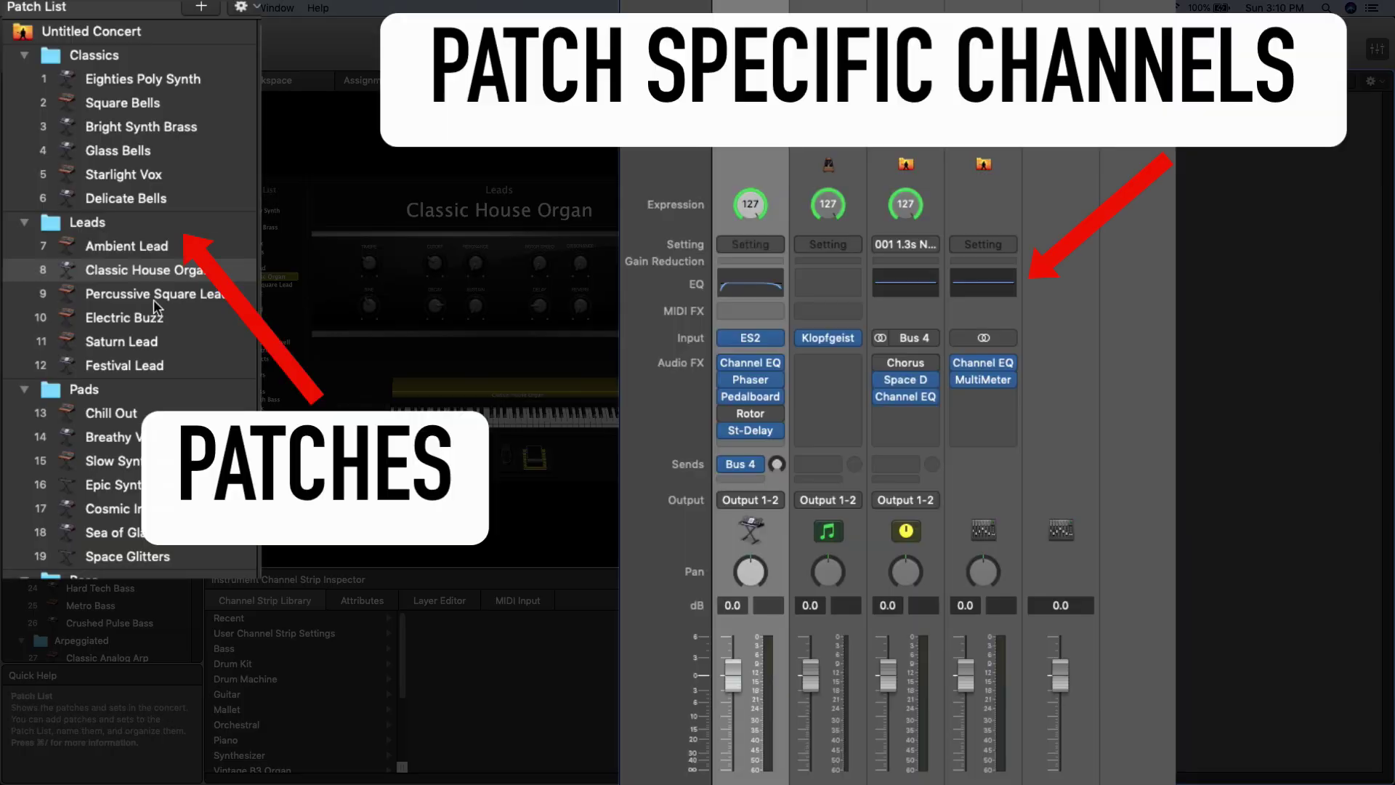
click(157, 296)
click(162, 320)
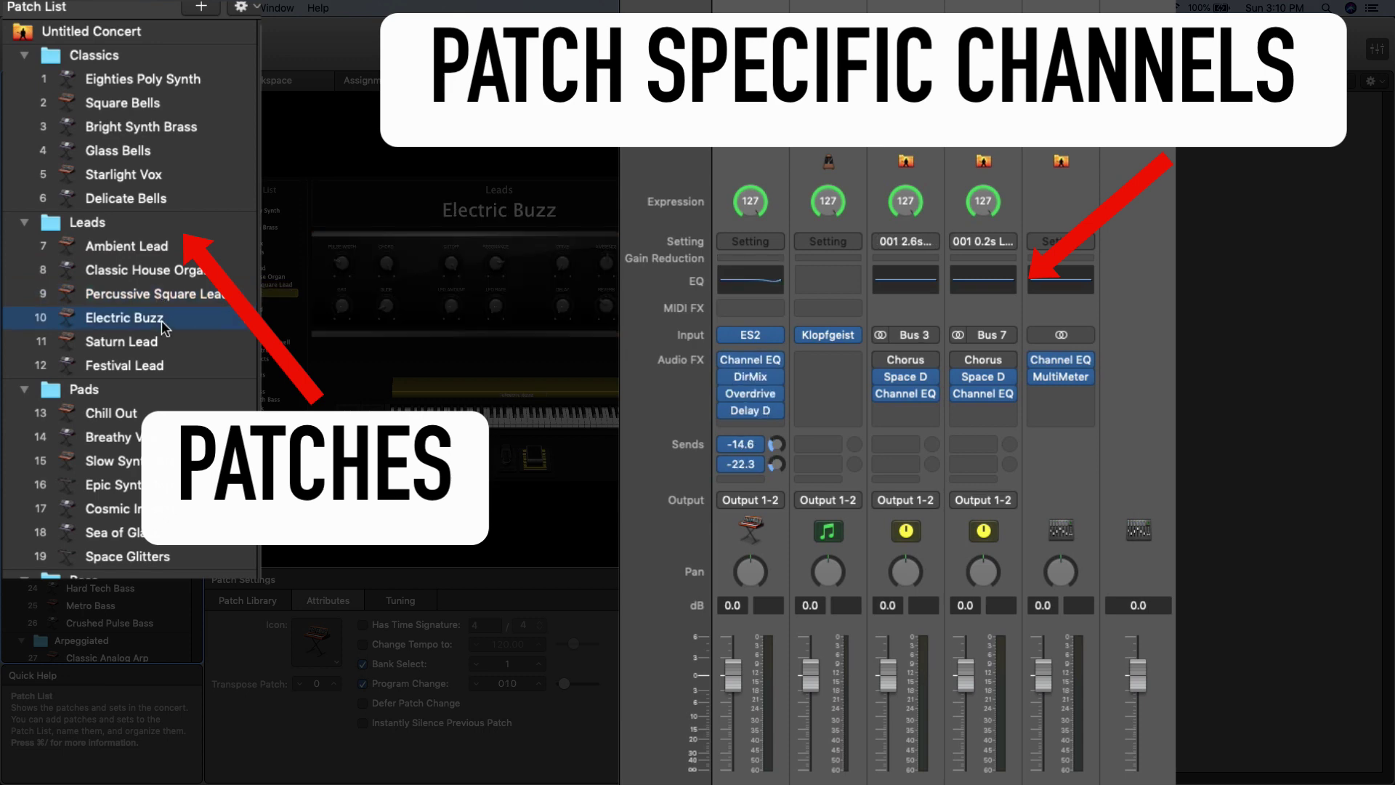
click(155, 342)
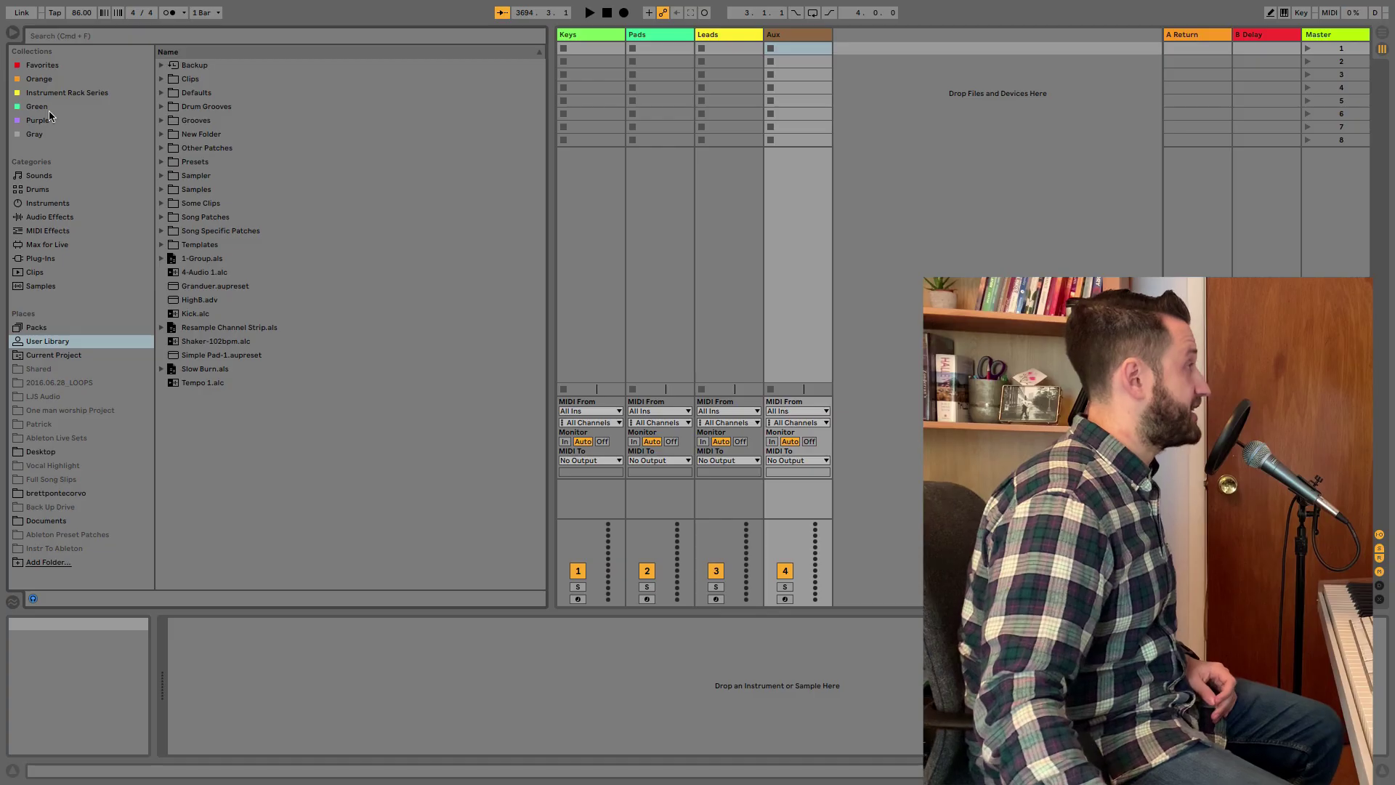
From Instruments, load an empty Instrument Rack onto Keys, Pads, Leads and Aux
click(13, 34)
click(13, 34)
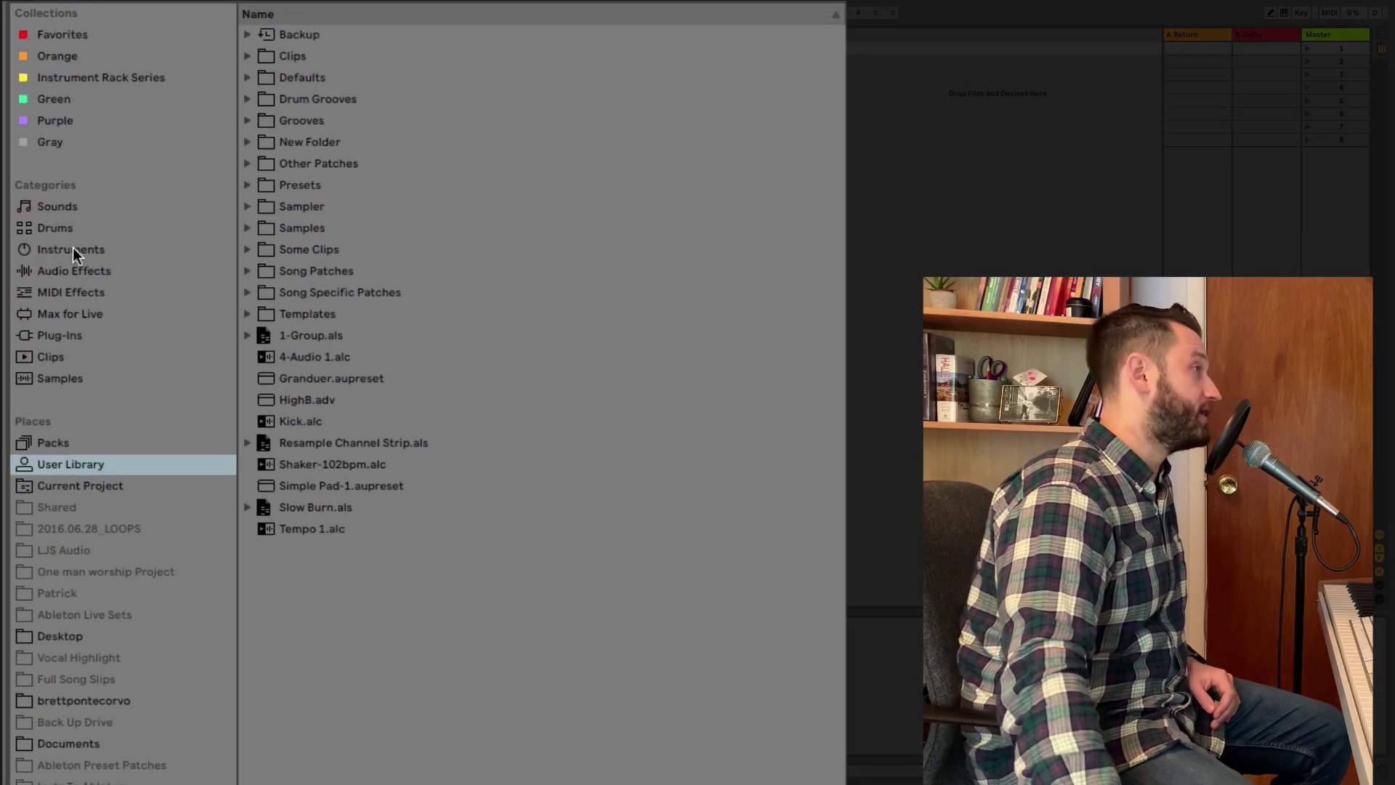
click(74, 251)
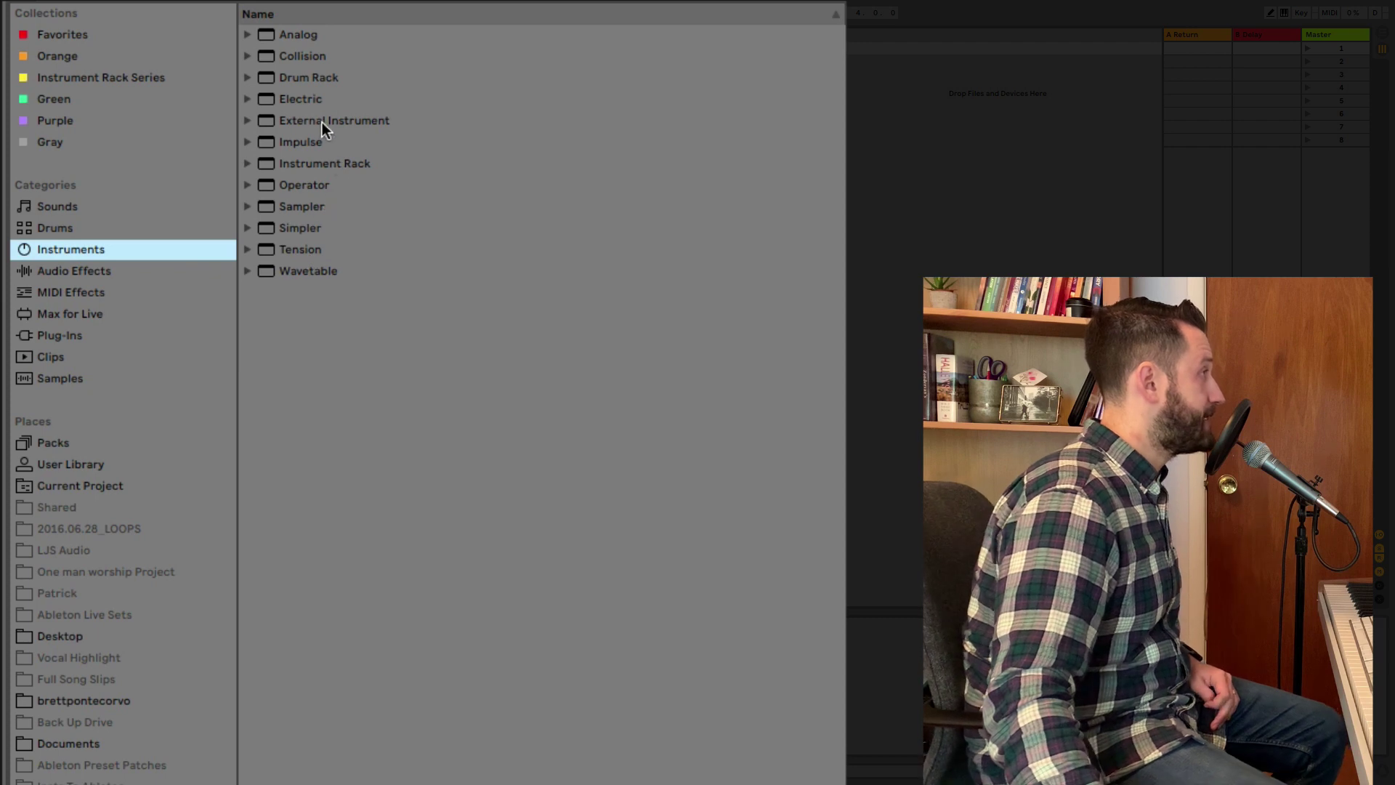
drag(312, 167, 884, 265)
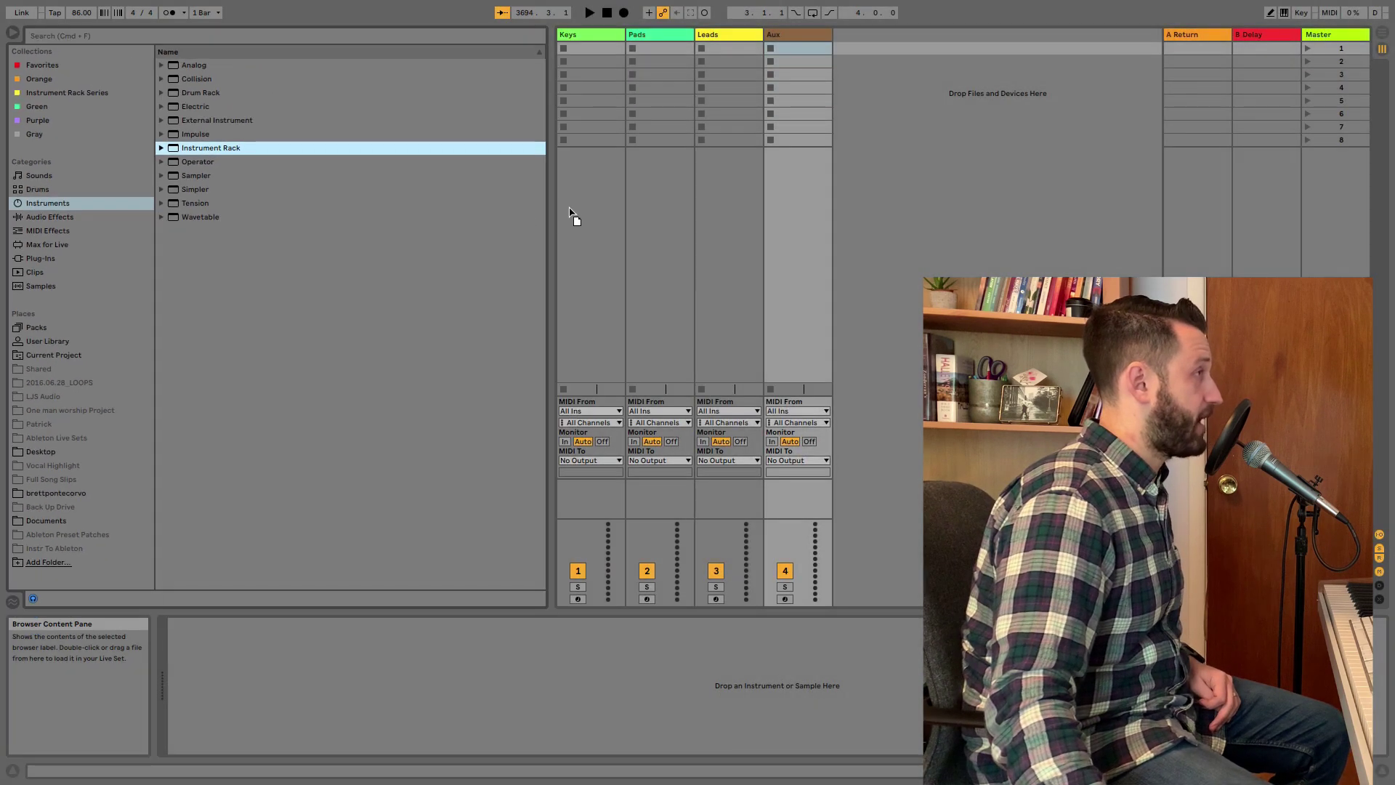
drag(579, 211, 703, 188)
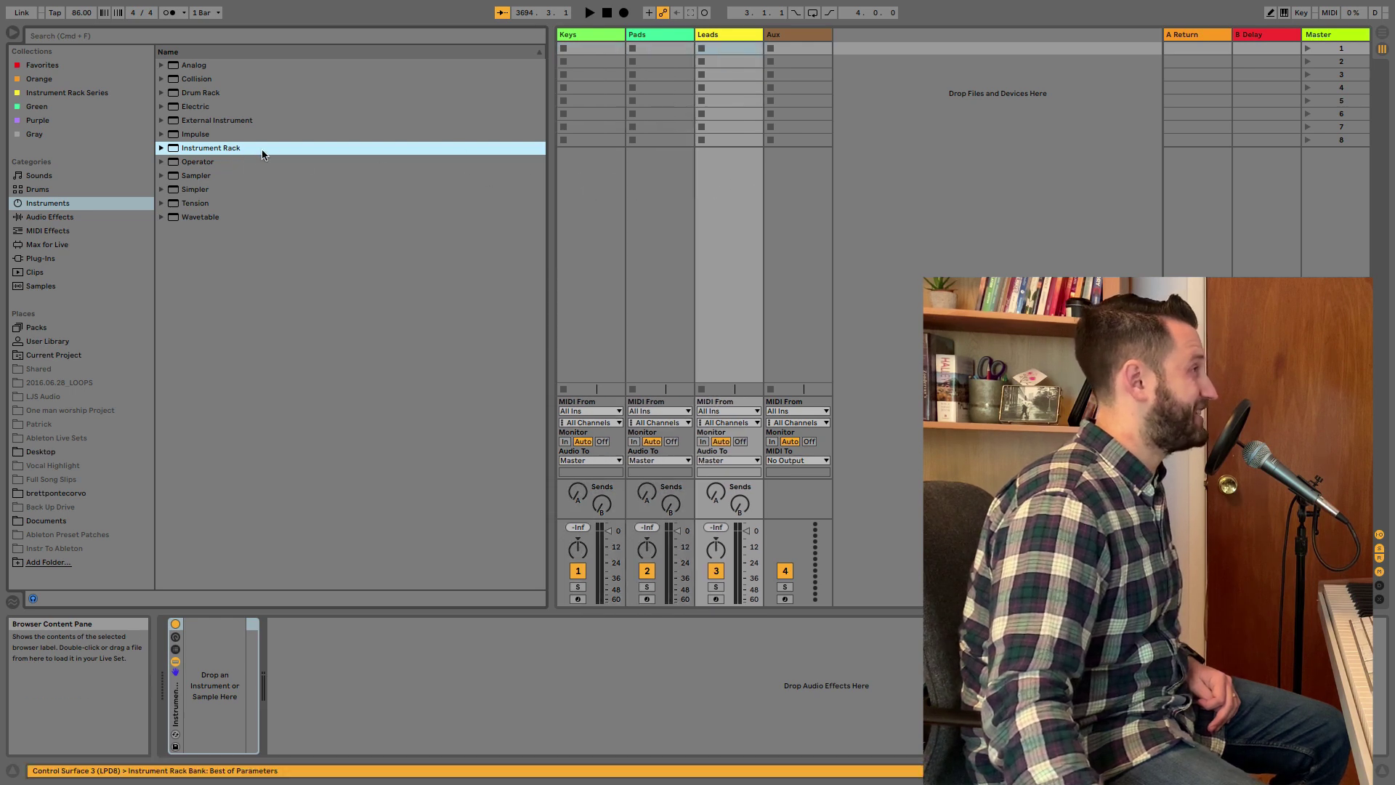
drag(801, 204, 799, 197)
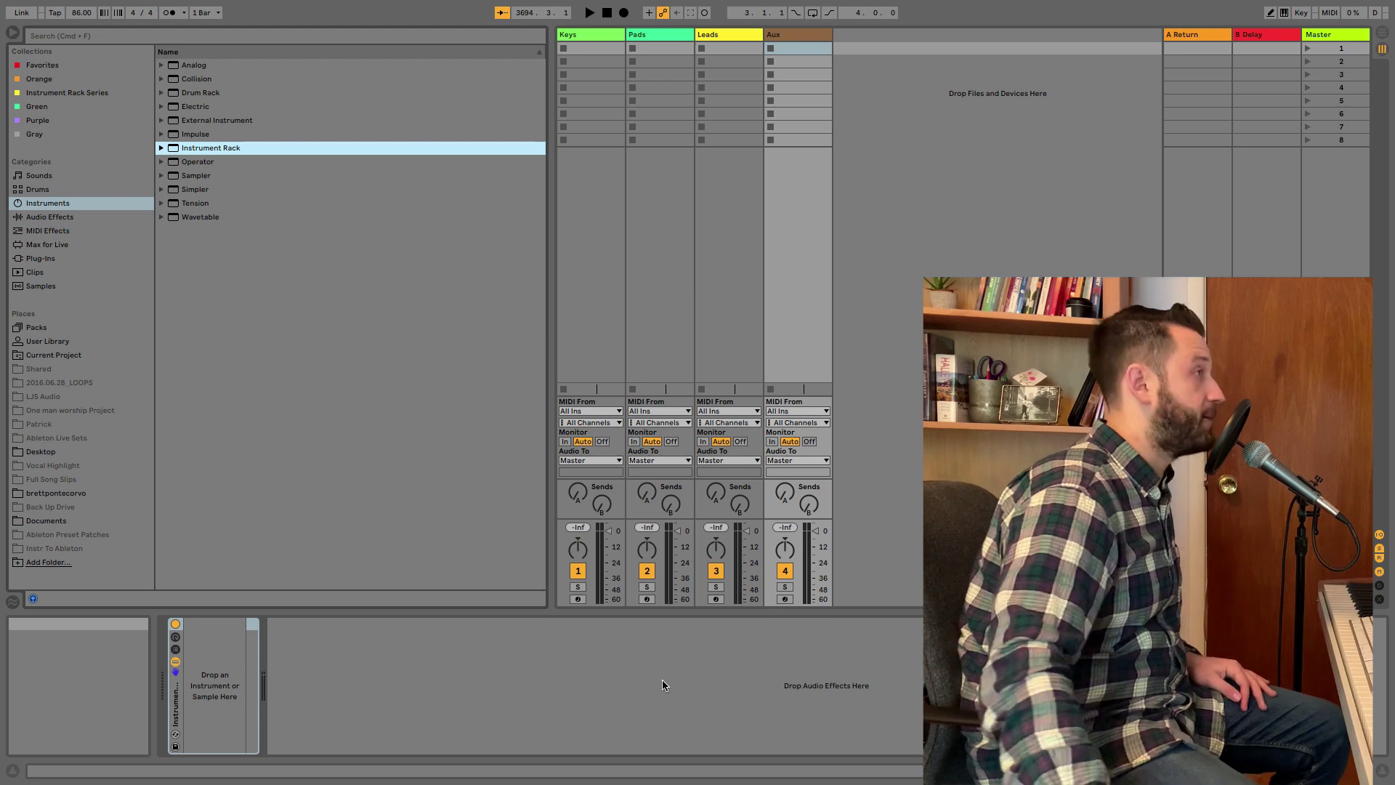
From Audio Effects, add an Audio Effect Rack to the Aux, Leads and Pads device chains
click(47, 218)
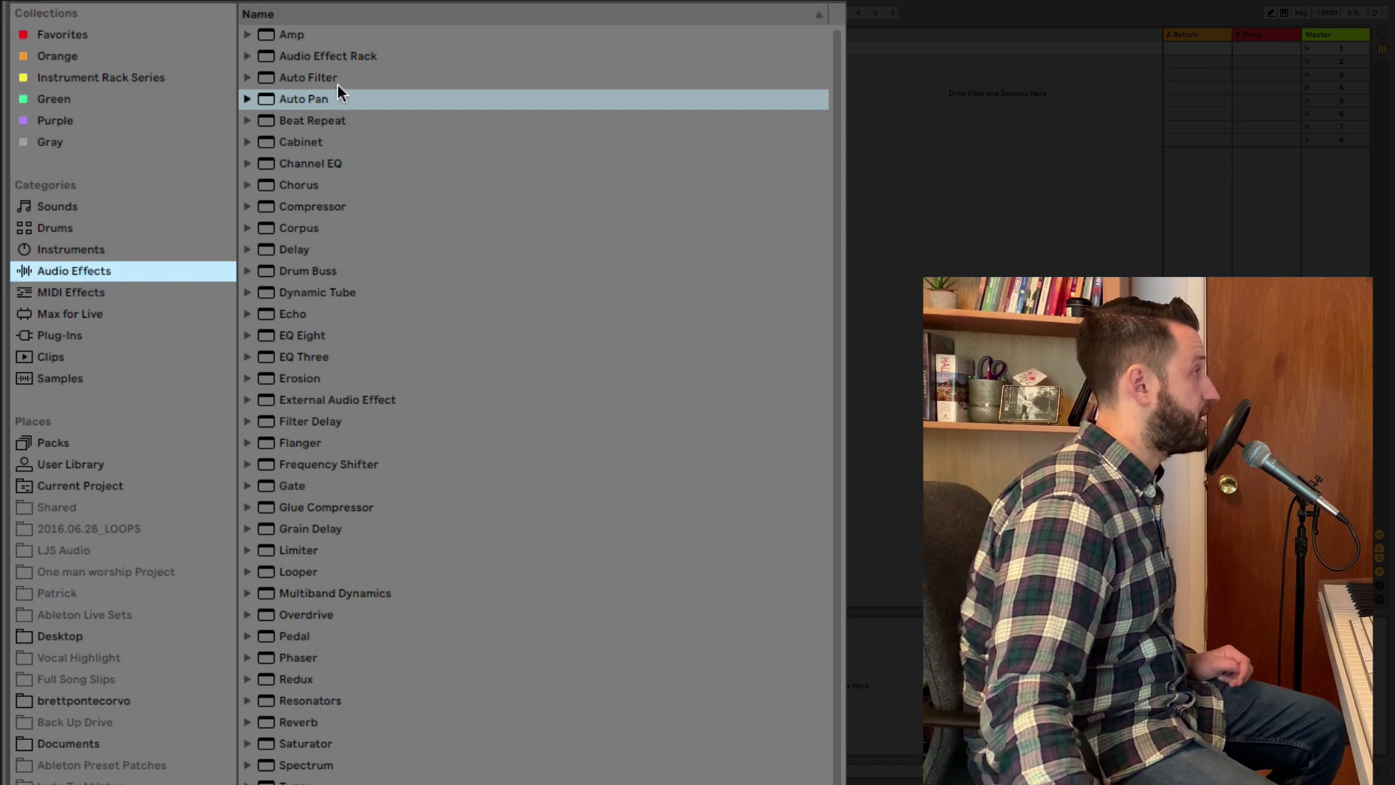
drag(333, 60, 589, 784)
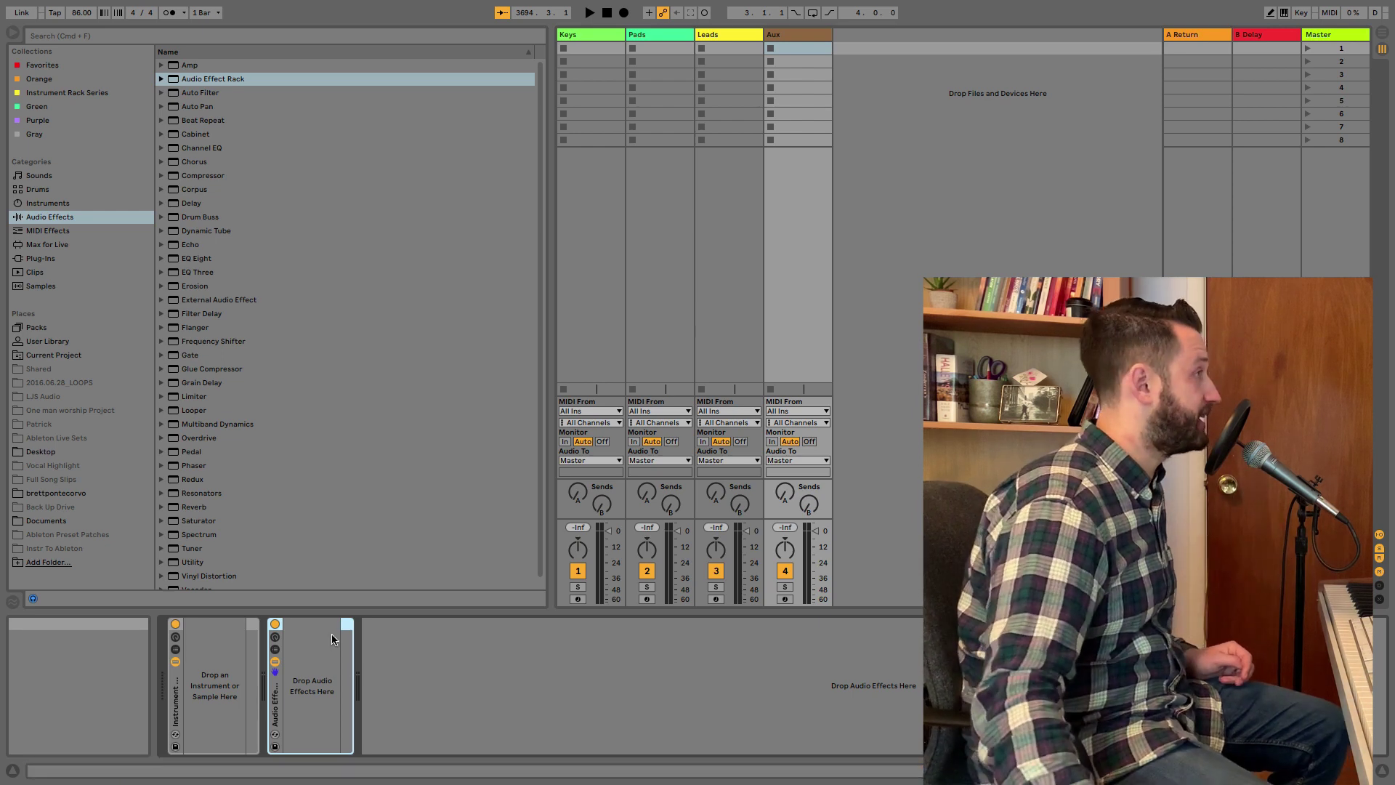
click(729, 34)
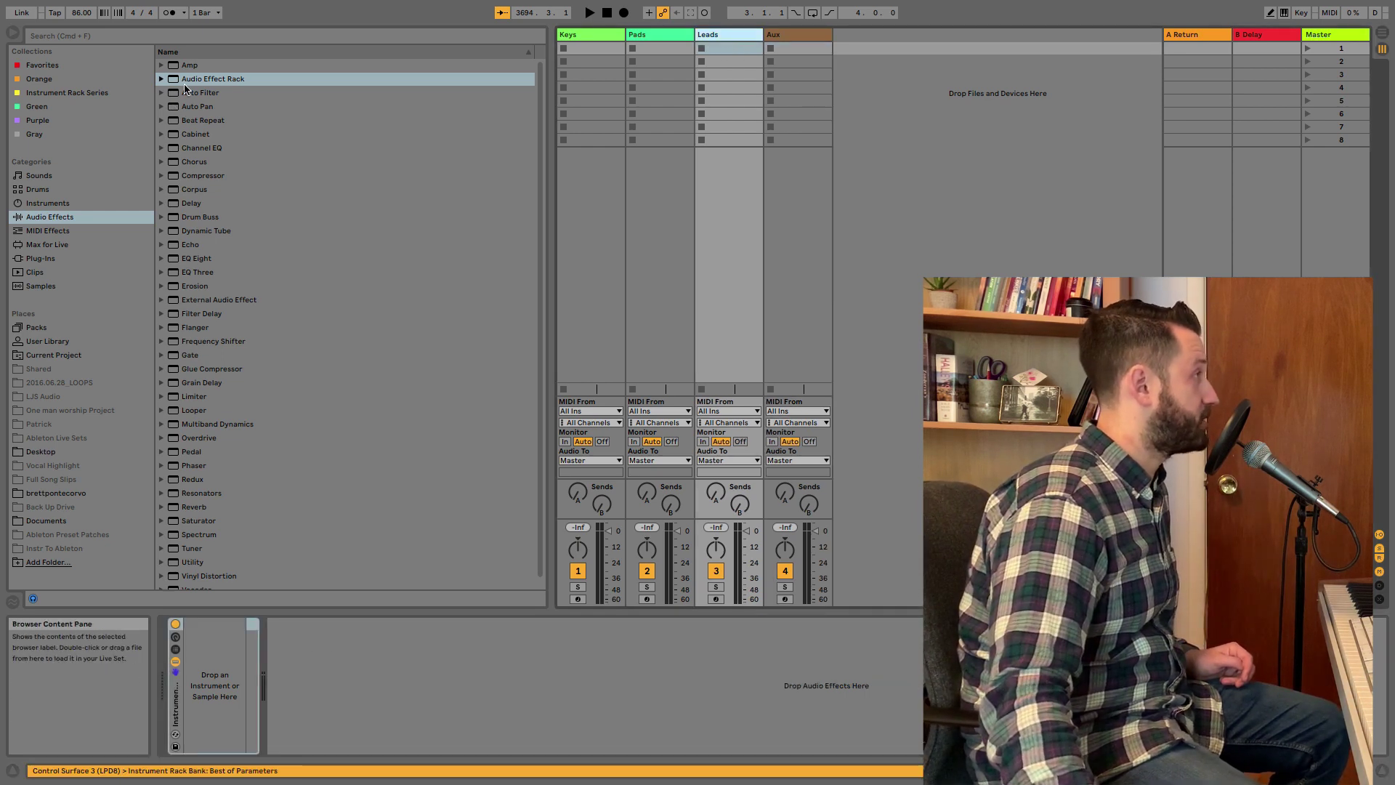
drag(542, 218, 341, 701)
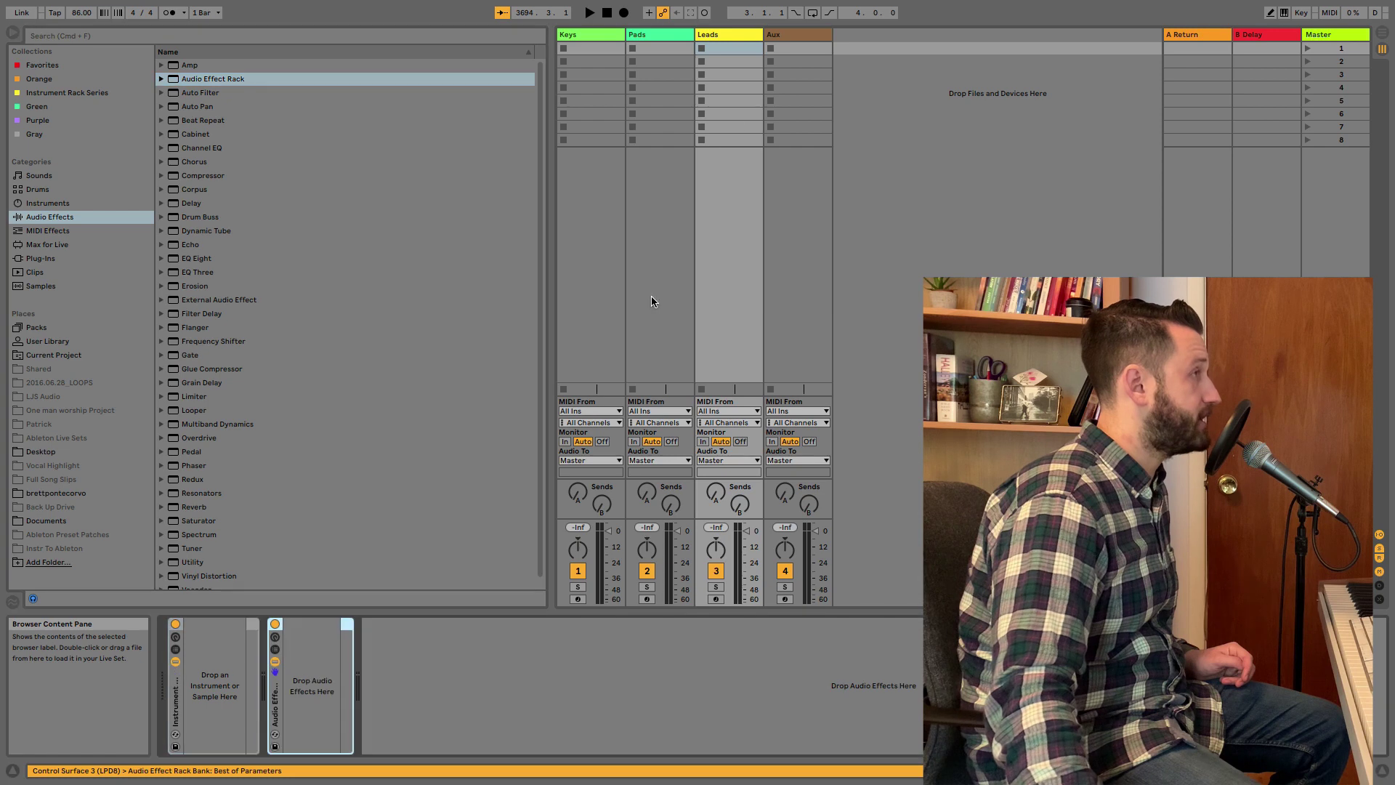
click(663, 36)
drag(255, 78, 396, 690)
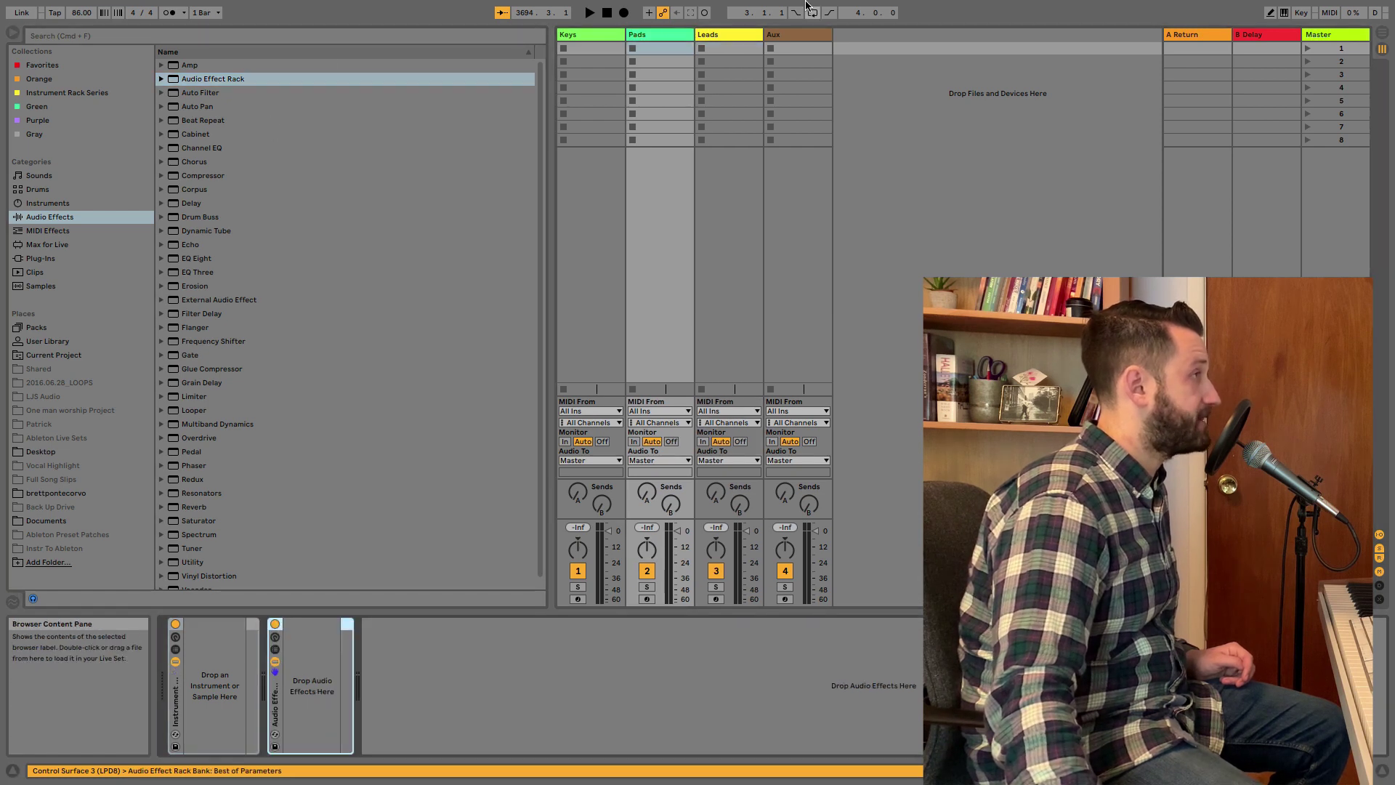
click(574, 46)
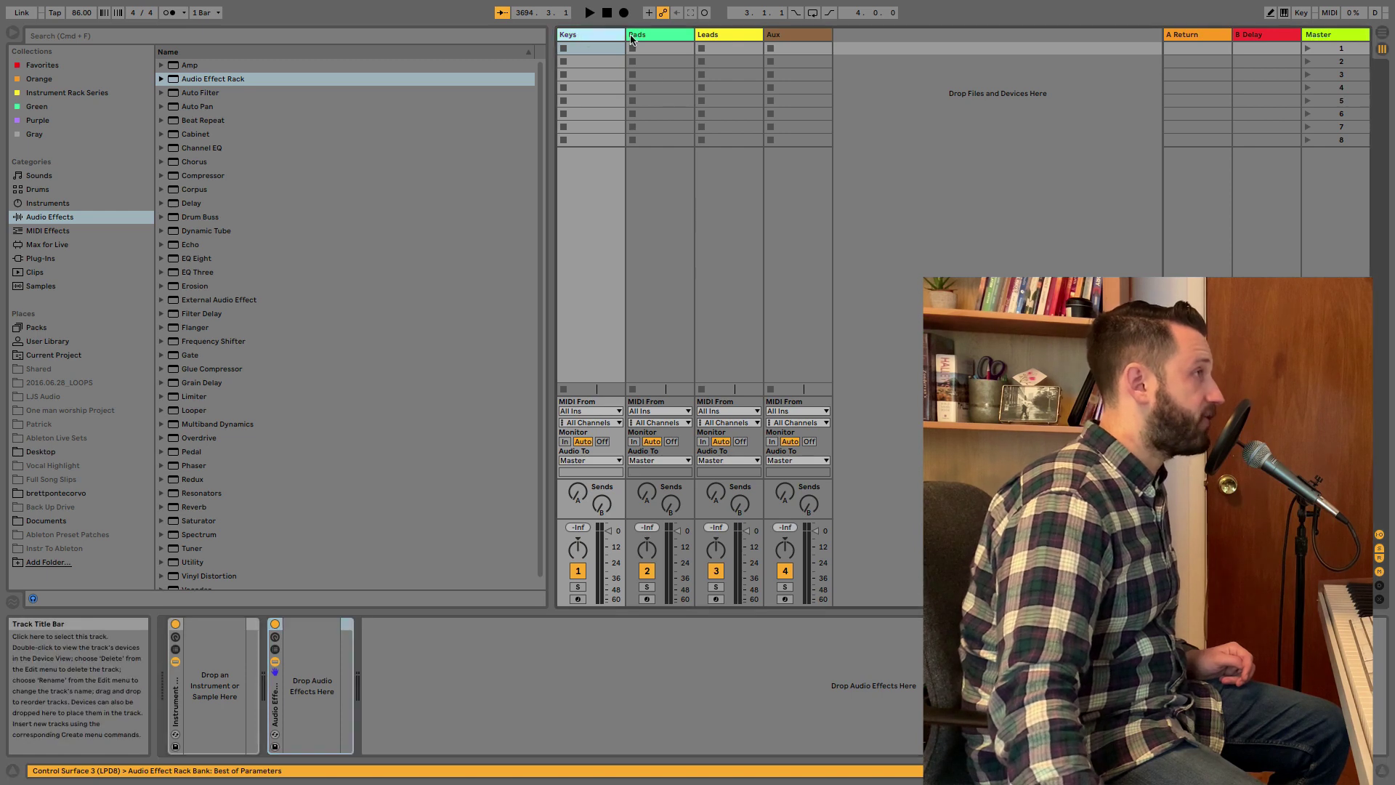
click(654, 36)
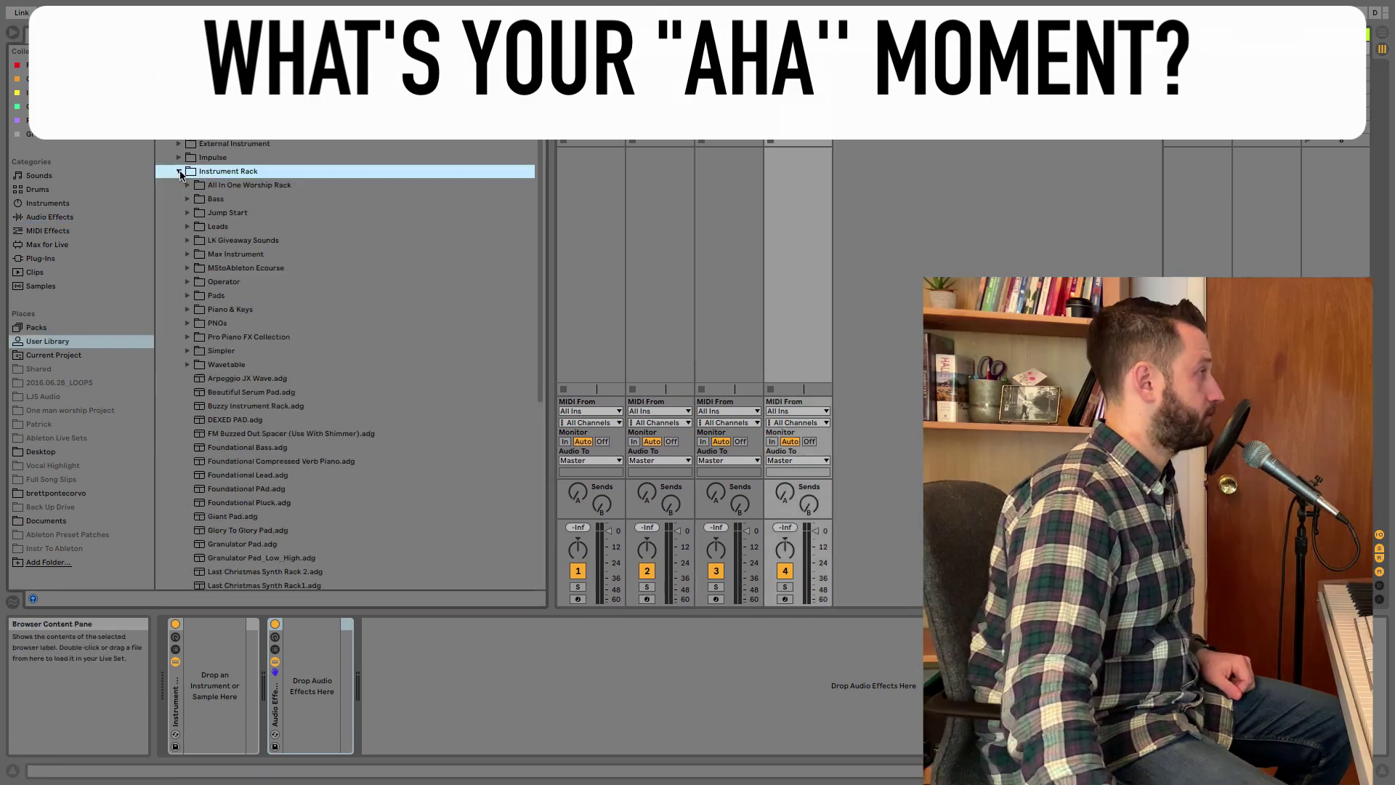
Expand User Library Instrument Rack presets to Pro Piano FX Collection with Keys selected
click(11, 35)
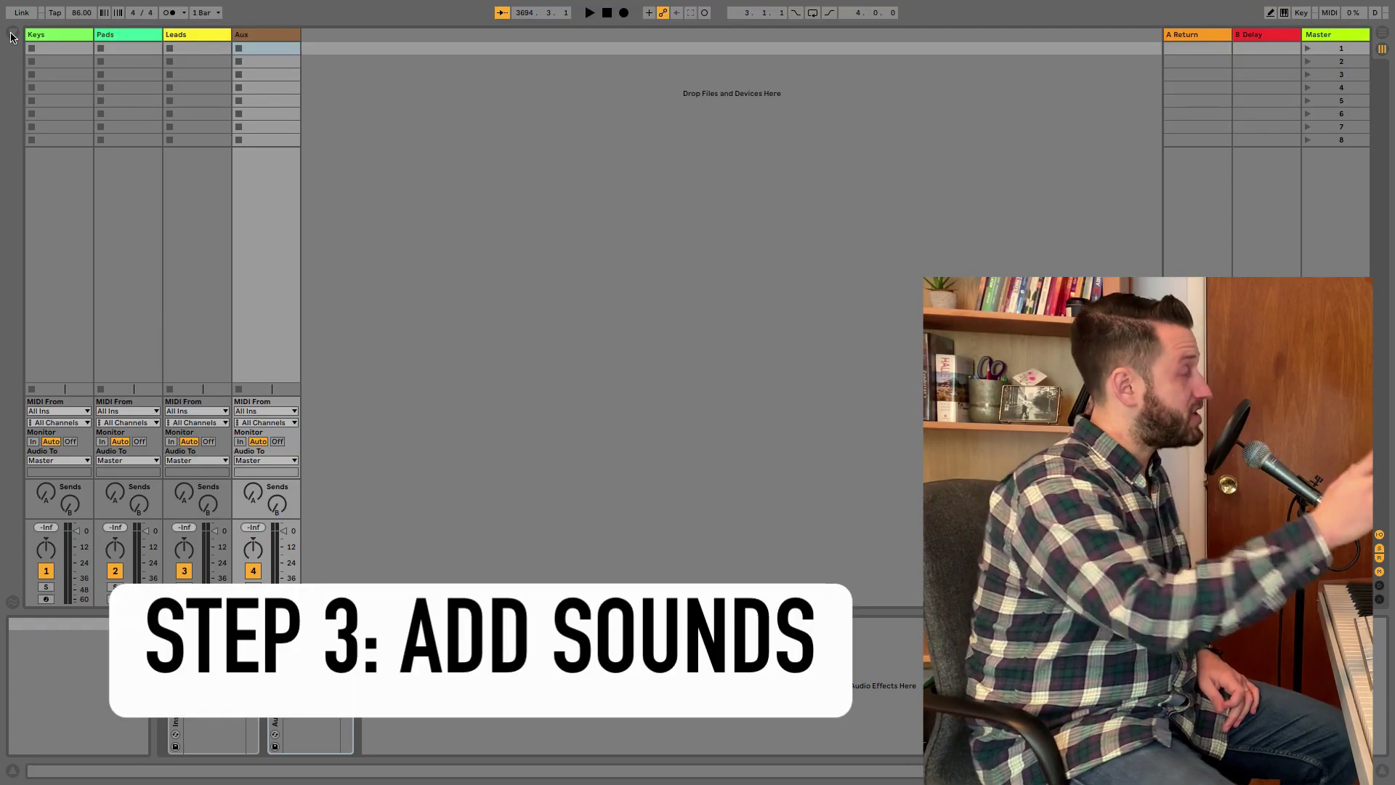
click(12, 34)
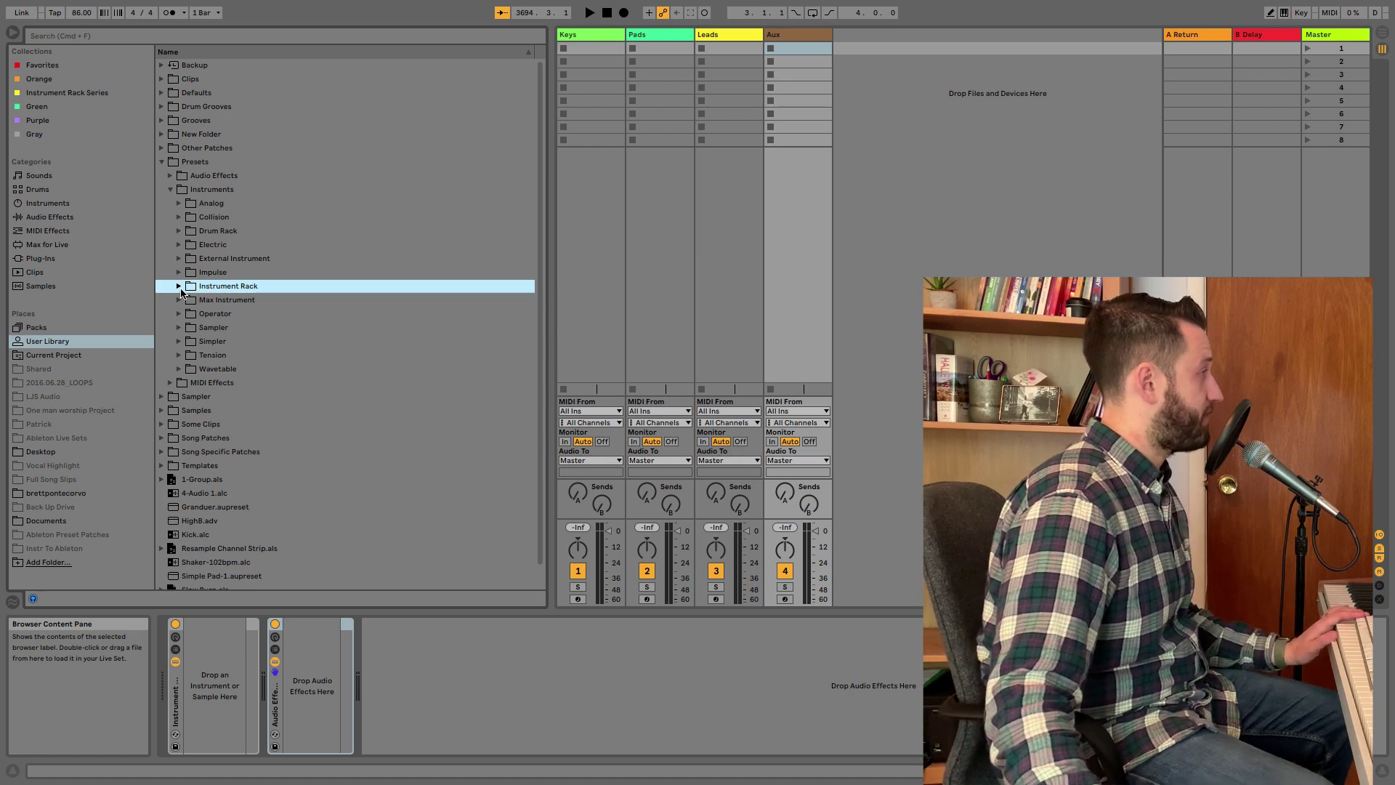
click(178, 286)
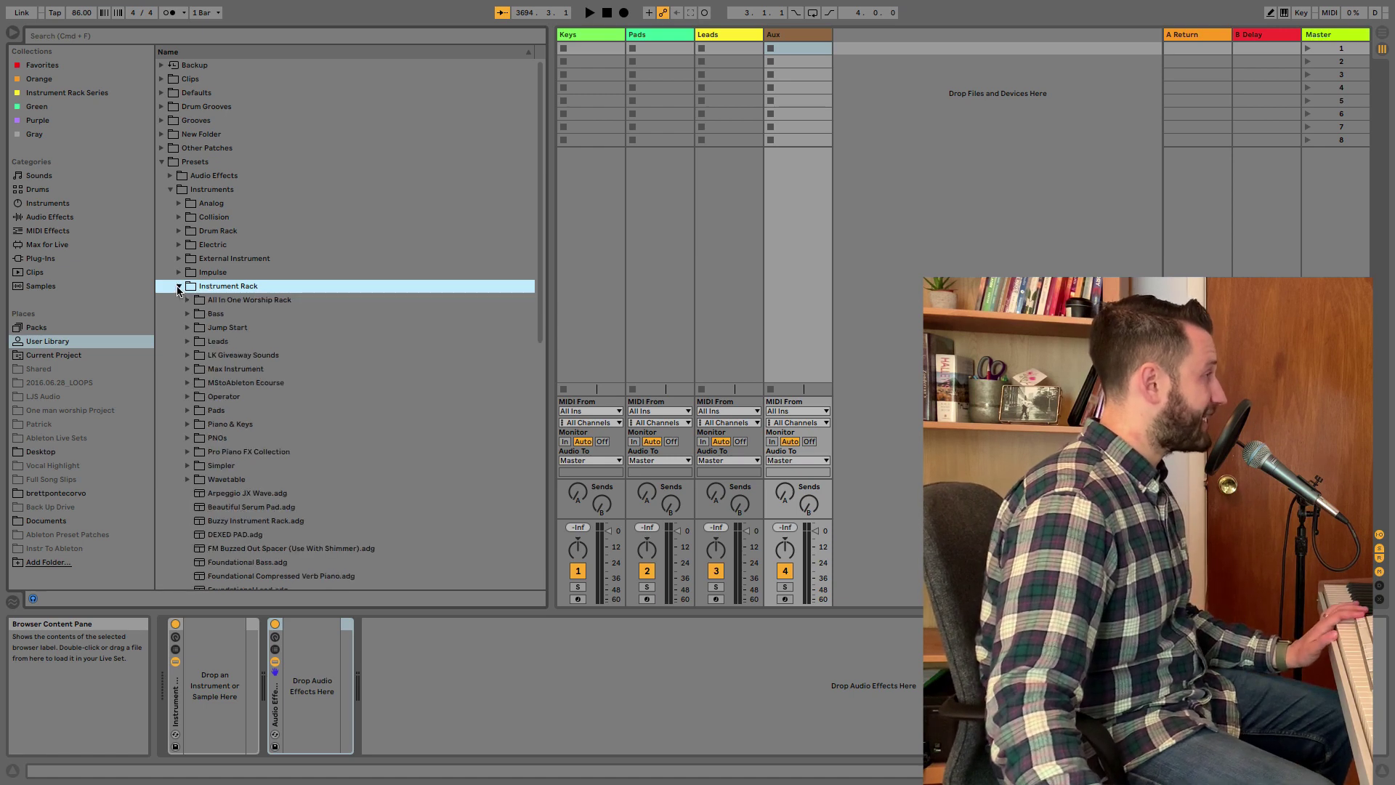
click(187, 453)
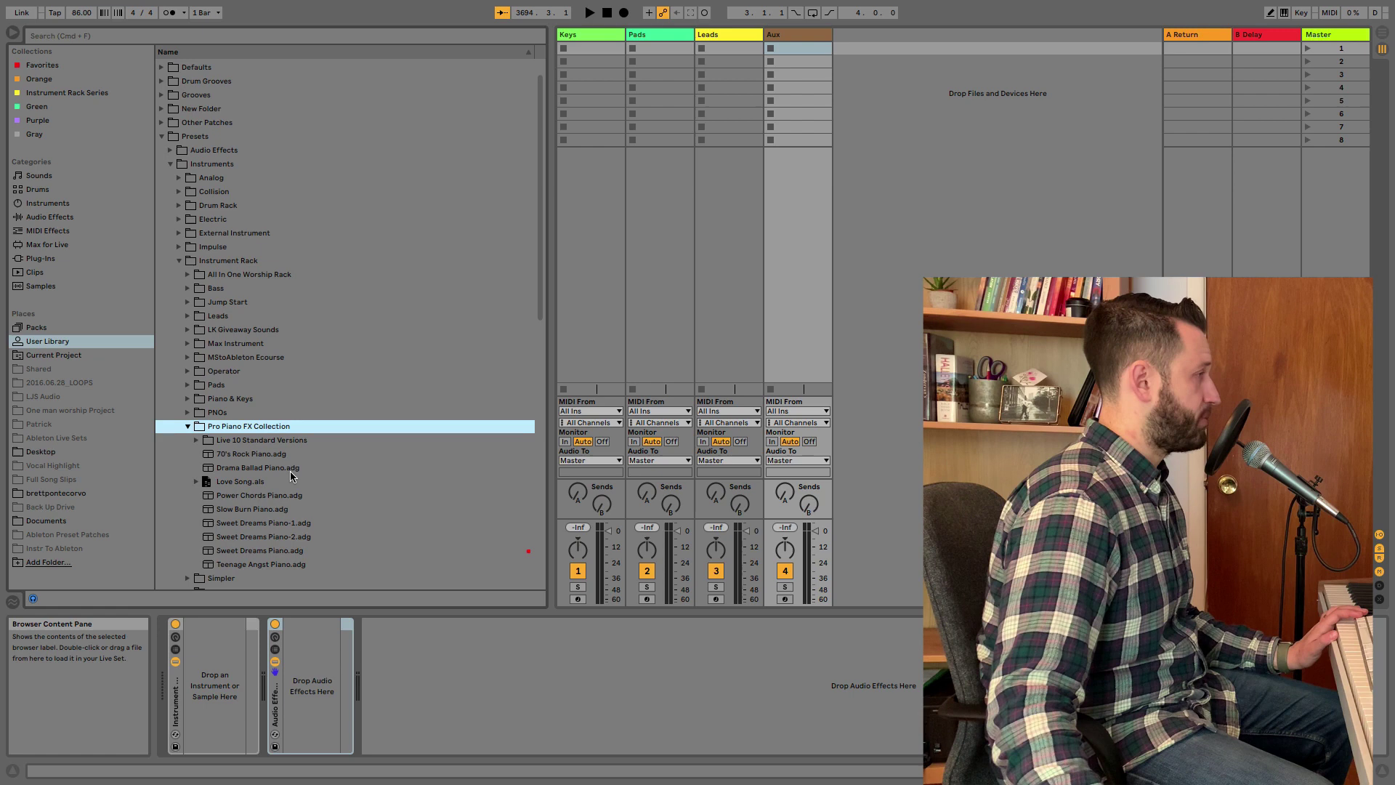
click(589, 36)
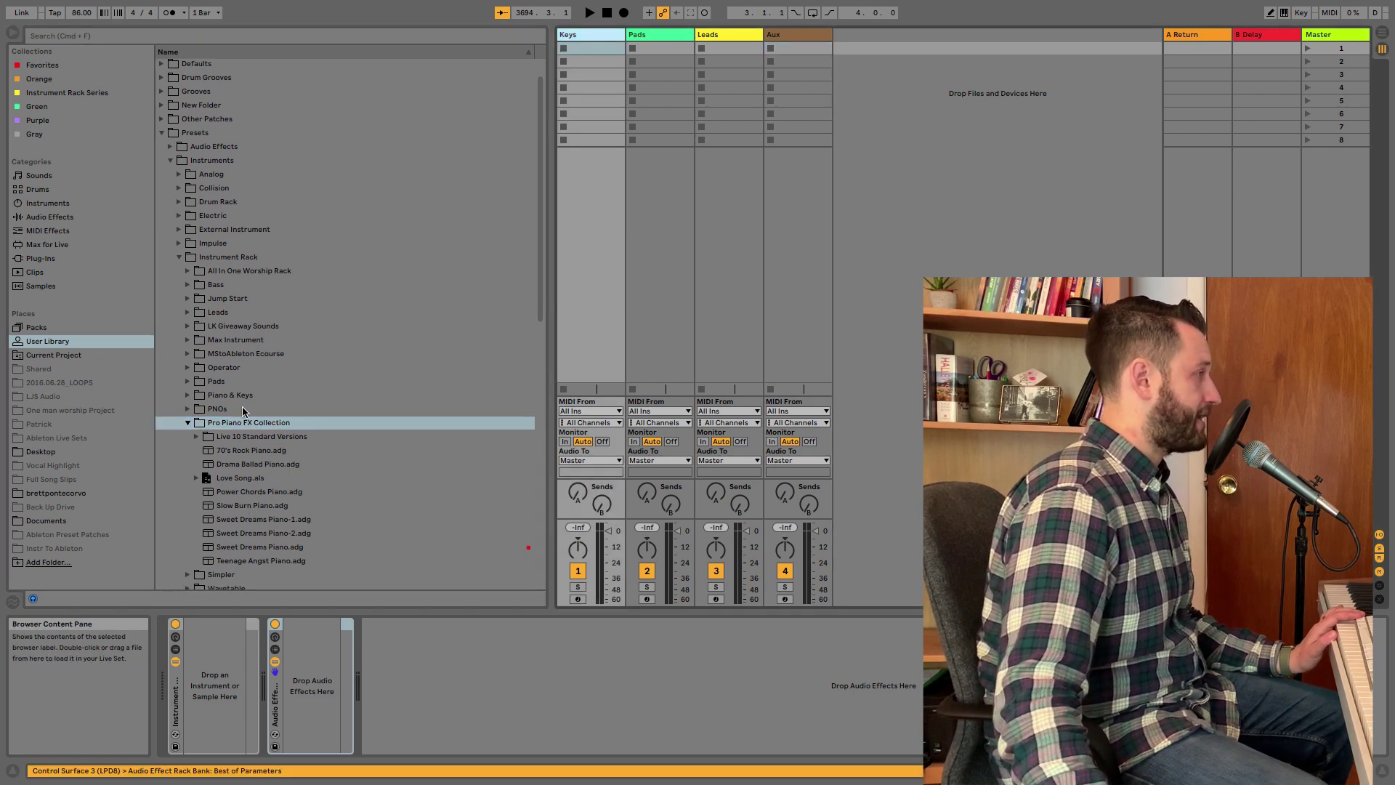
click(283, 422)
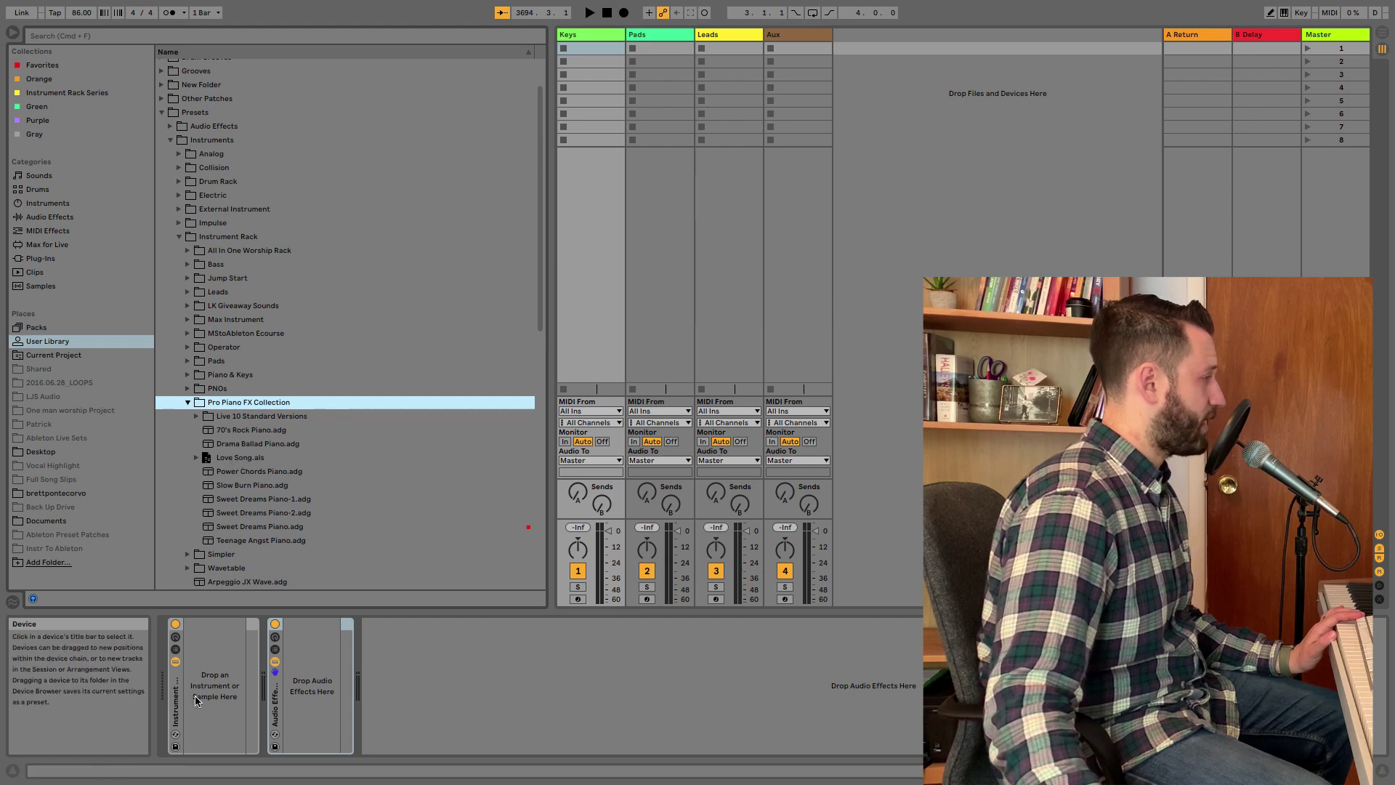
Show the Keys rack's chain list and add Slow Burn Piano as a chain
click(175, 649)
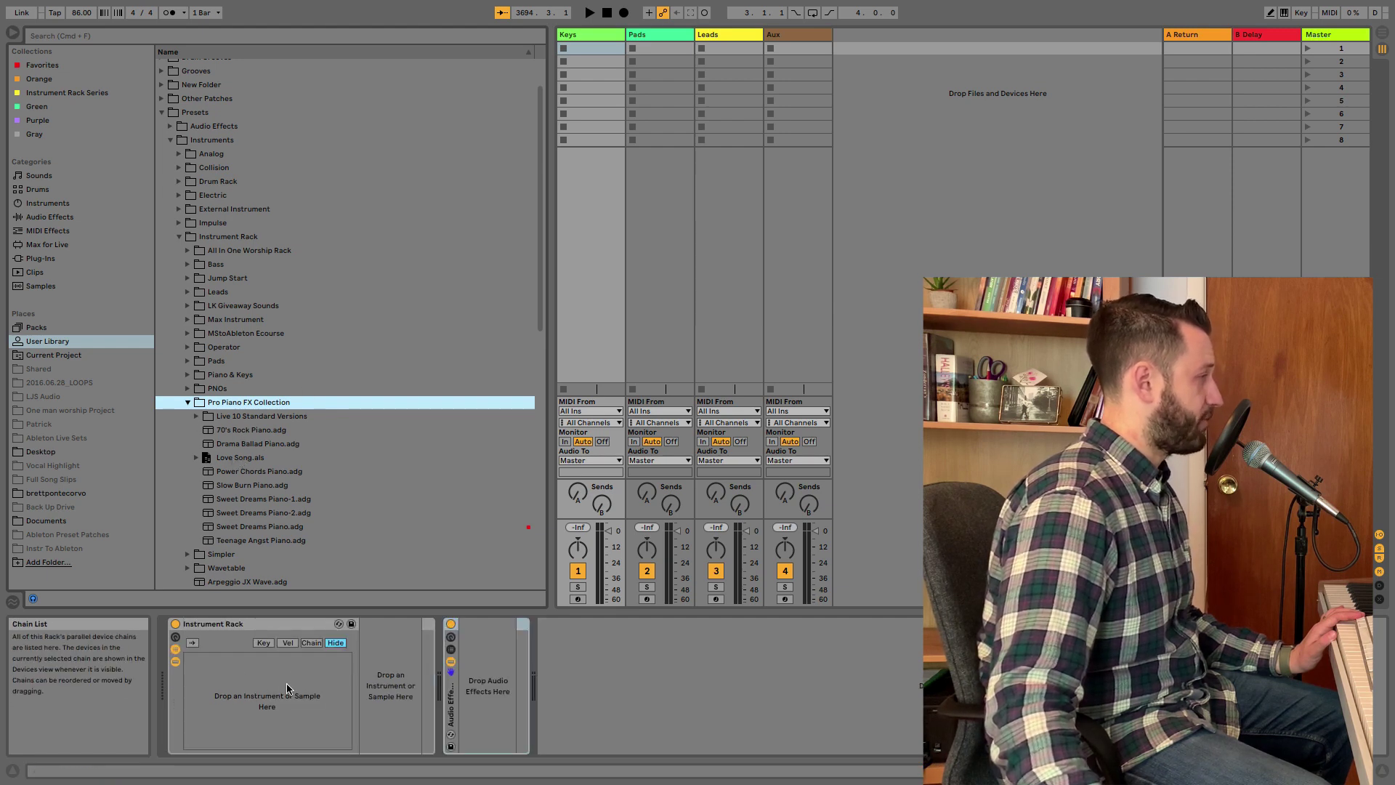
click(602, 44)
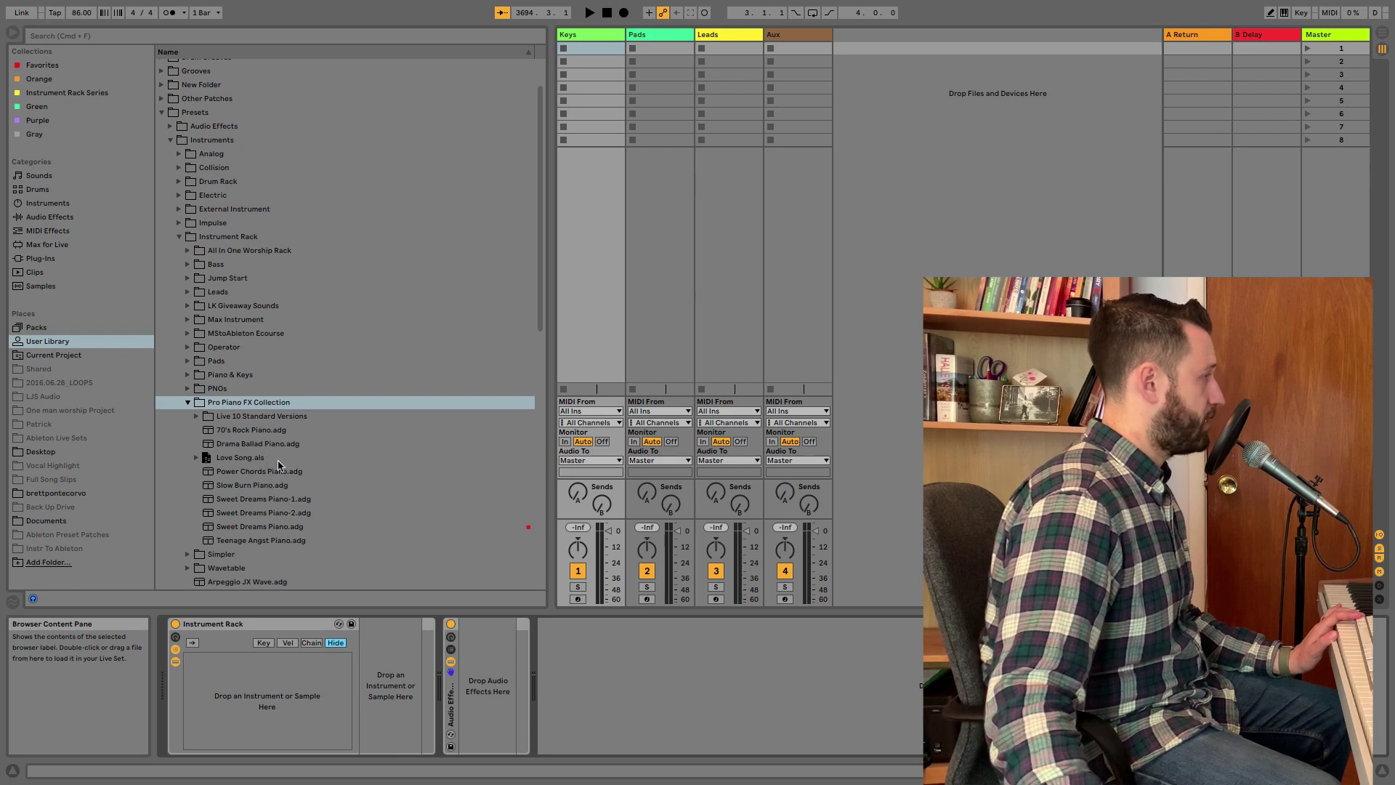
scroll(240, 449, down, 2)
drag(247, 415, 237, 664)
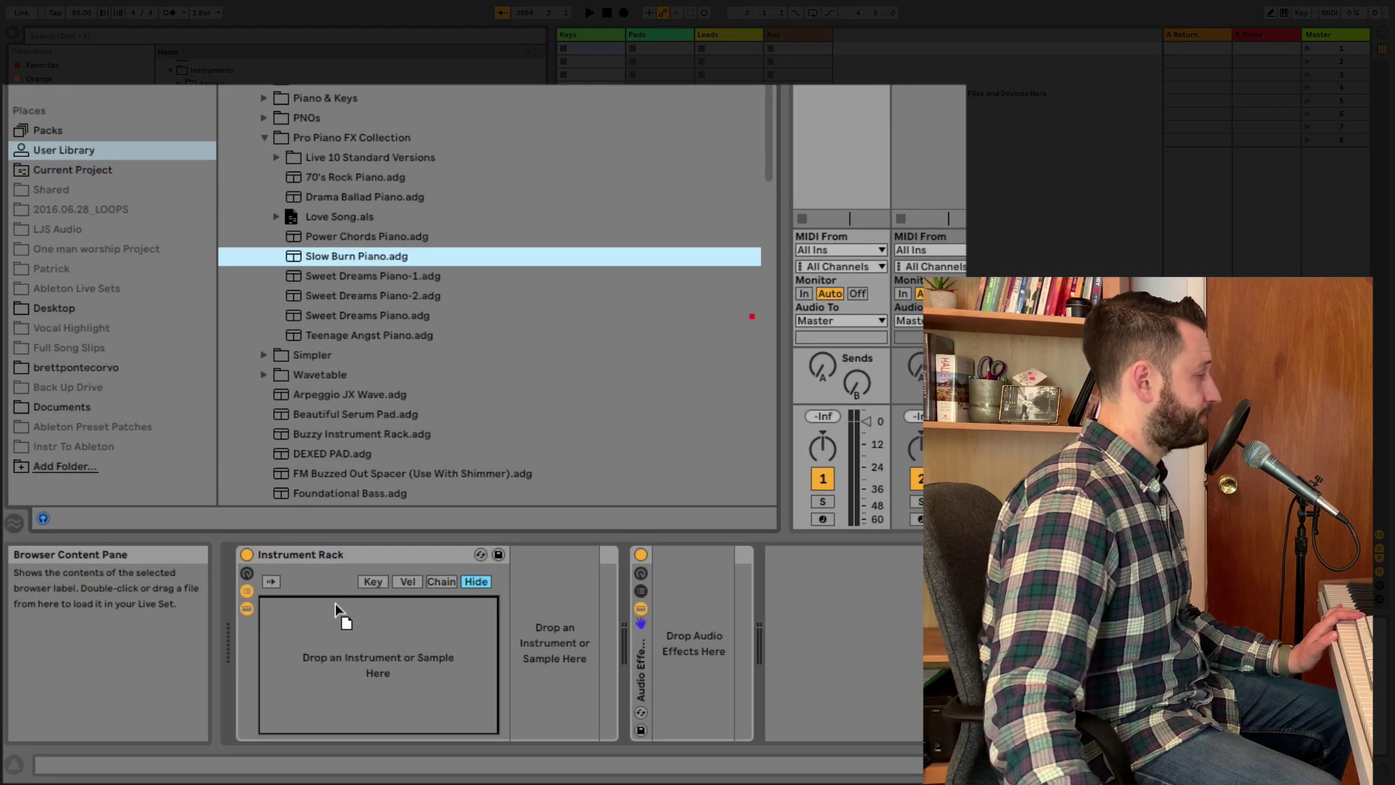
drag(335, 612, 335, 613)
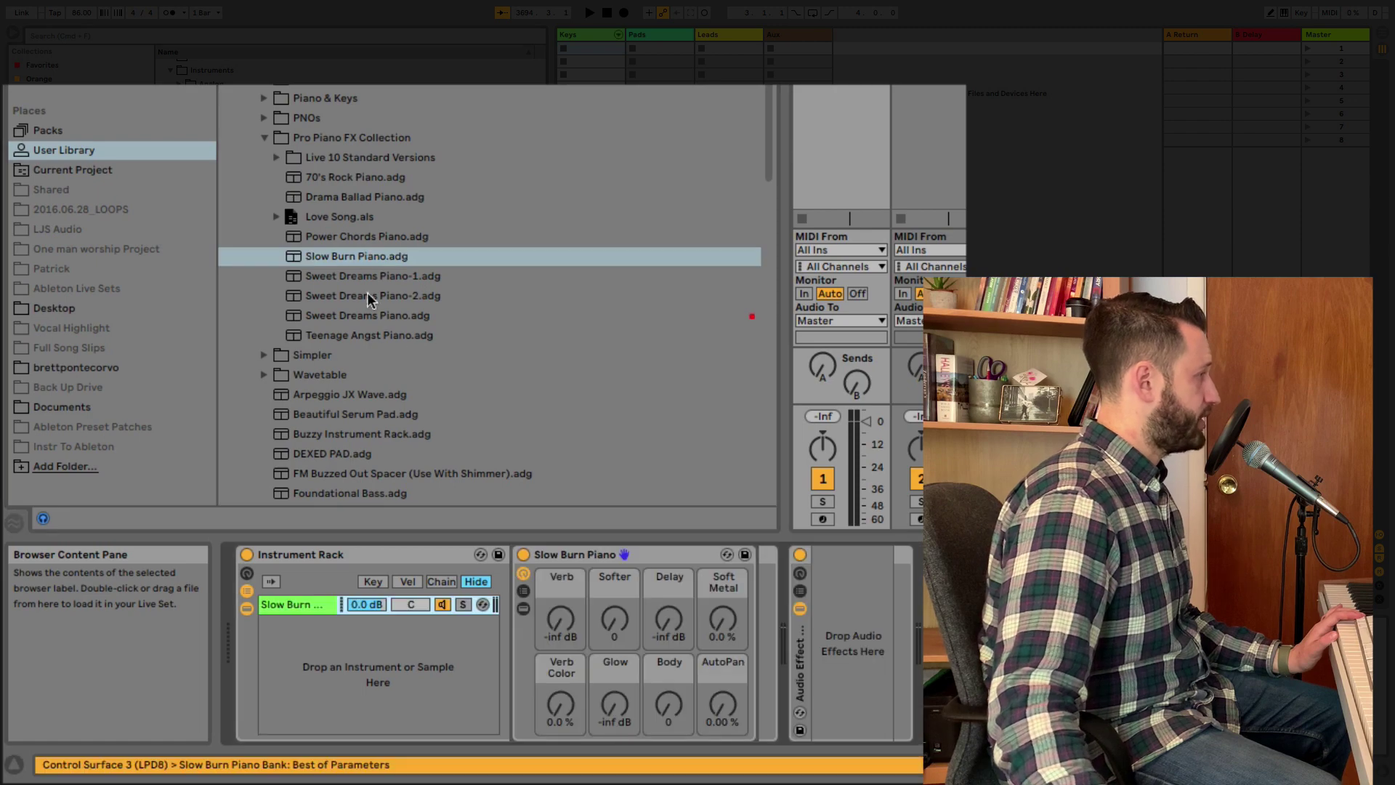
Add Crushed Giant Piano from the PNOs folder as a second chain and close Kontakt
click(264, 137)
click(263, 118)
click(349, 176)
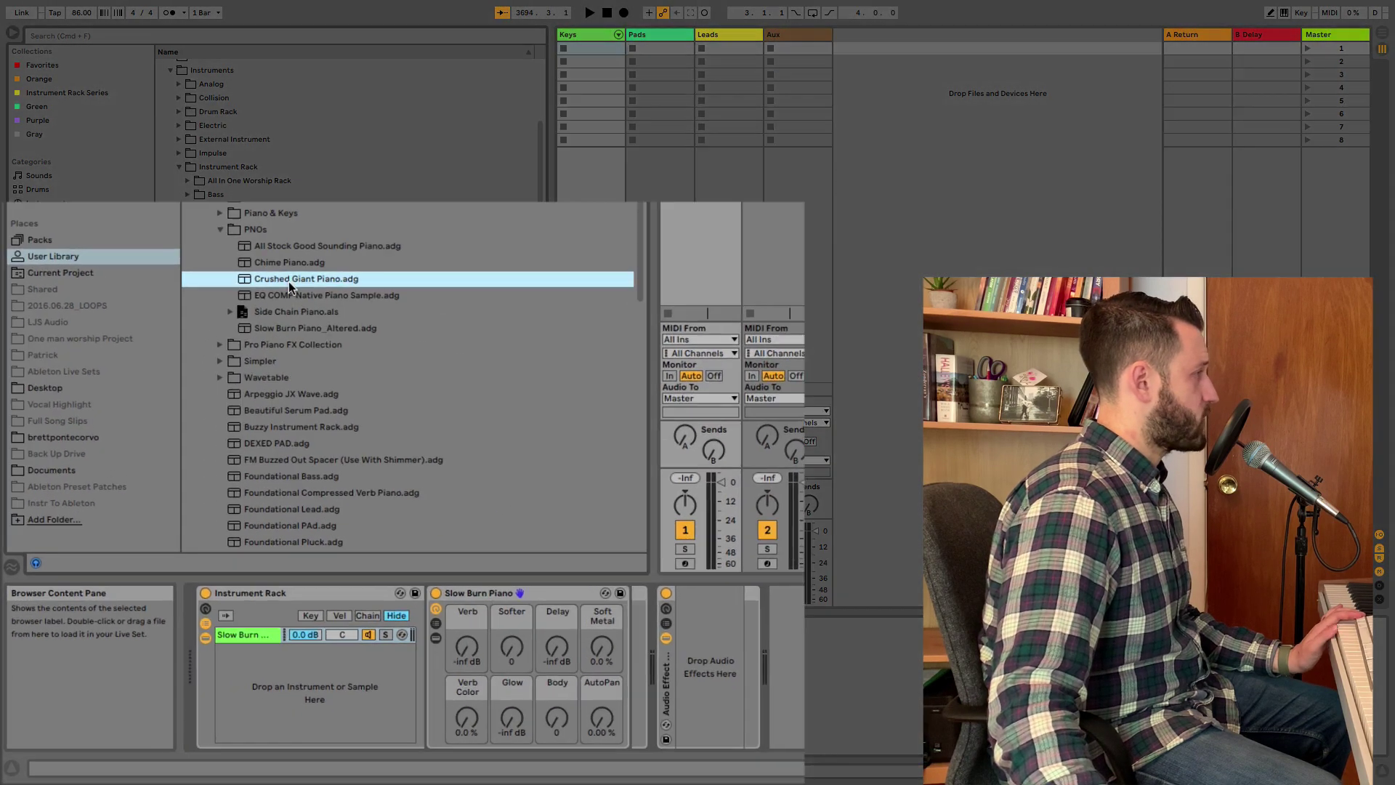
drag(353, 178, 377, 581)
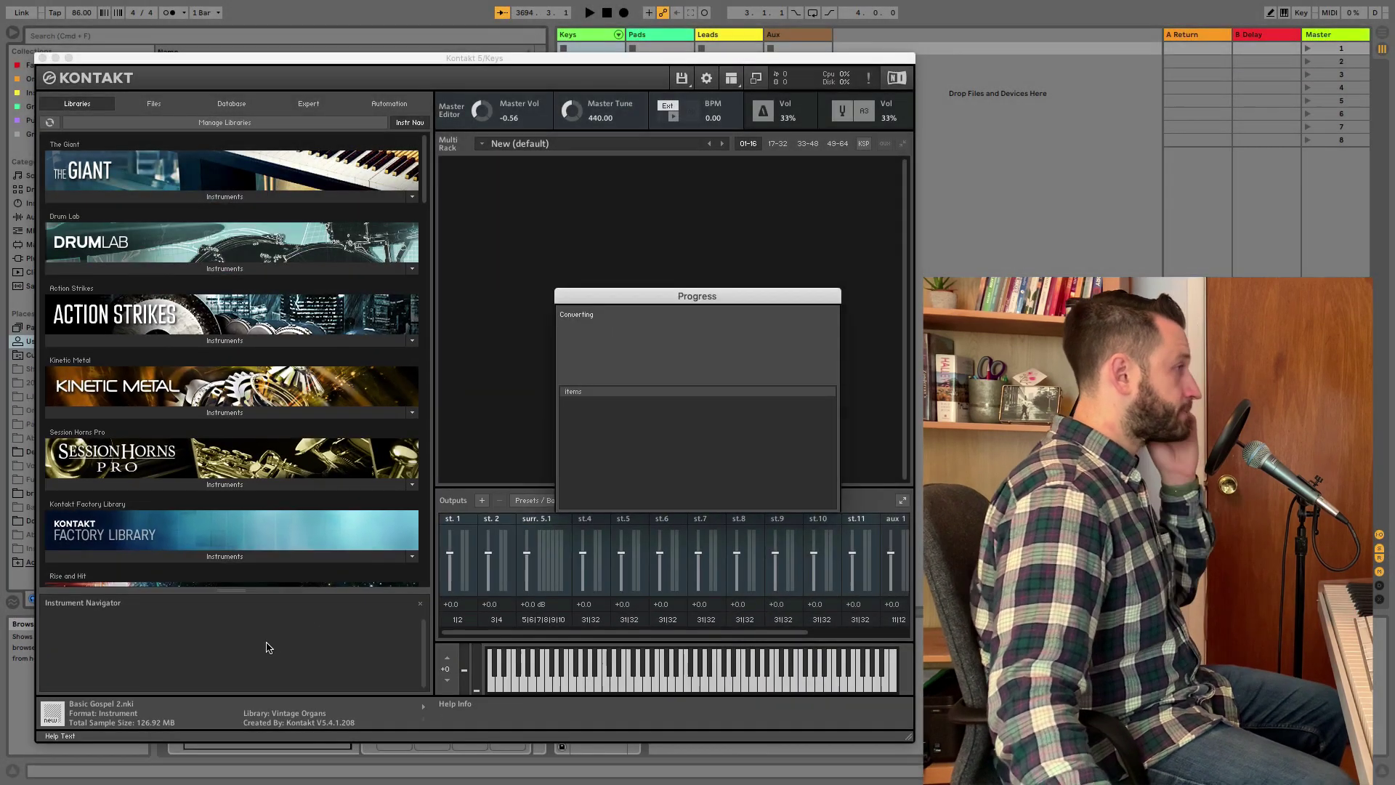
click(42, 58)
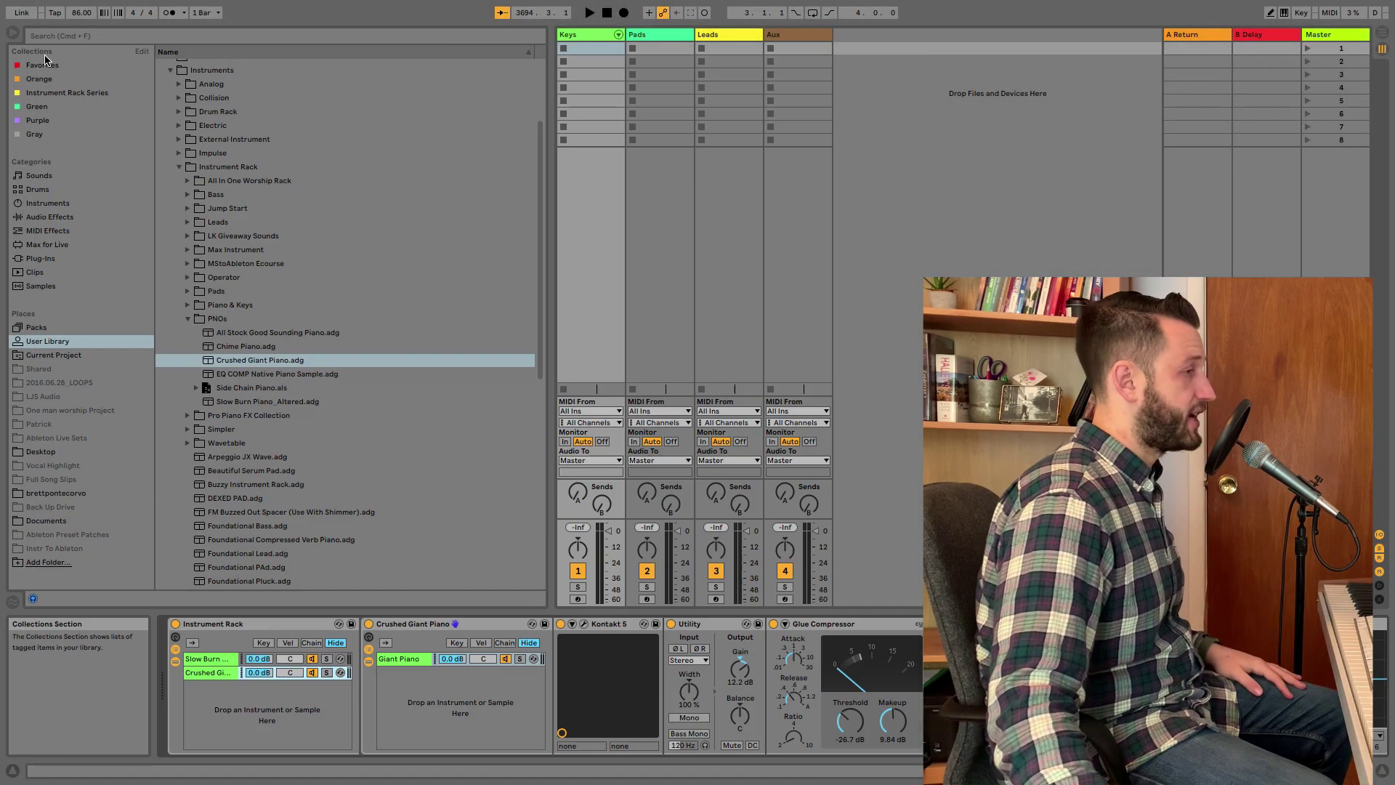
Drag Classic Juno_Verb.adg from Pads > Gentle Pads onto the Pads track, then collapse the folders
click(669, 32)
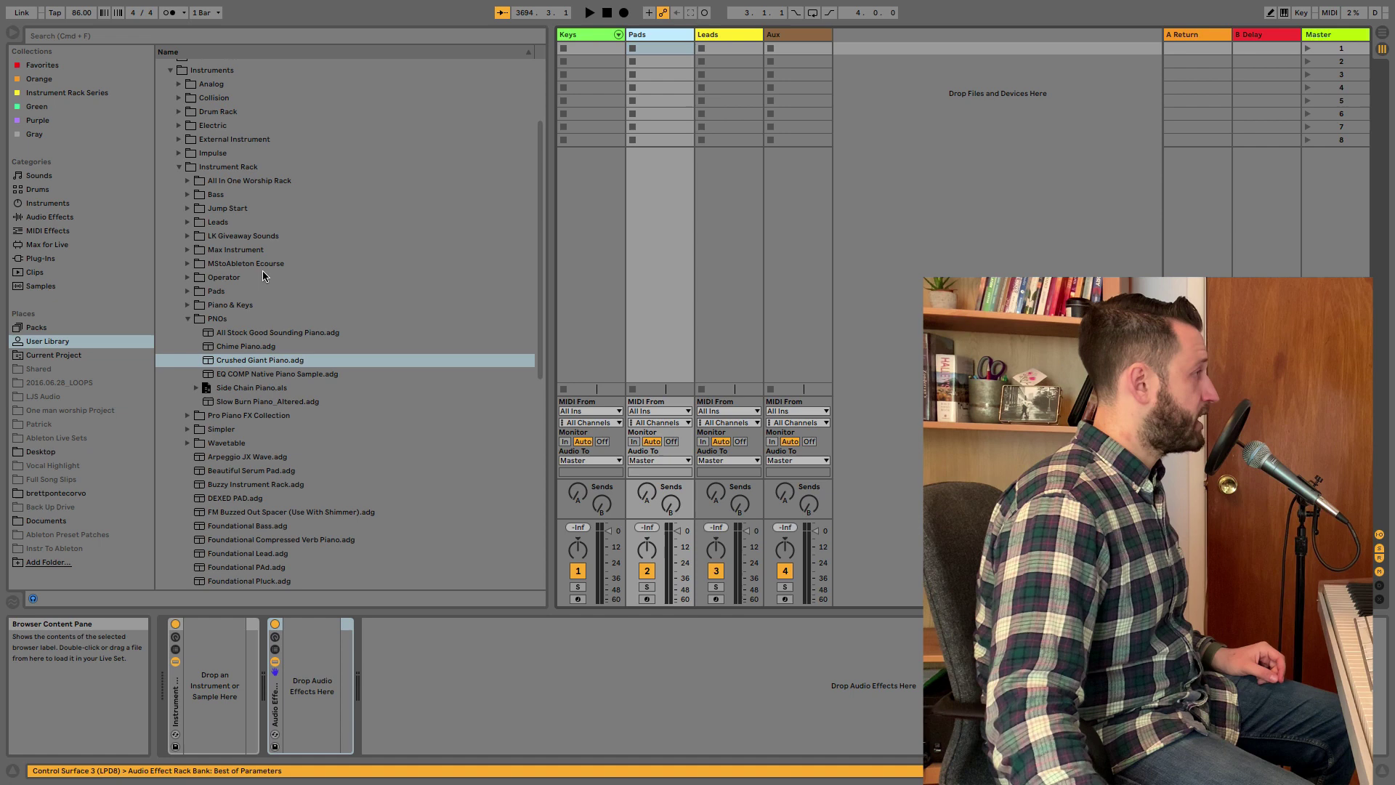
click(188, 319)
click(187, 291)
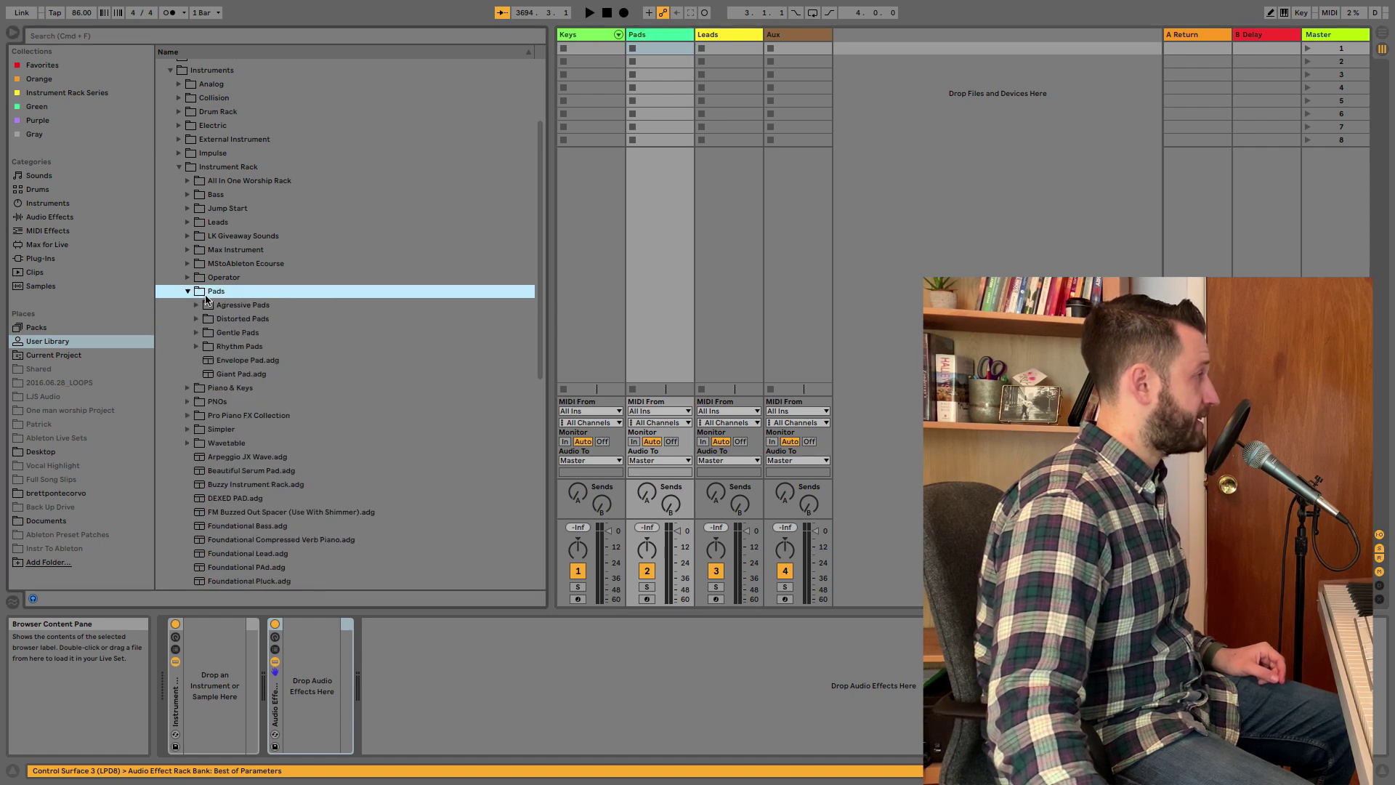
click(197, 332)
drag(262, 373, 229, 661)
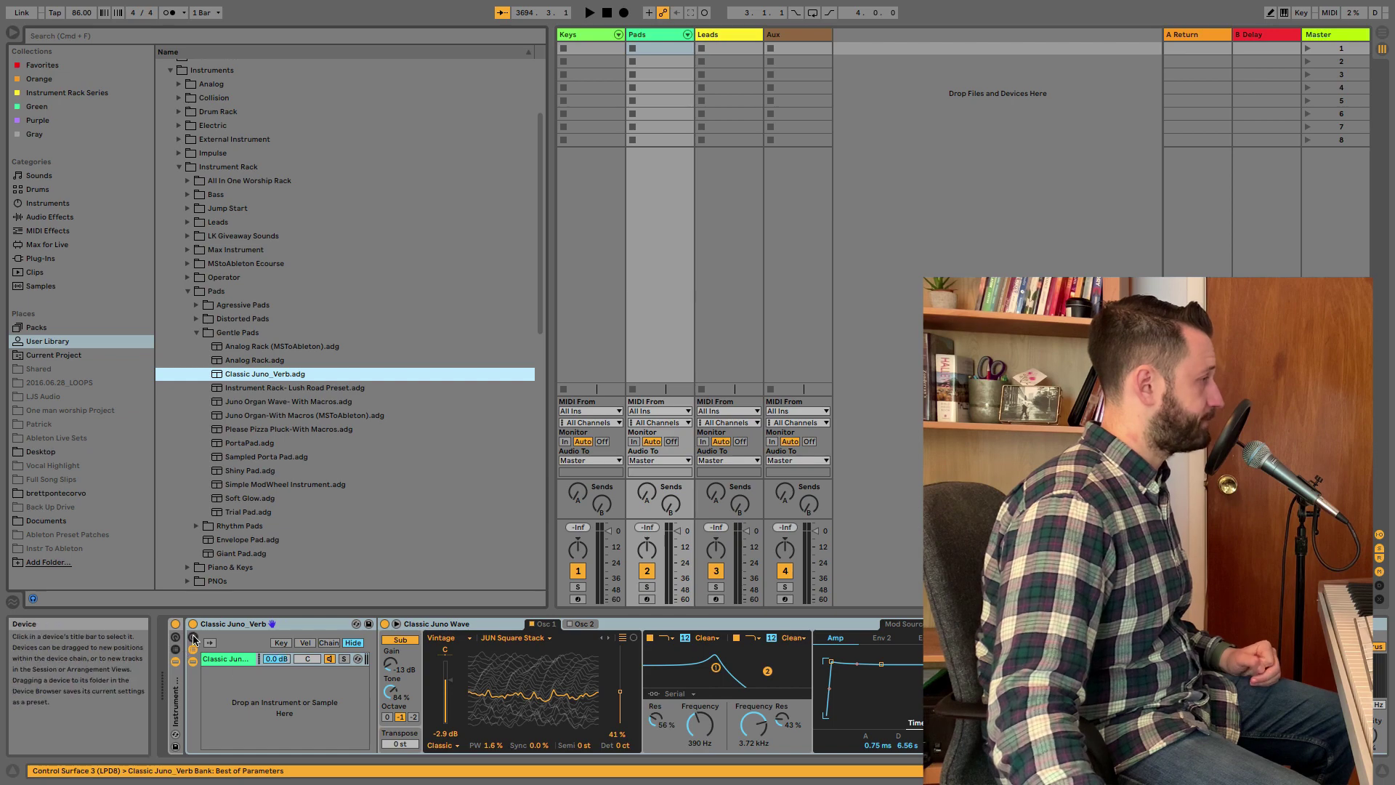
drag(250, 498, 267, 714)
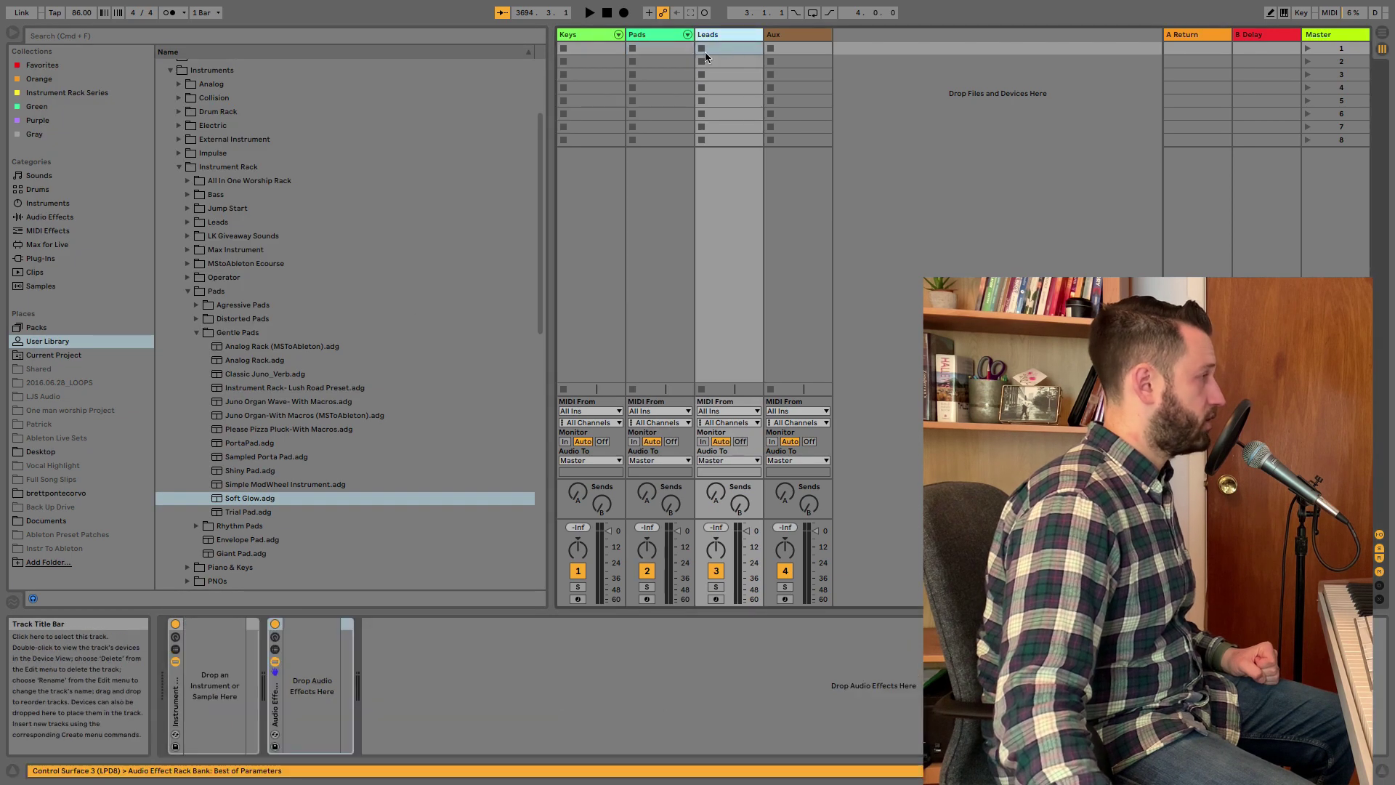
click(195, 333)
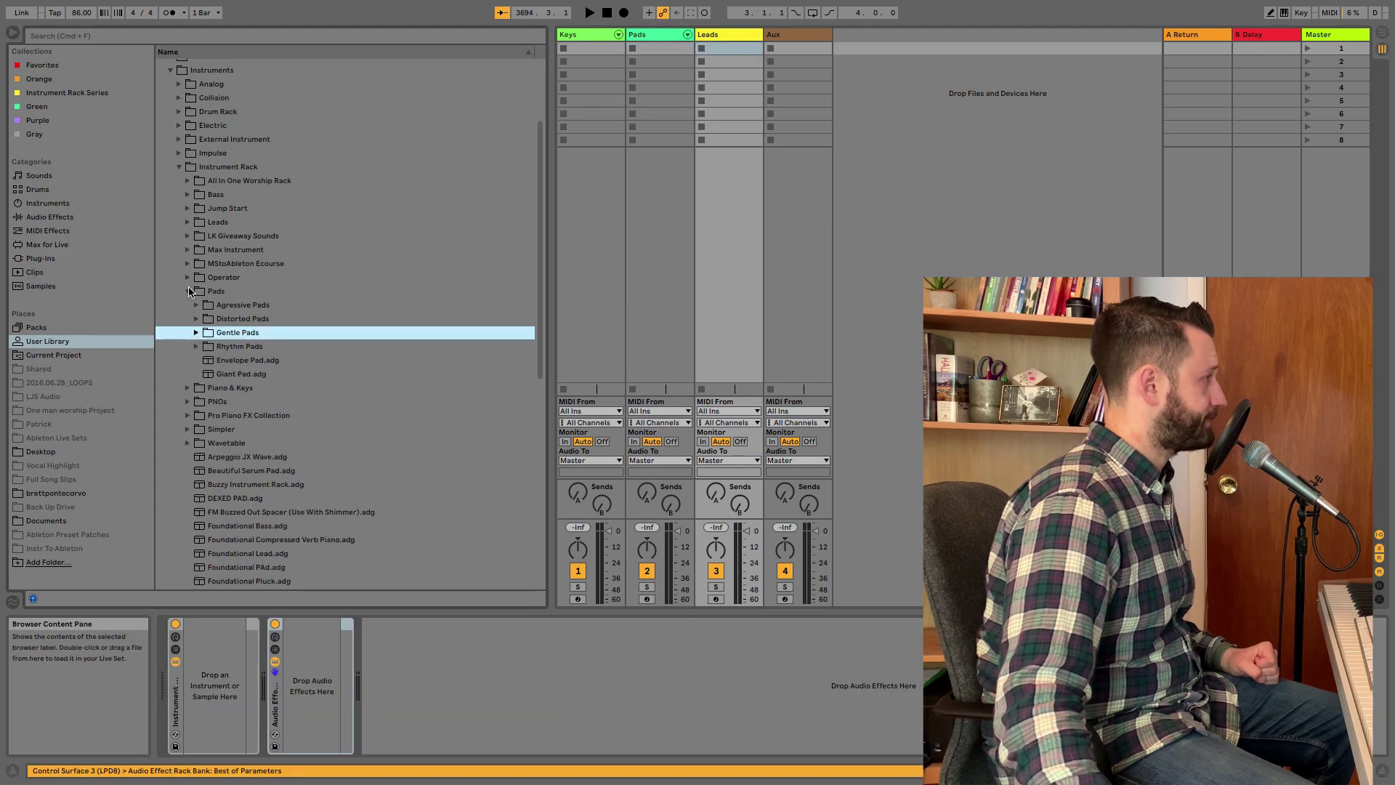
click(189, 291)
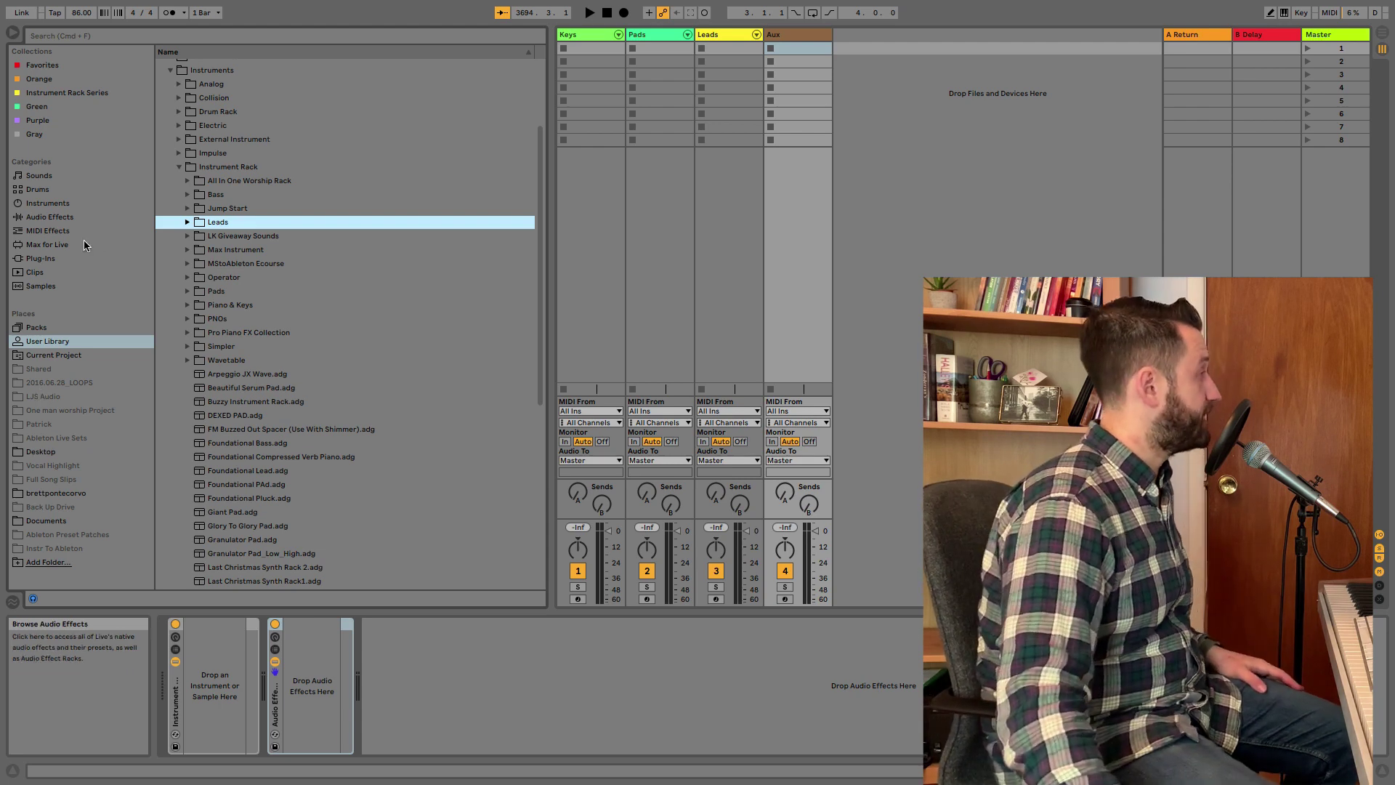
Load Strings Ensemble.adg from Orchestral Strings > Sounds at the start of the Aux chain; close the browser
click(42, 328)
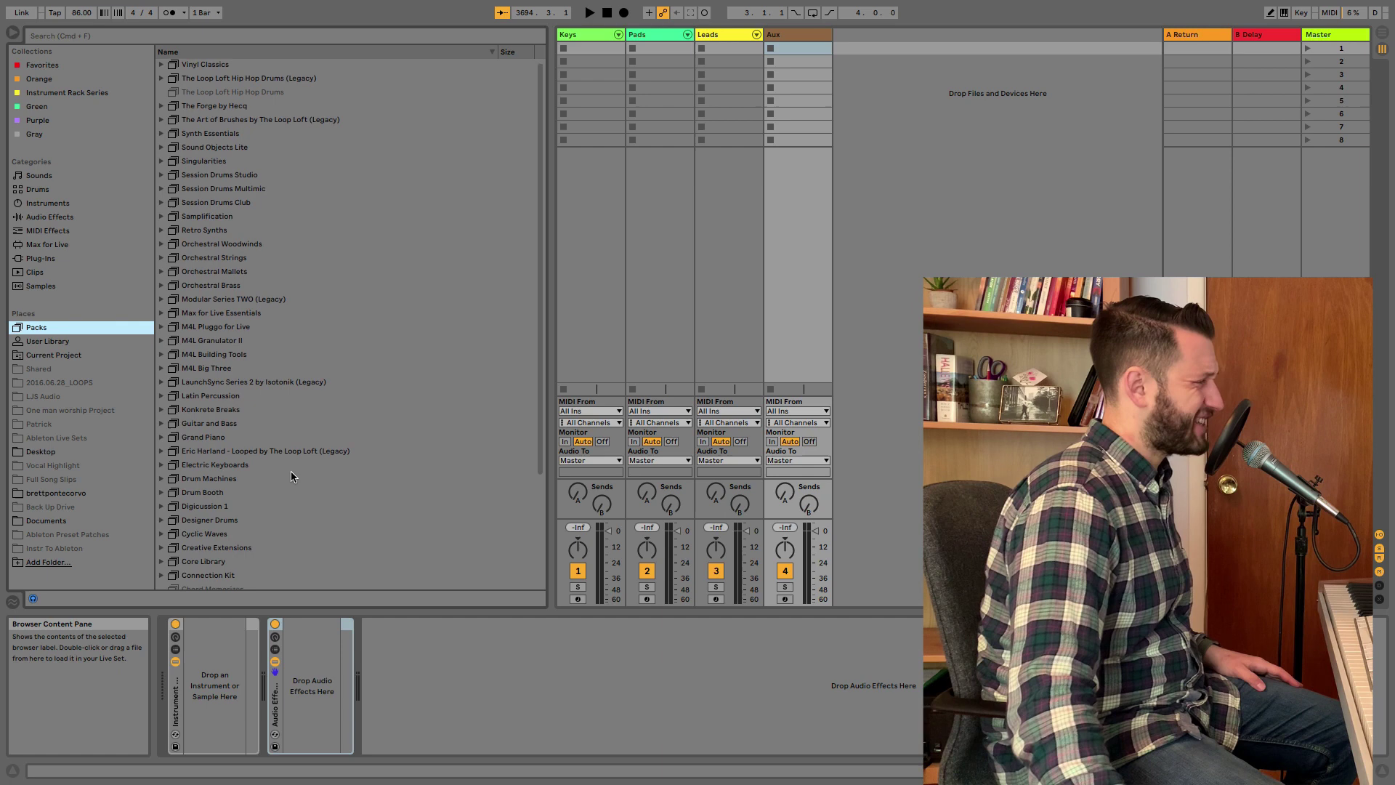
scroll(291, 476, down, 5)
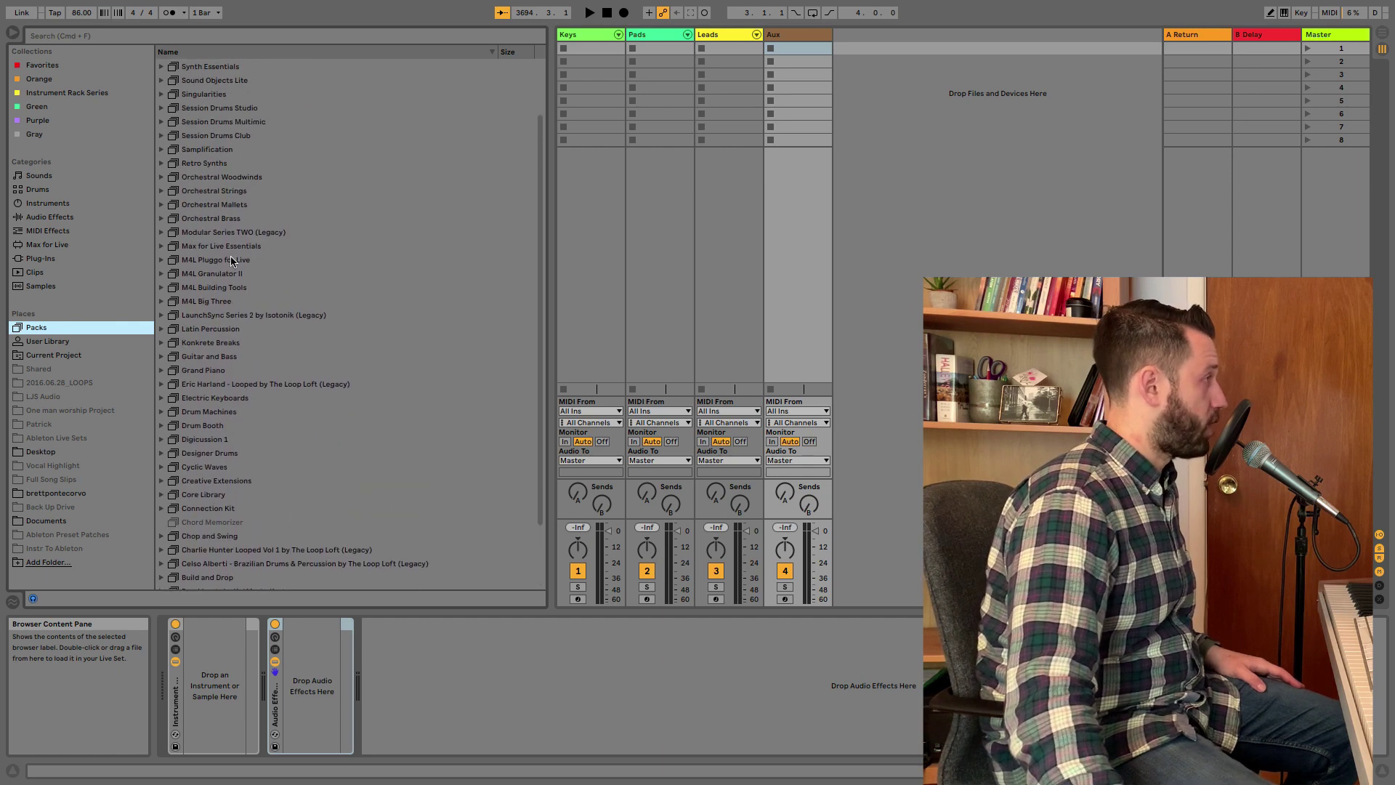
click(161, 191)
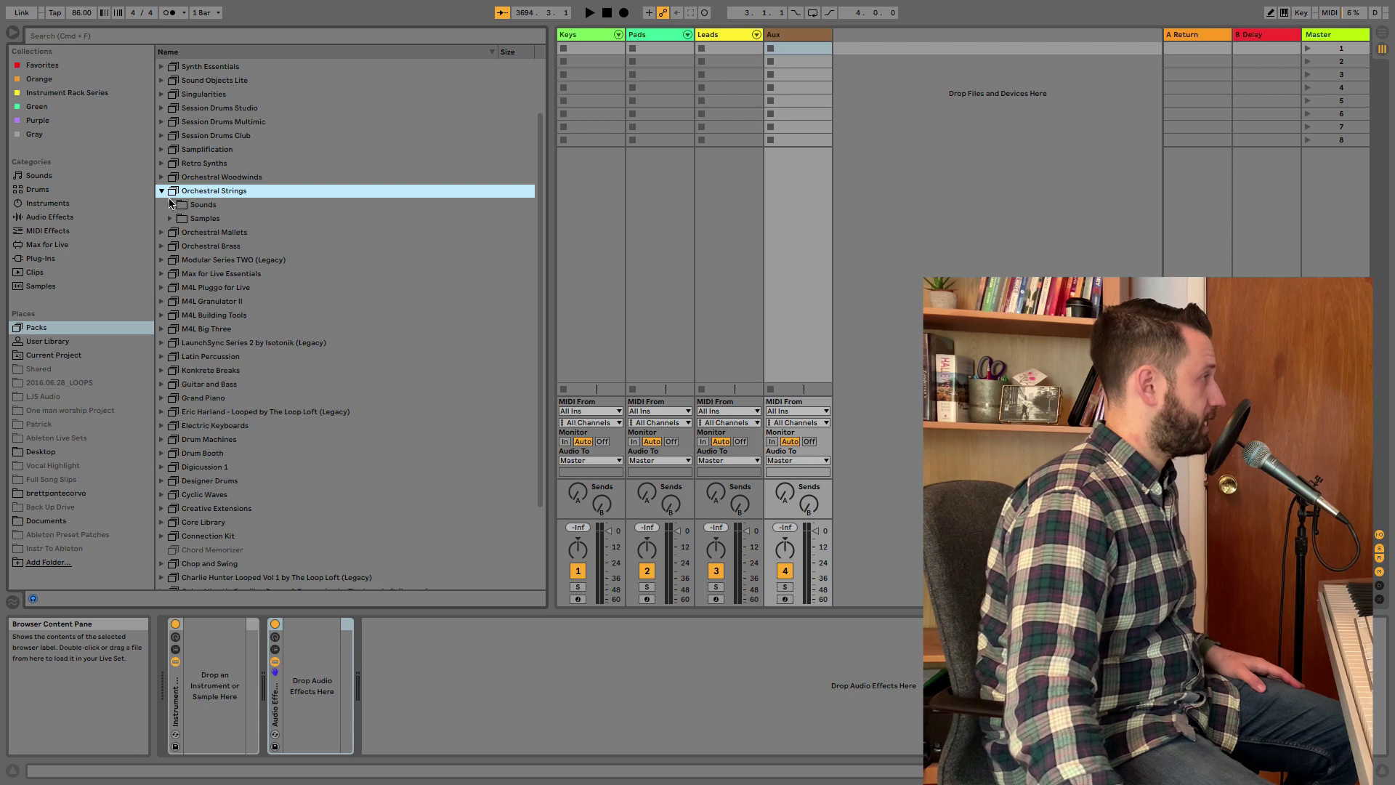
click(170, 205)
click(179, 247)
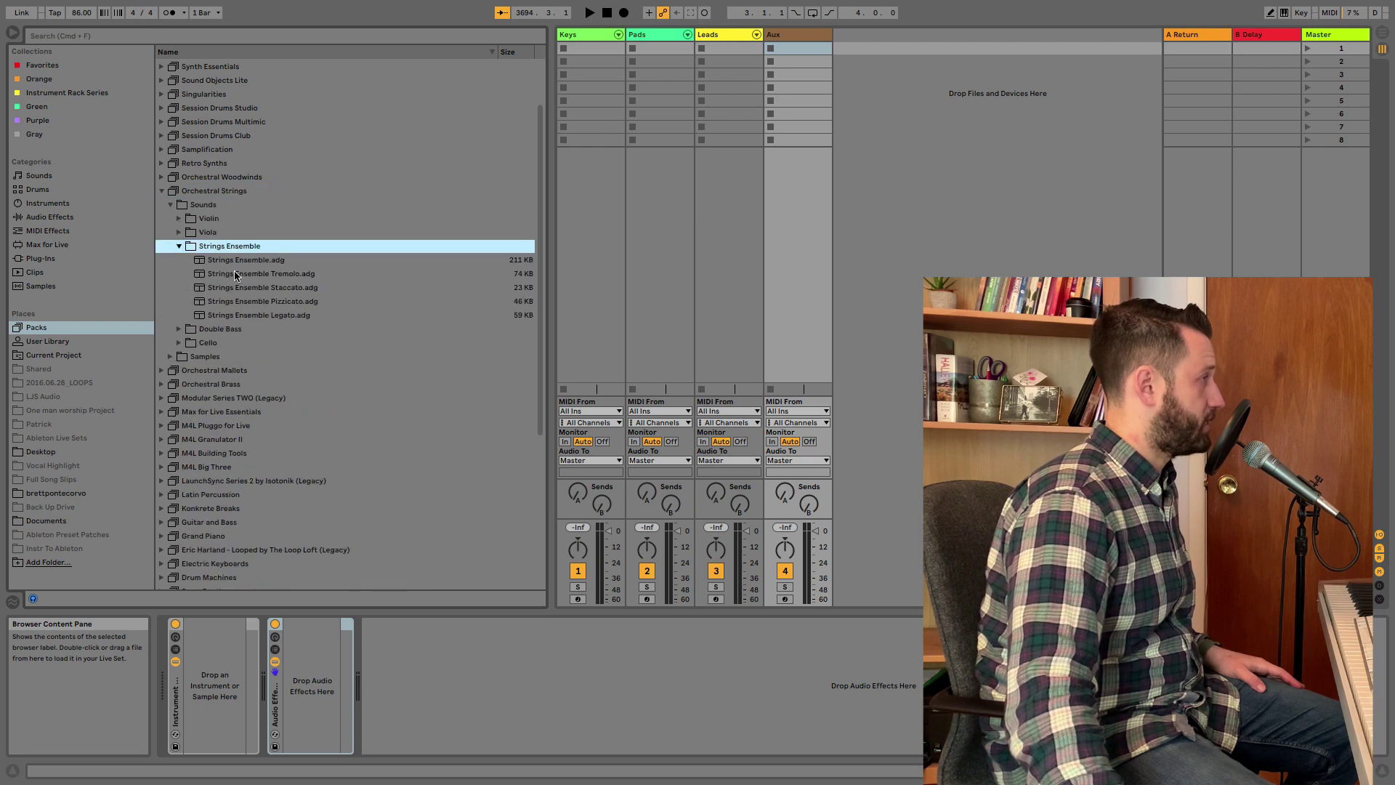
click(270, 263)
drag(215, 653, 216, 656)
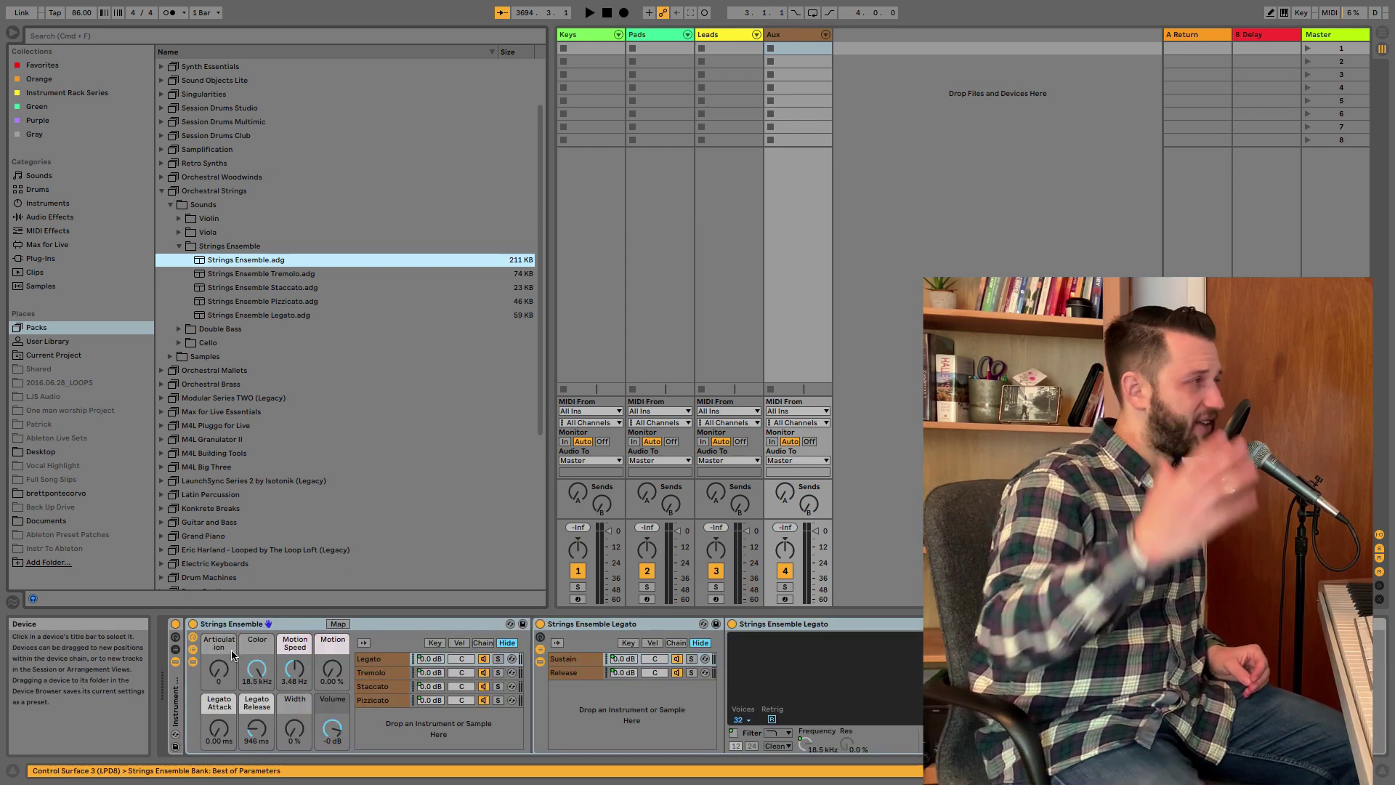
click(162, 190)
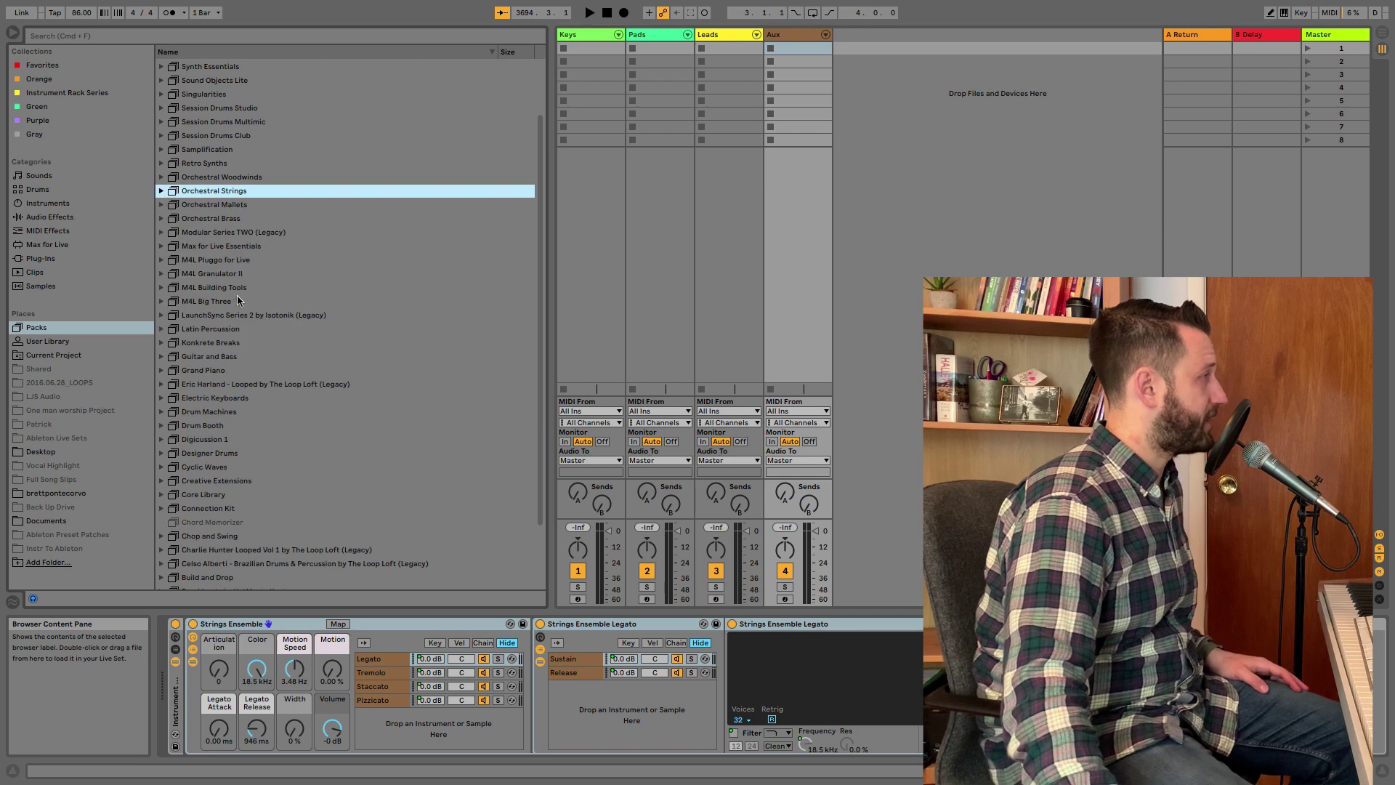
click(12, 33)
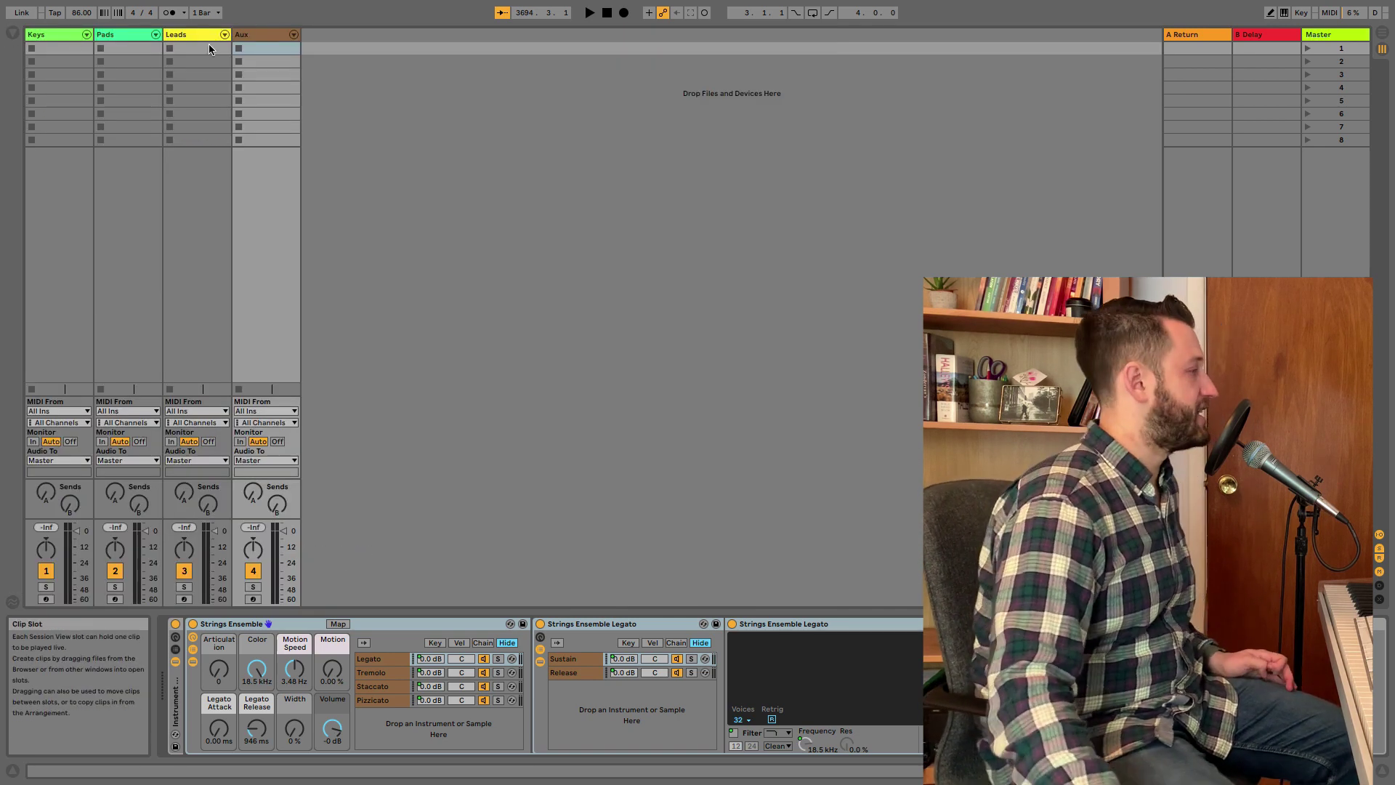
In the Keys rack's zone editor, drag the Crushed Giant Piano chain-select zone past Slow Burn Piano's
click(64, 33)
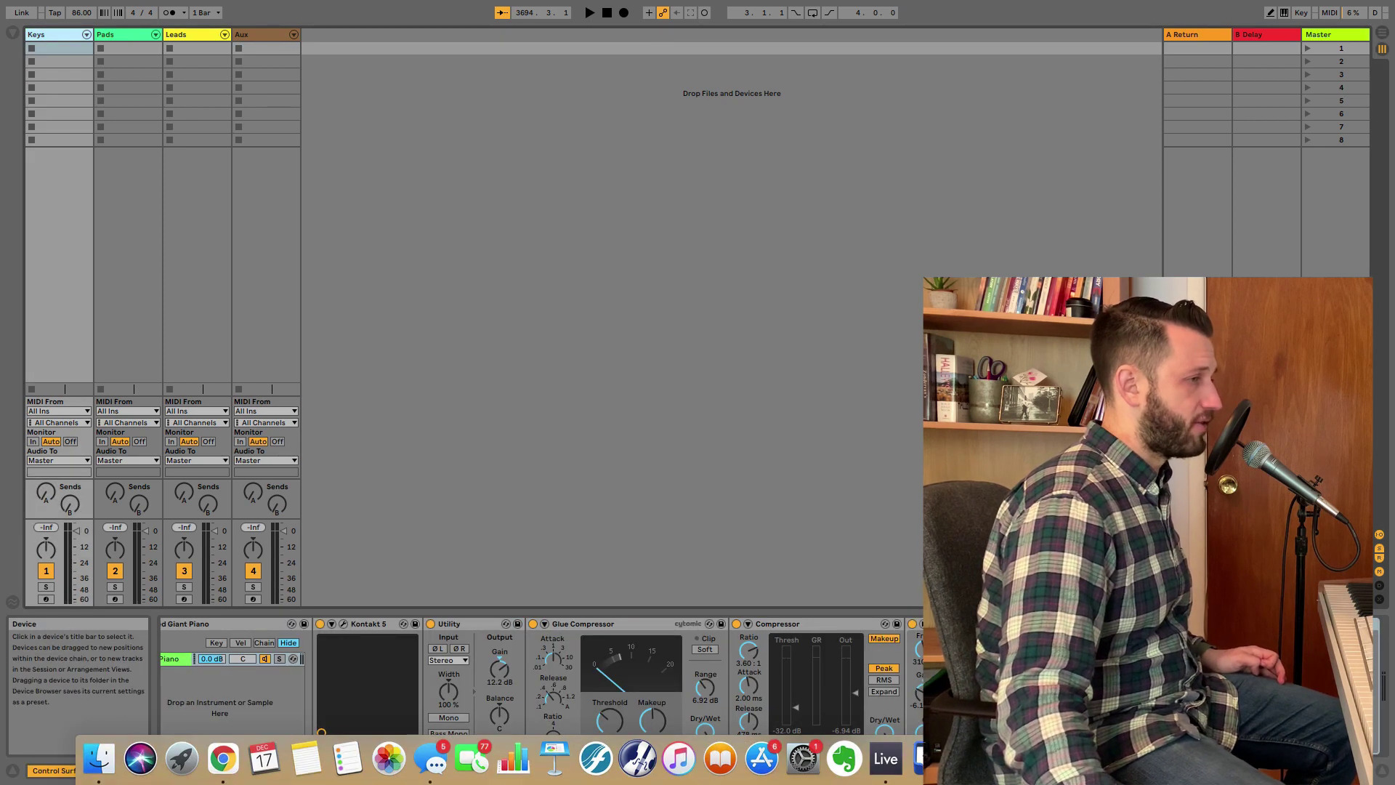
scroll(774, 709, left, 5)
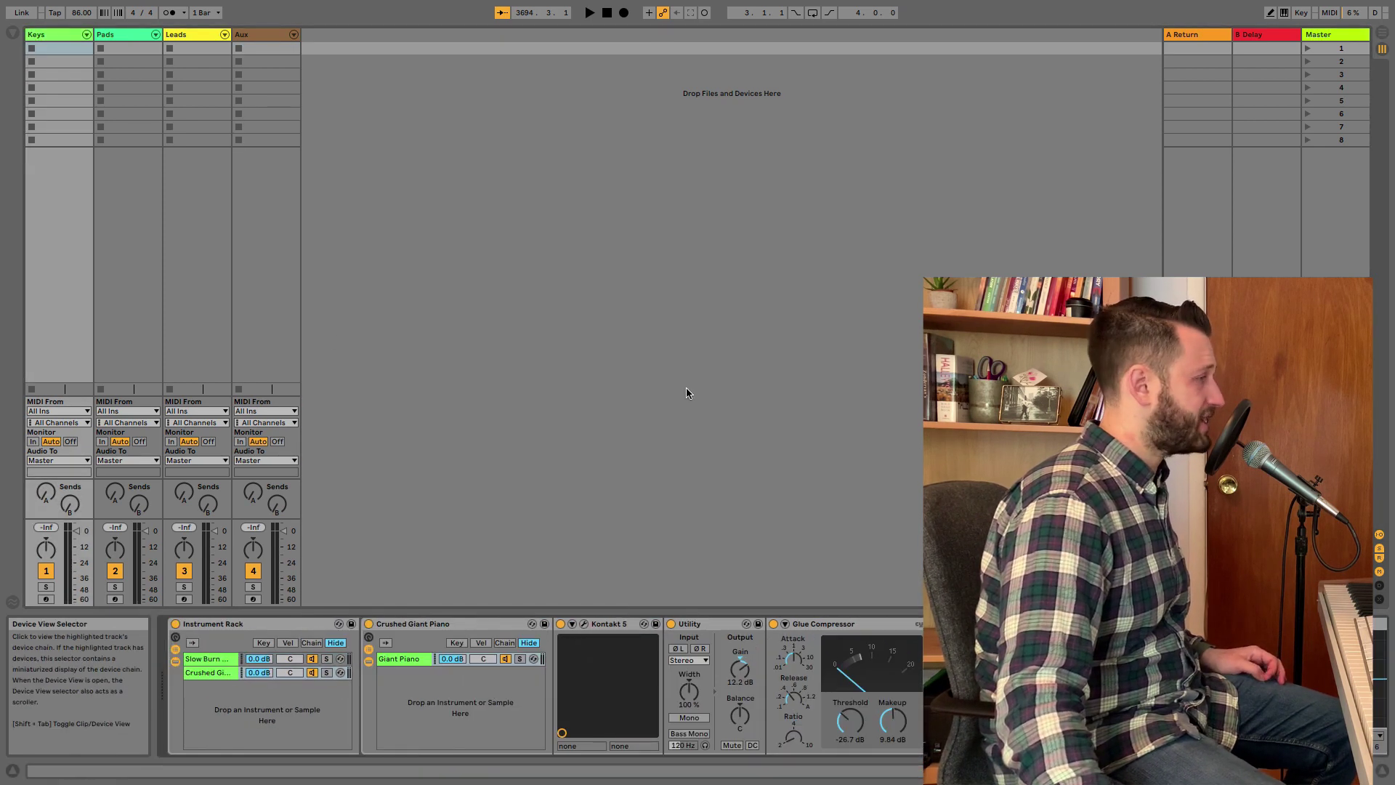
click(311, 643)
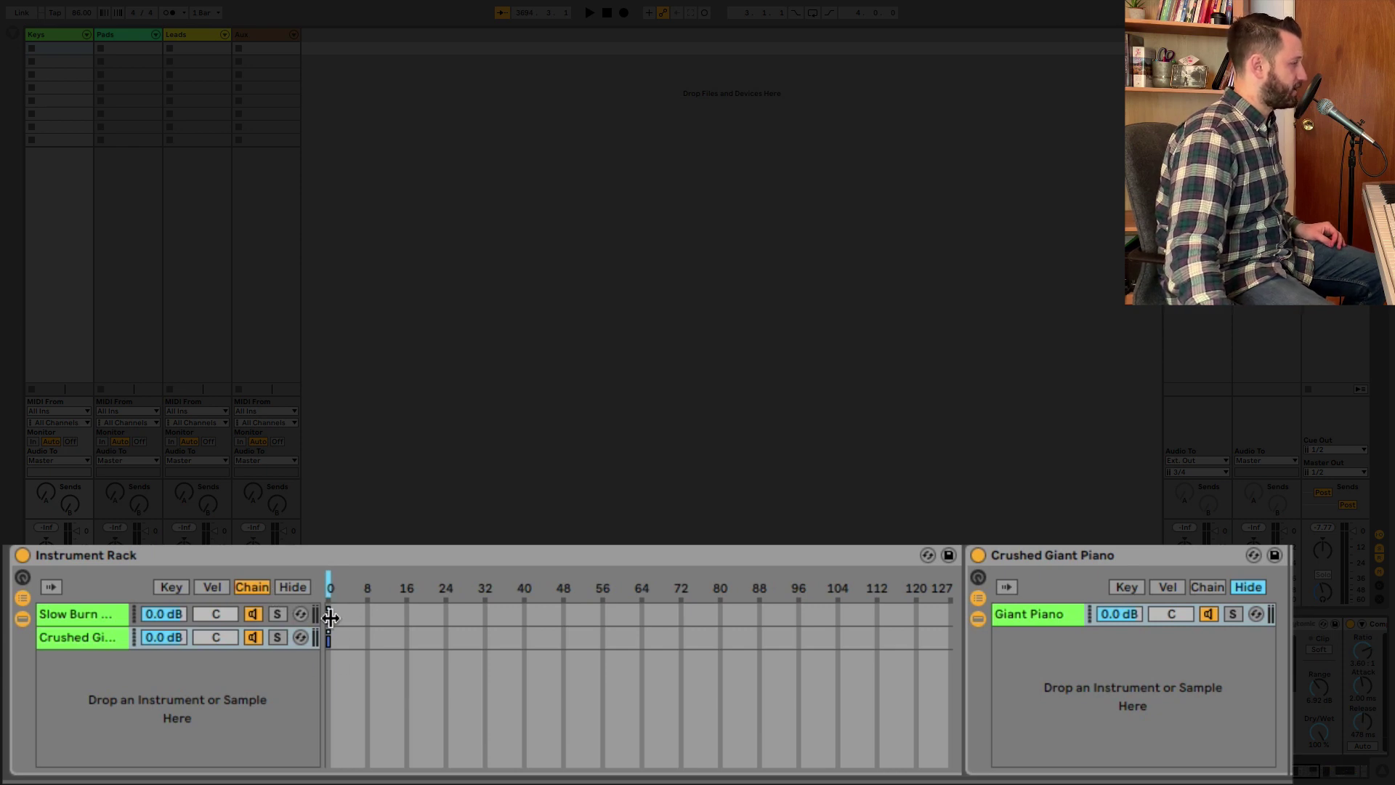
click(330, 617)
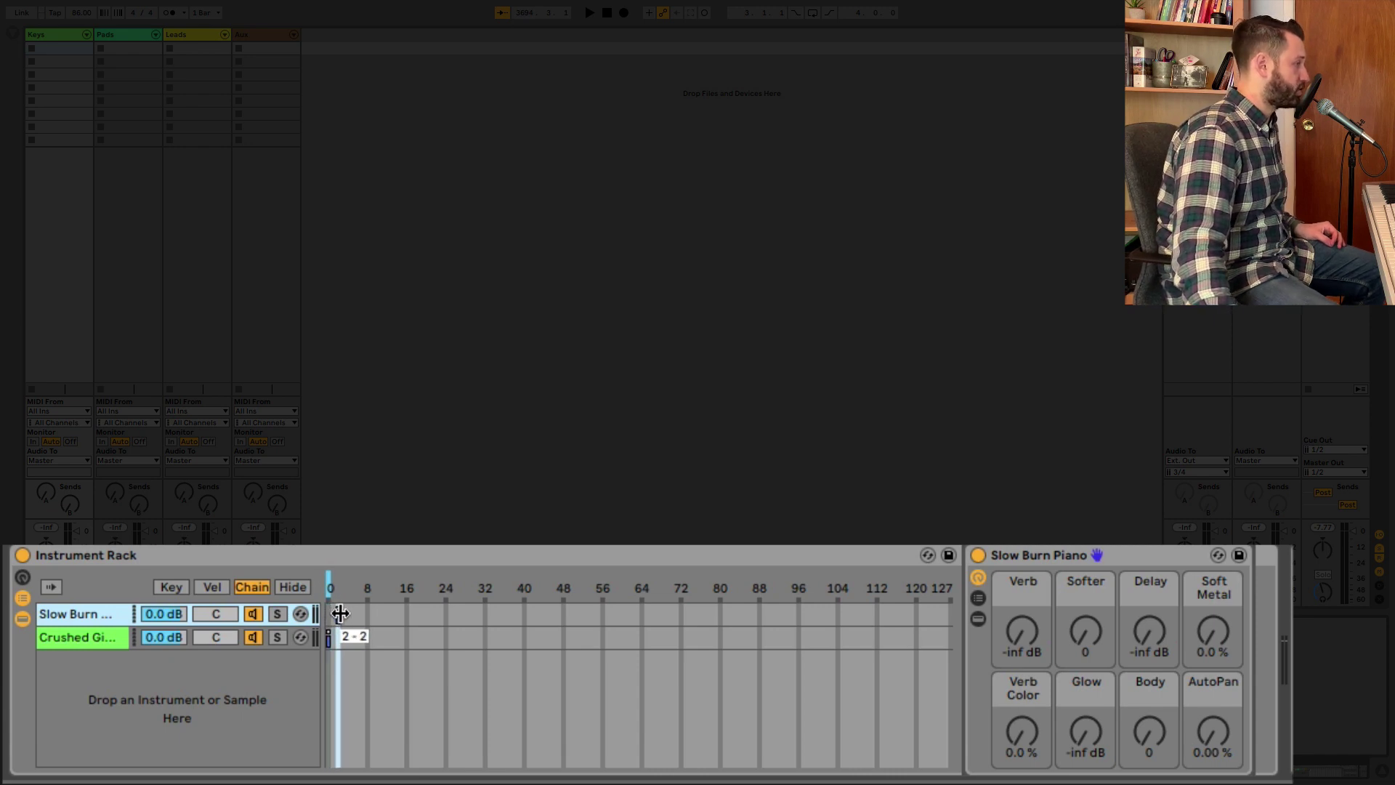
drag(332, 637, 341, 638)
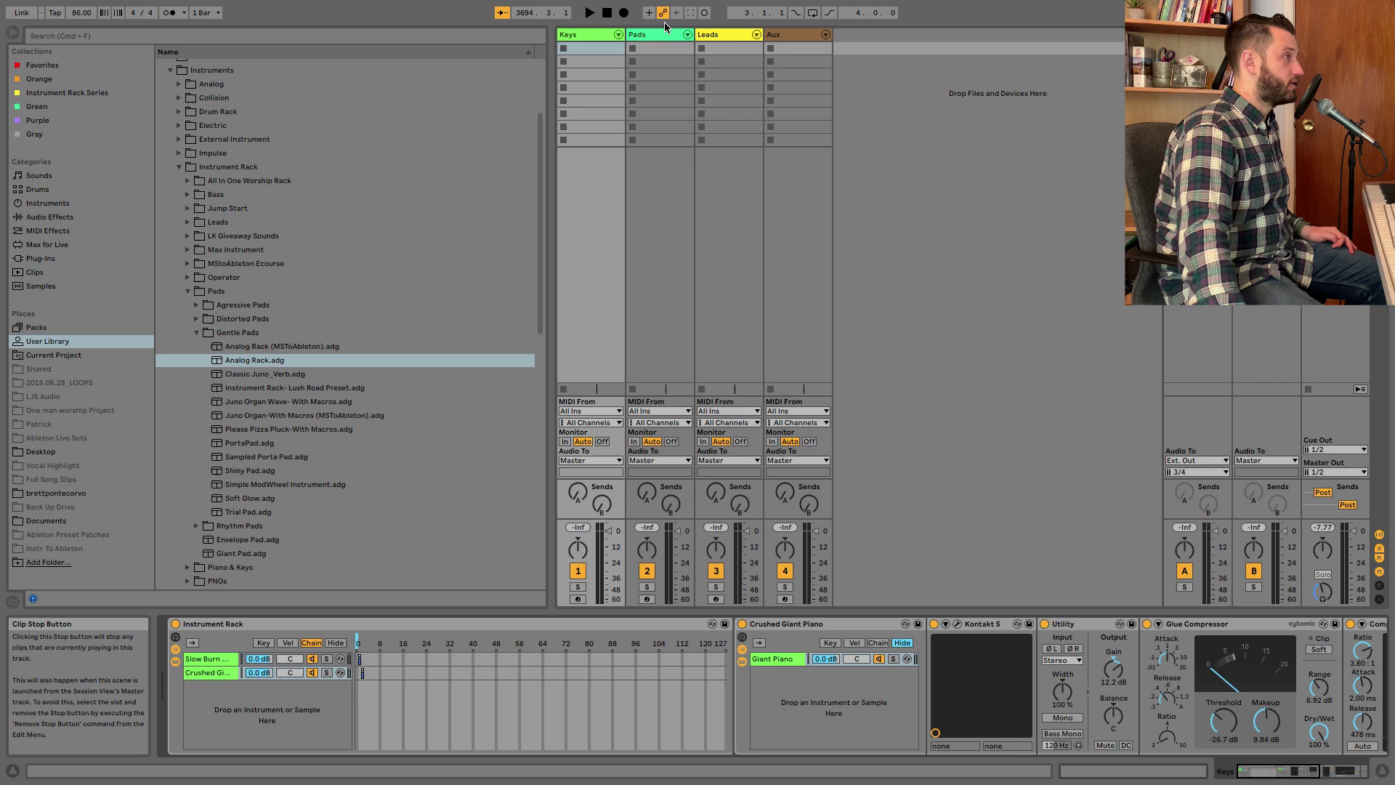
Look over the Pads, Leads and Aux racks, then hide the browser and select Keys' first slot
click(668, 46)
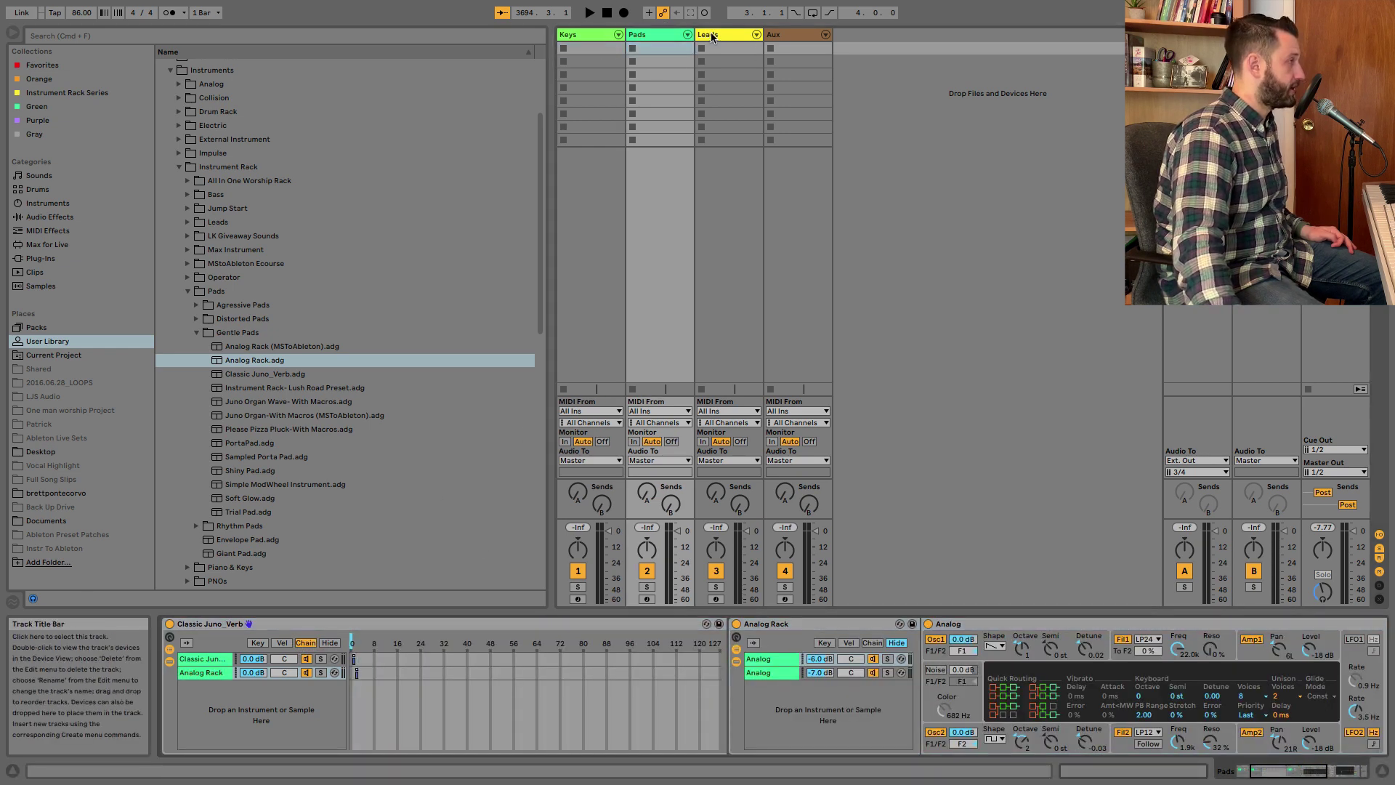
click(711, 34)
key(Right)
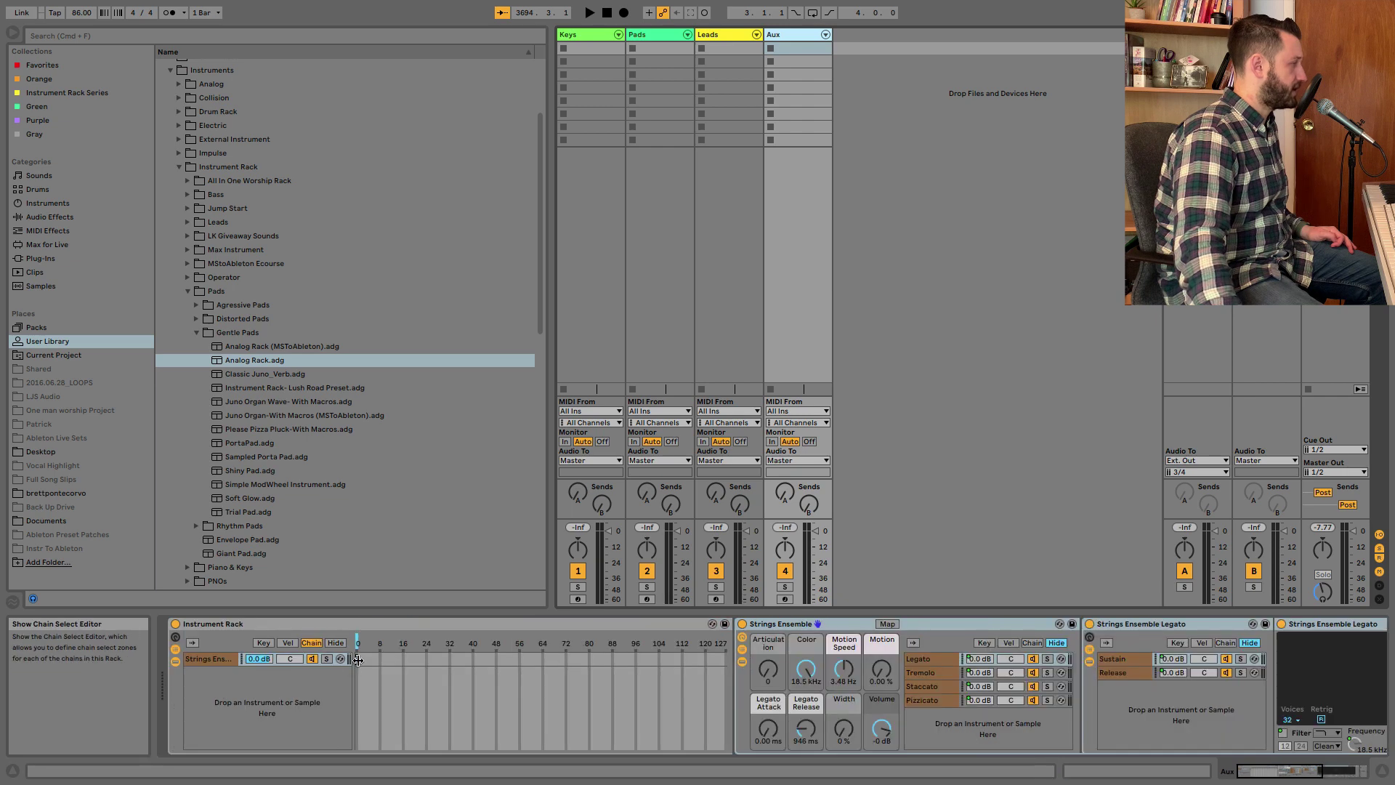
click(356, 659)
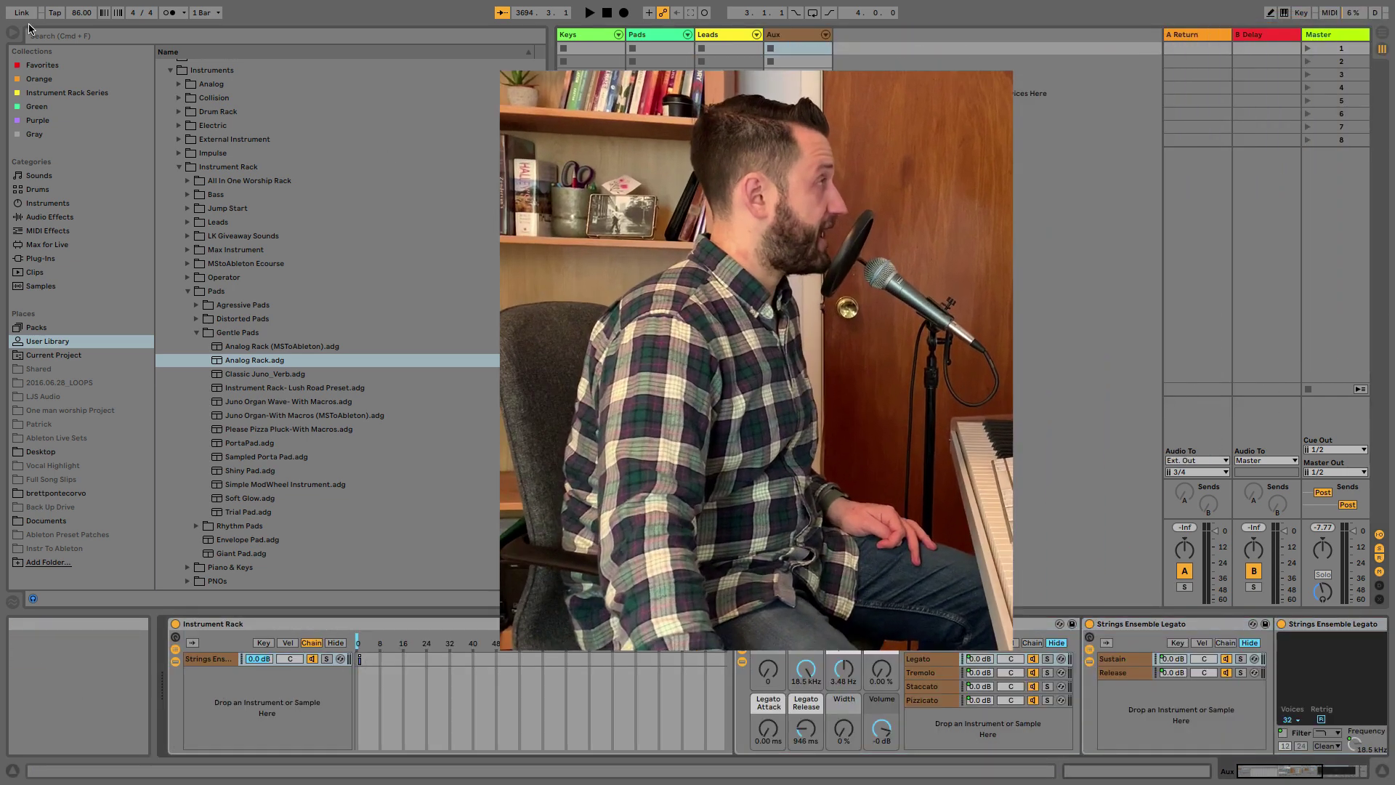
click(13, 33)
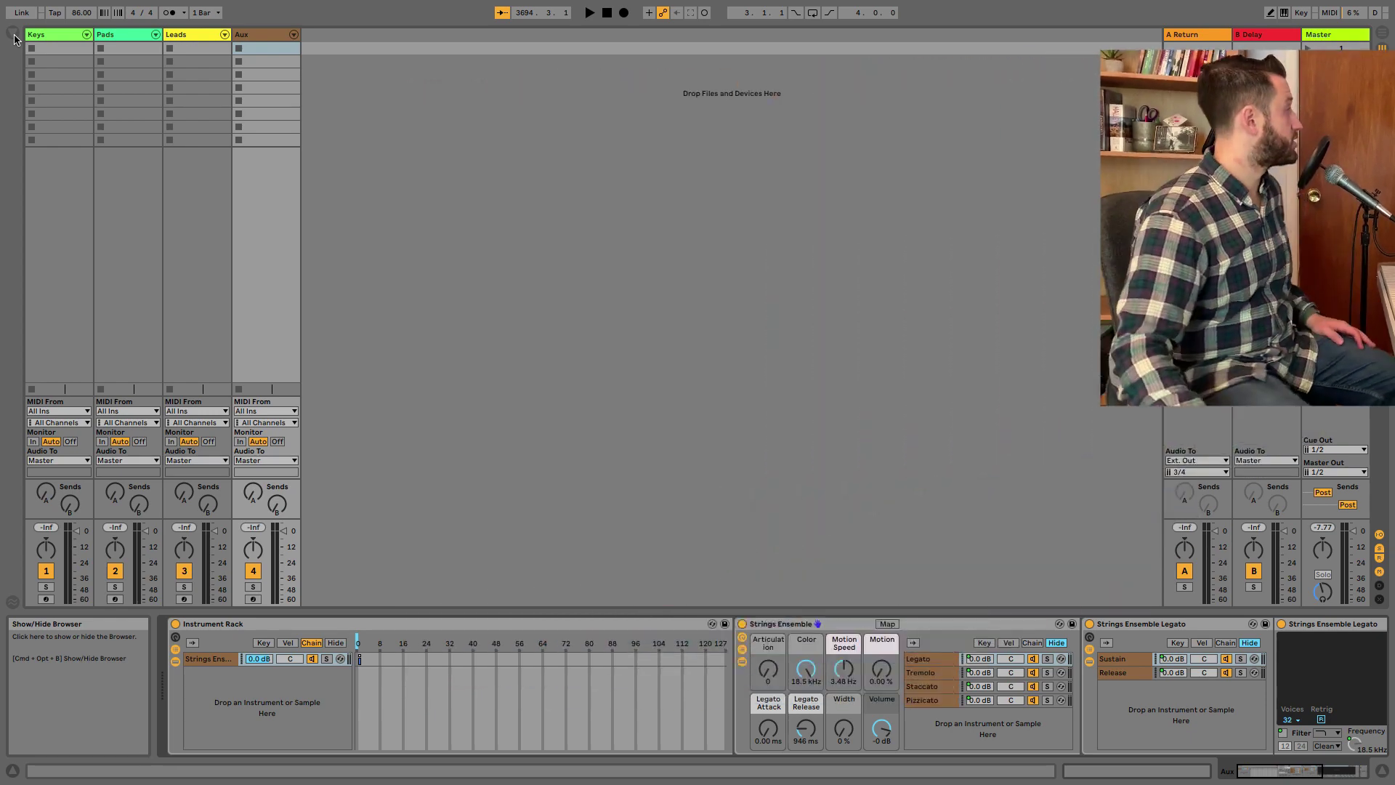
click(64, 48)
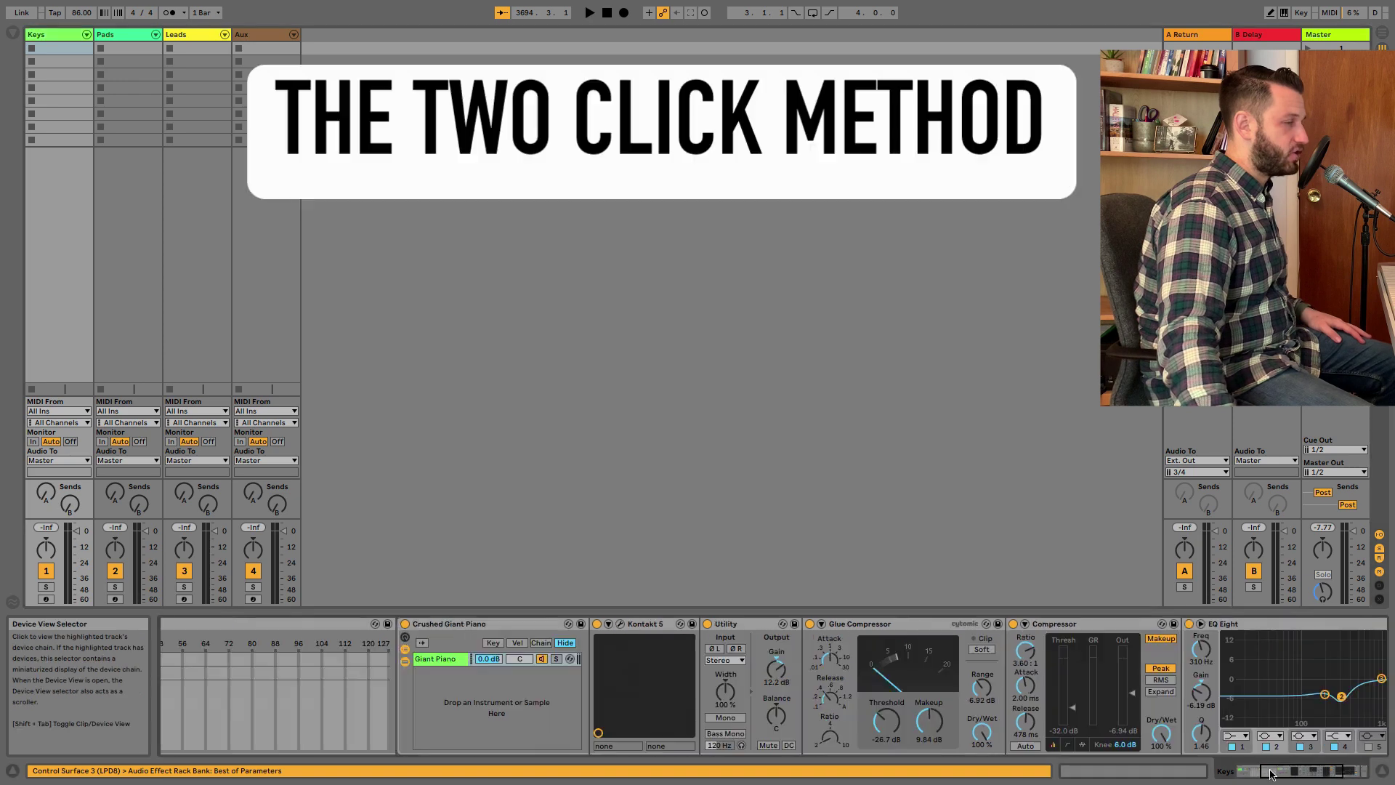
Create an empty MIDI clip in Keys slot 1 and name it 'Slow BURN'
scroll(977, 717, up, 5)
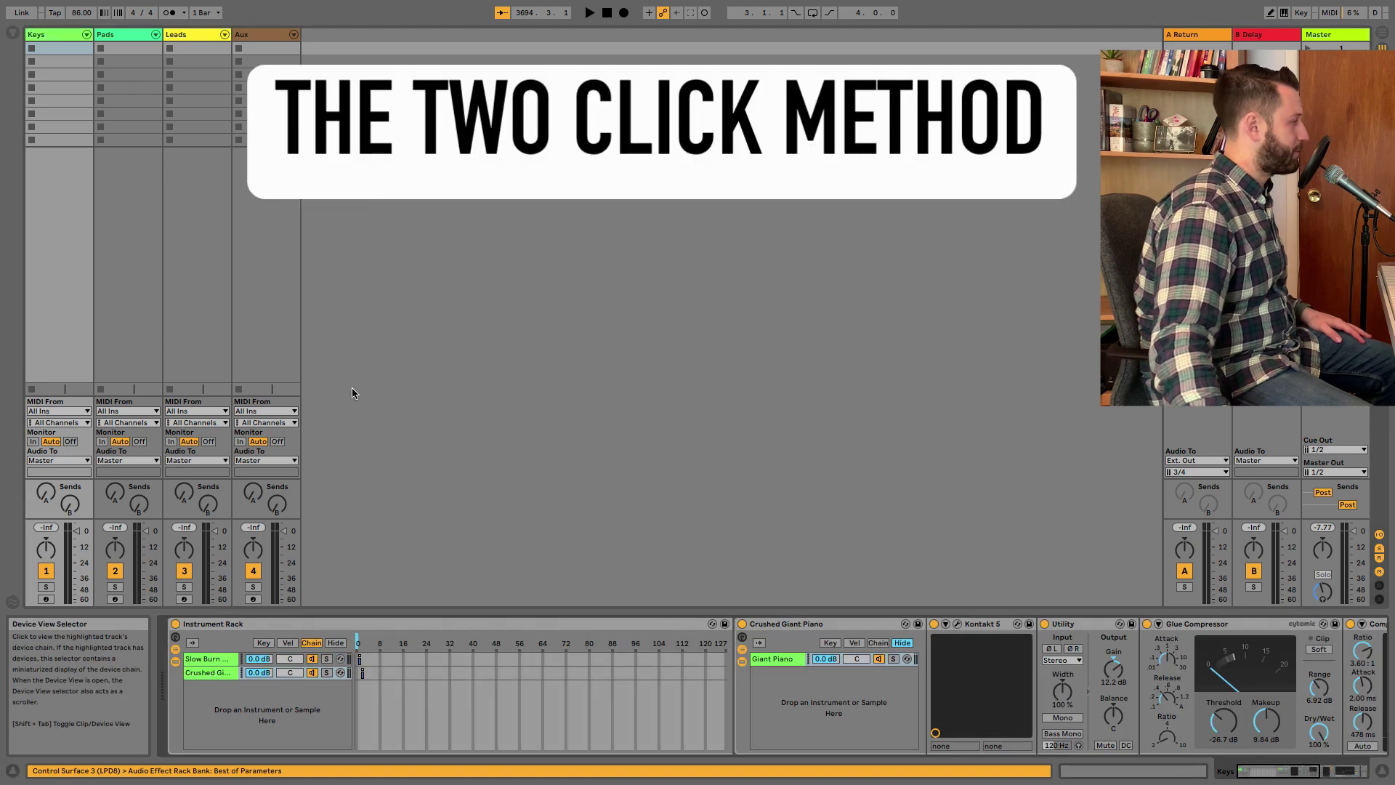
double_click(48, 51)
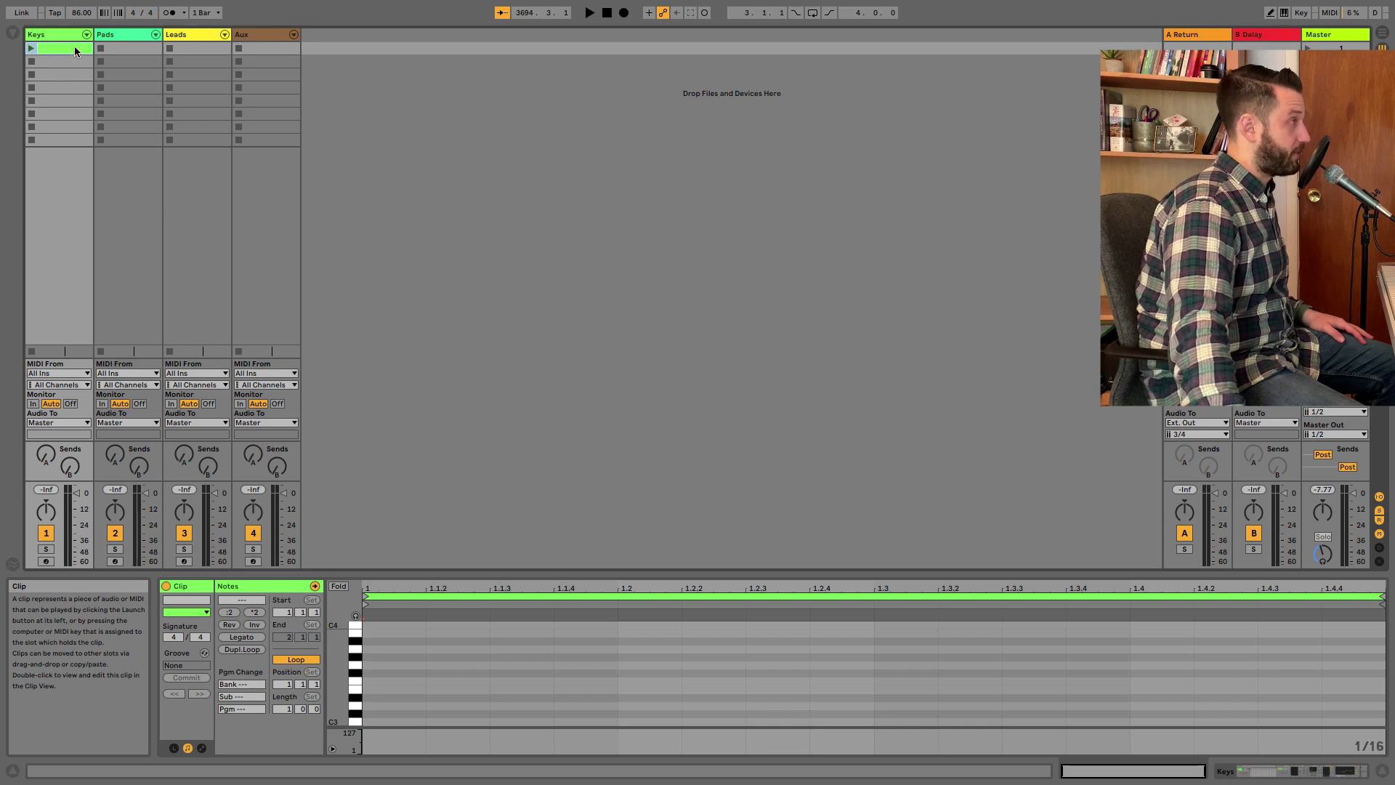
key(ctrl+r)
text(Sl)
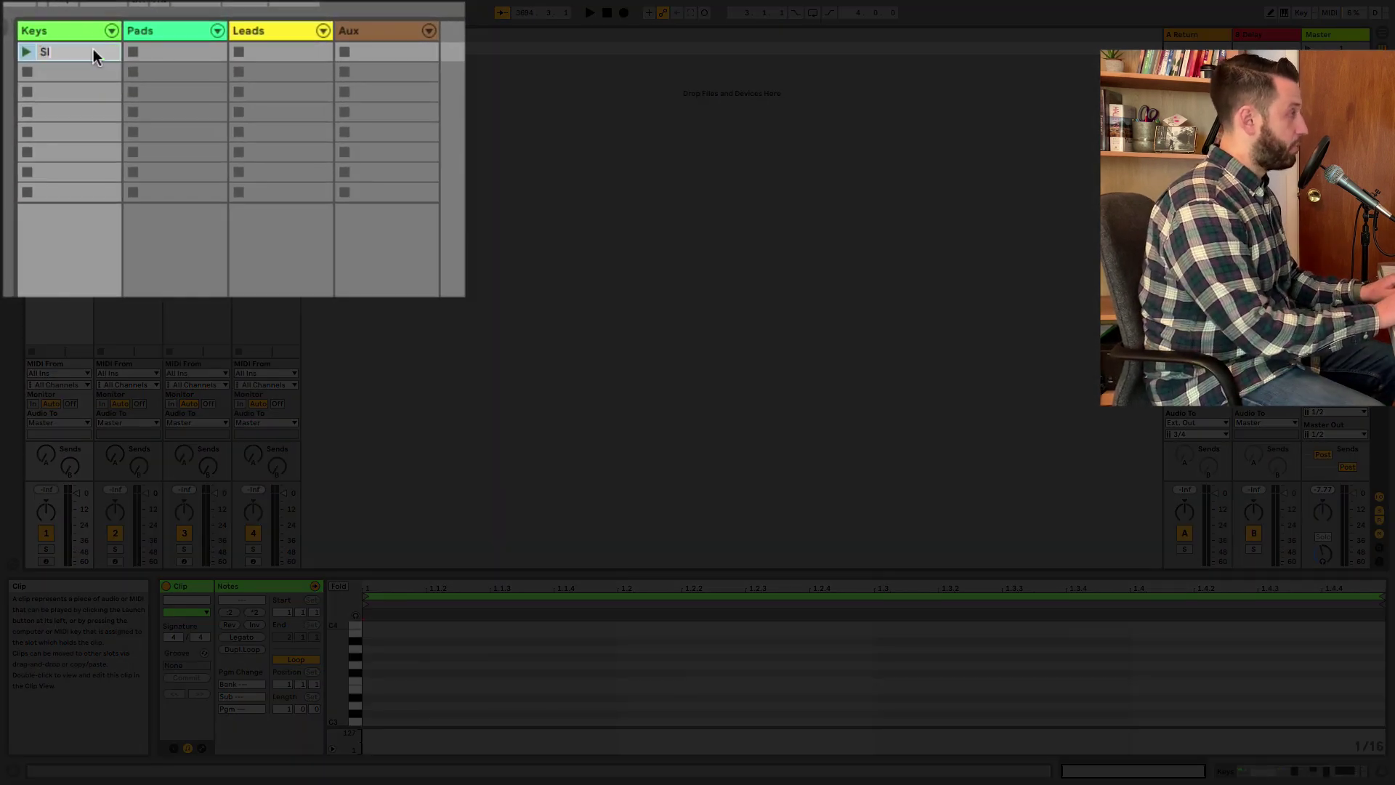
text(ow)
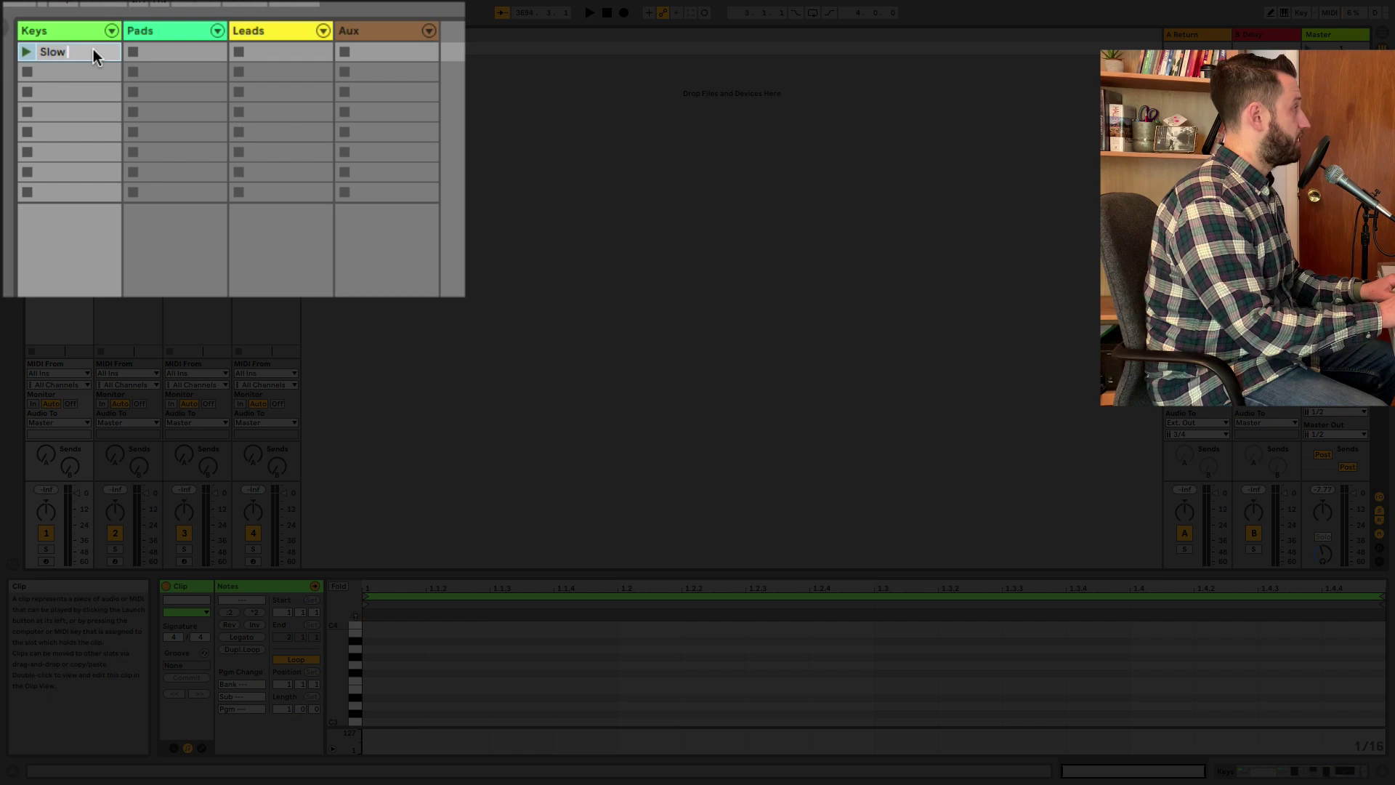
text( BURN)
key(Return)
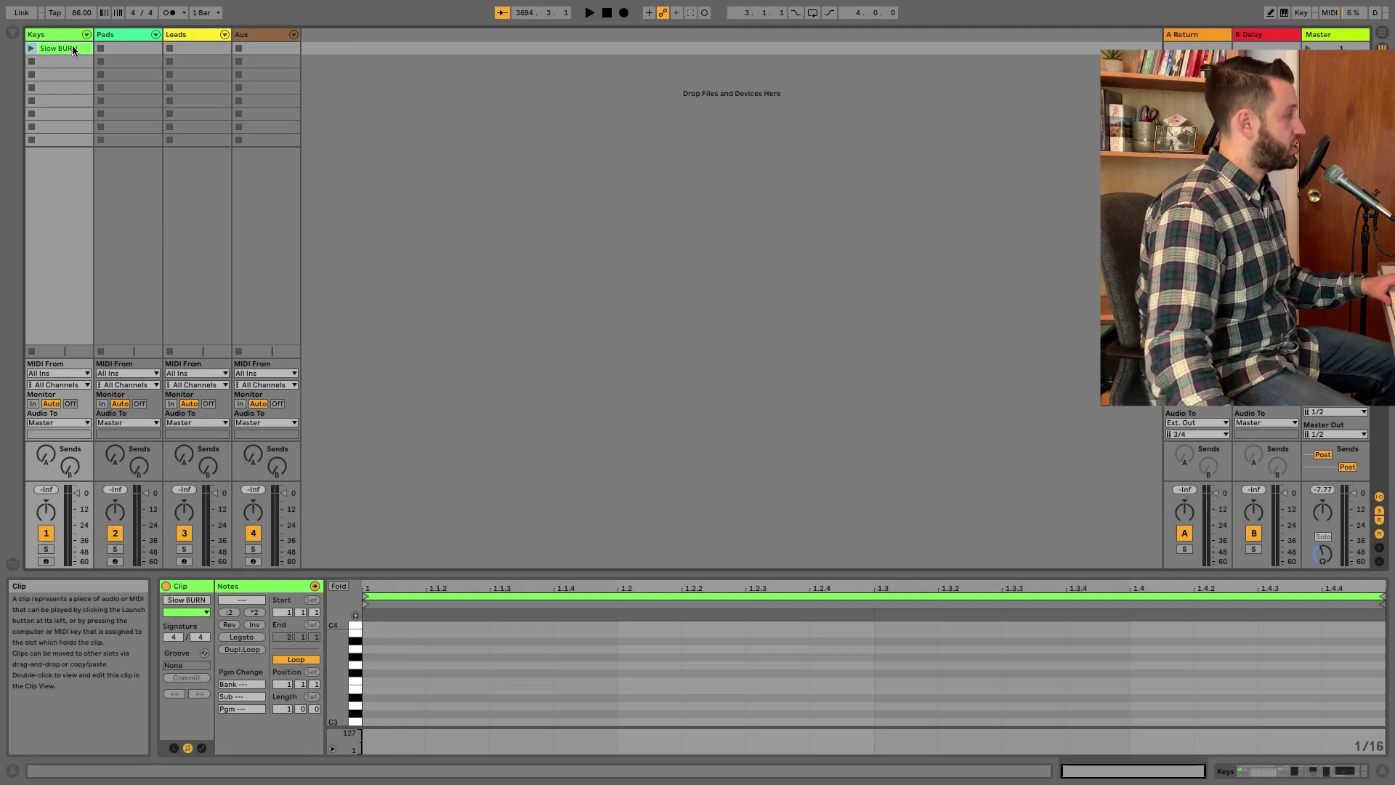
key(shift+Tab)
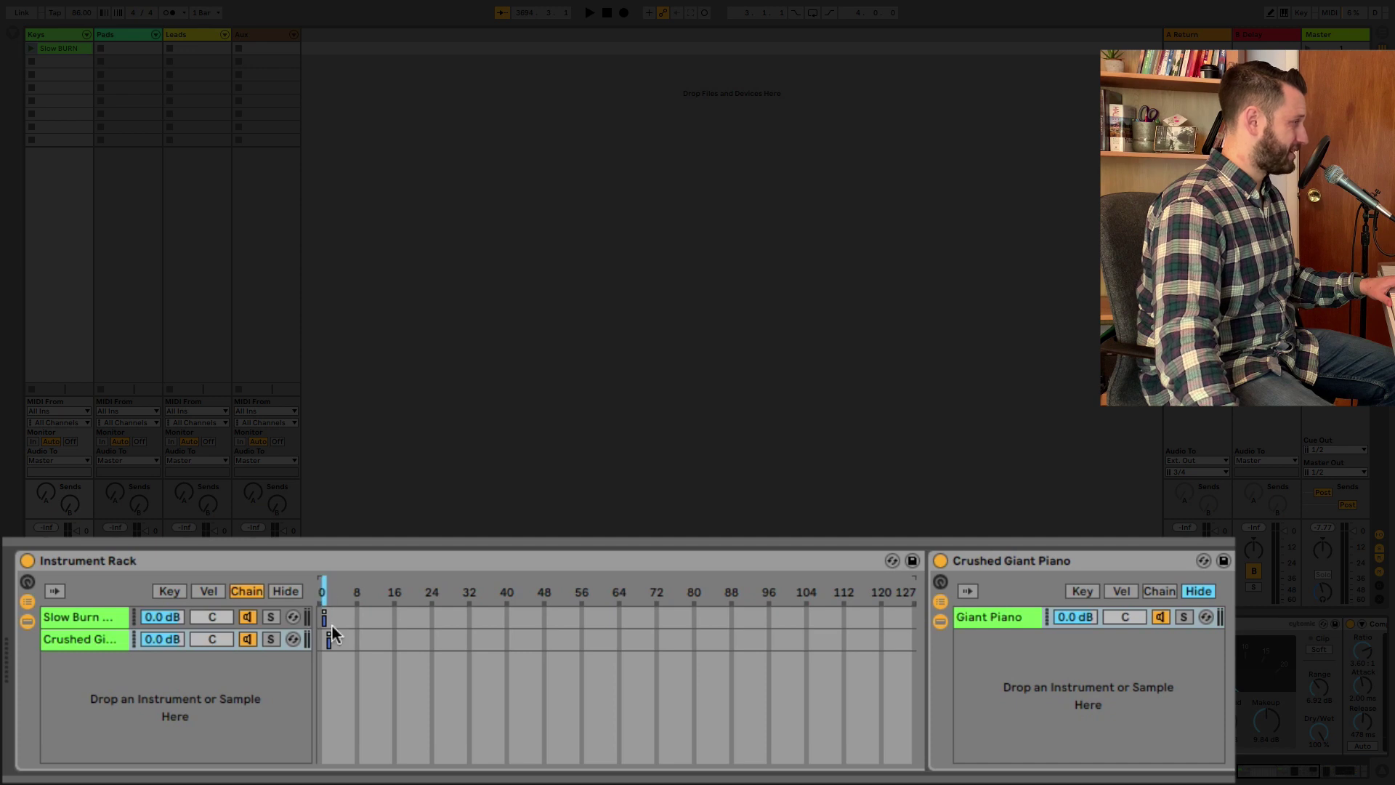
Add an Instrument Rack Chain Selector breakpoint at the envelope's lowest value in Slow BURN
key(shift+Tab)
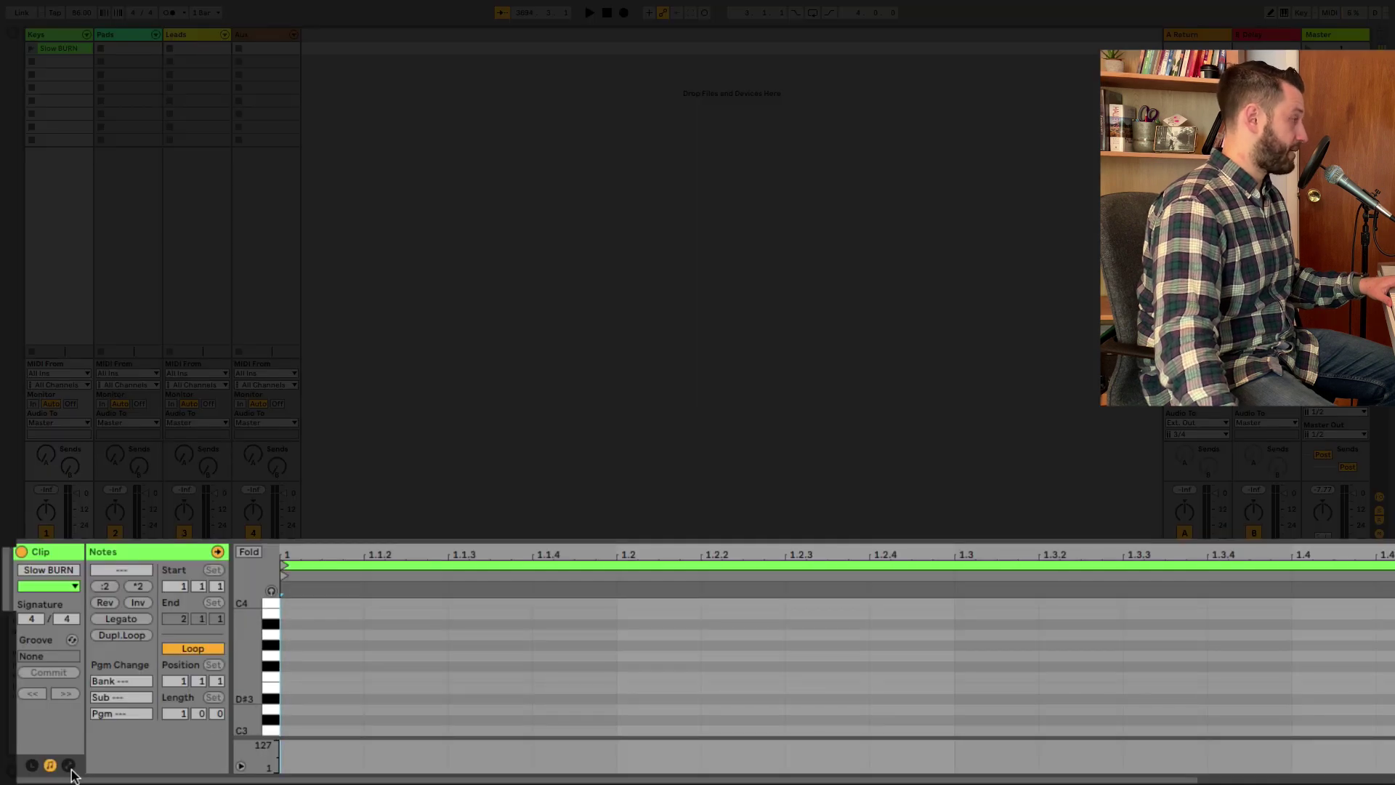
click(68, 766)
click(438, 763)
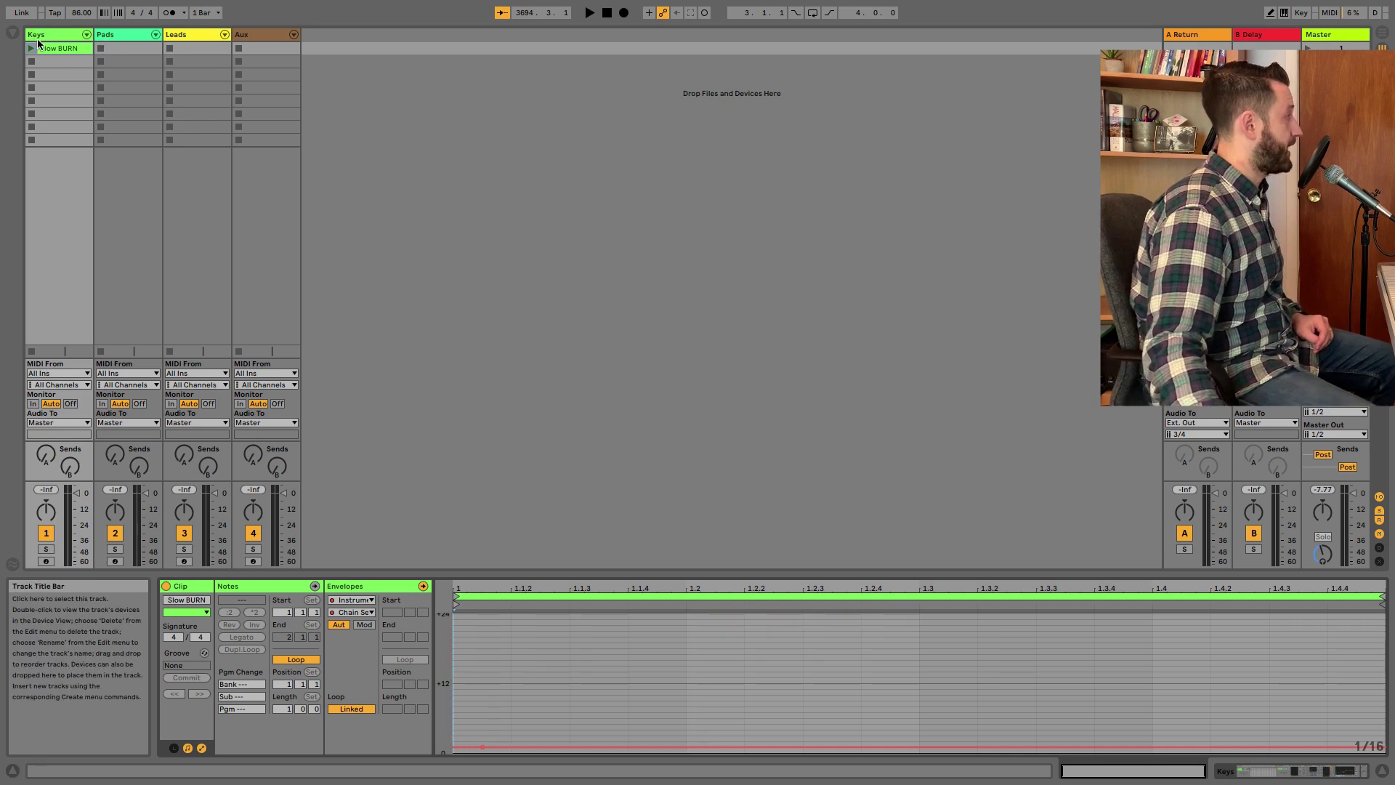
click(60, 35)
Launch Slow BURN, arm the Keys track, and create an empty MIDI clip in Keys slot 2
double_click(60, 34)
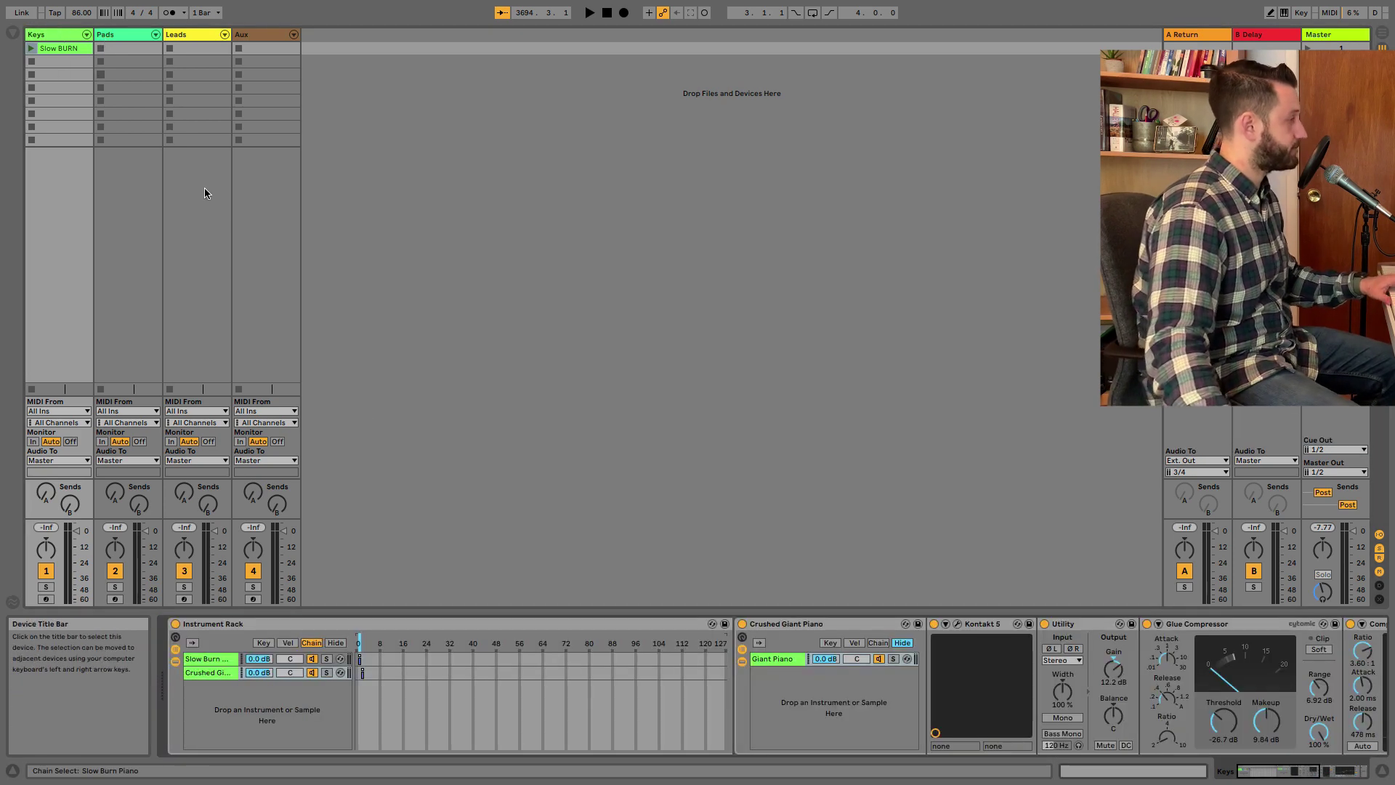
click(368, 642)
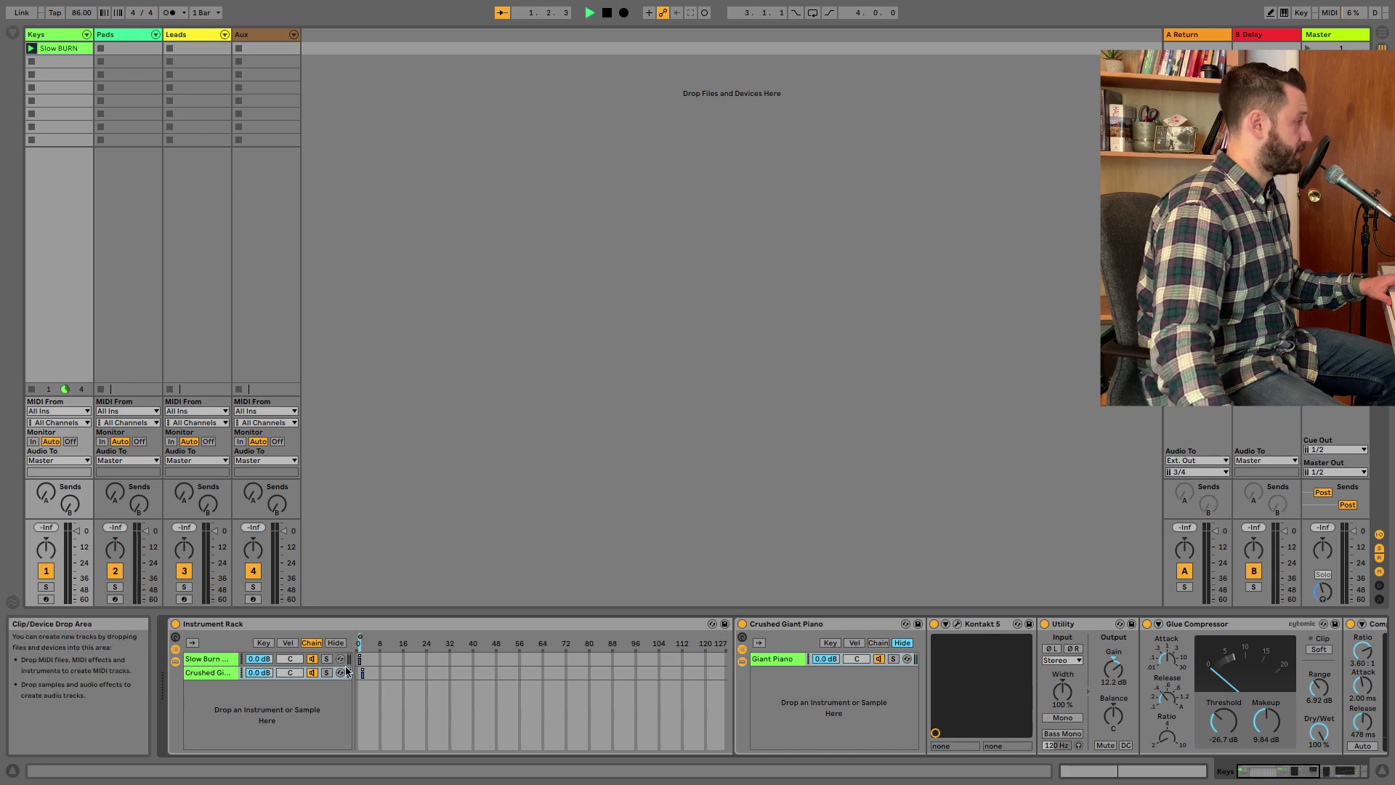
click(46, 599)
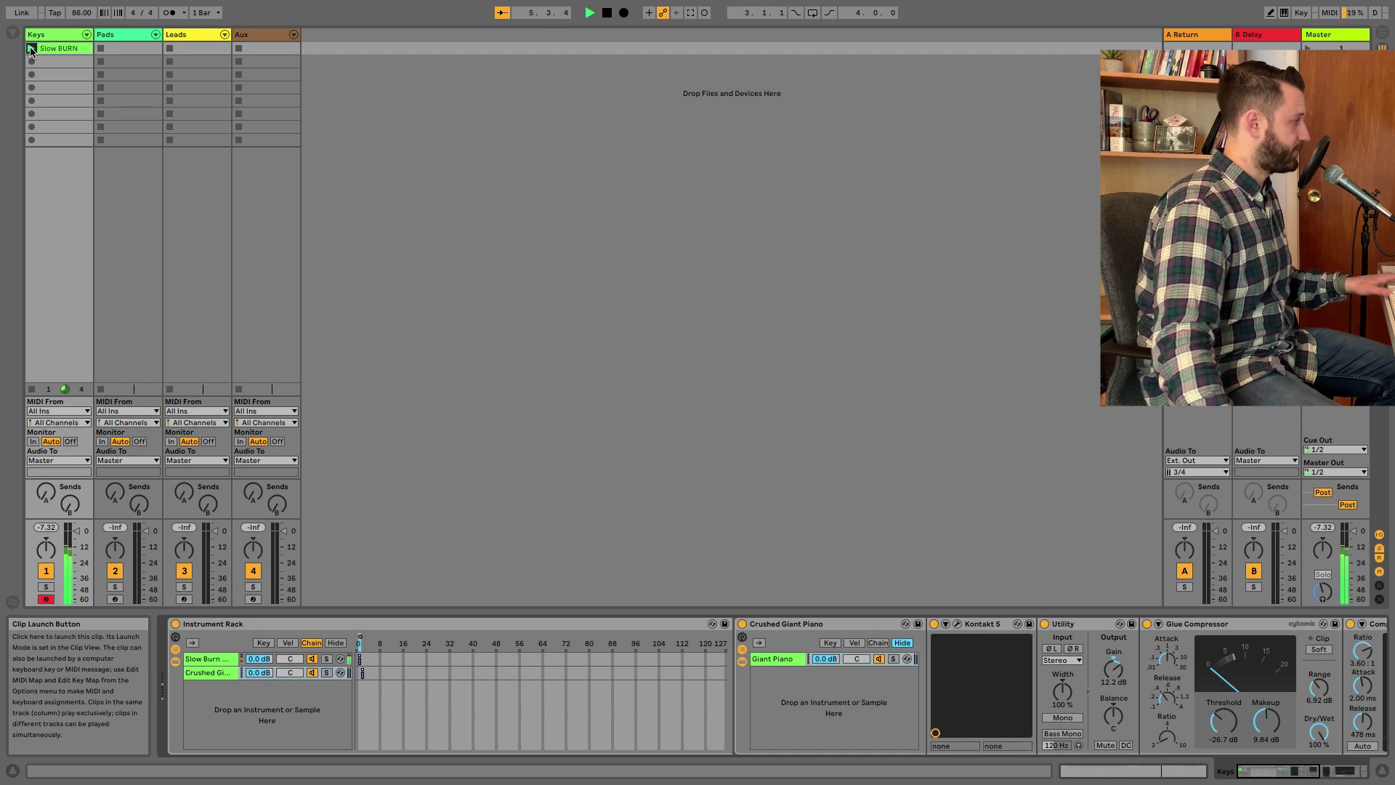
double_click(71, 61)
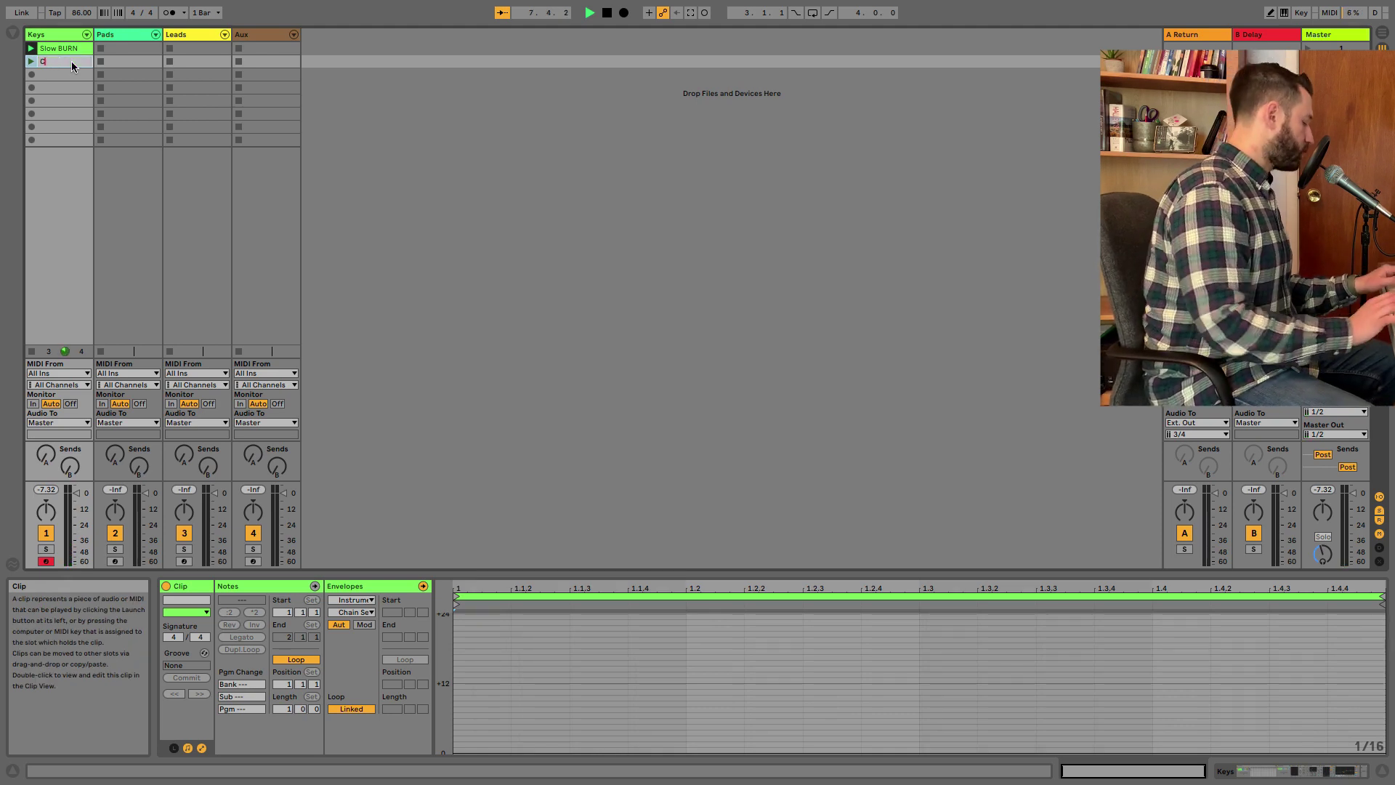
Name the second Keys clip 'Crushed Piano', check the Keys rack chain, and relaunch Slow BURN
text(Crushwd)
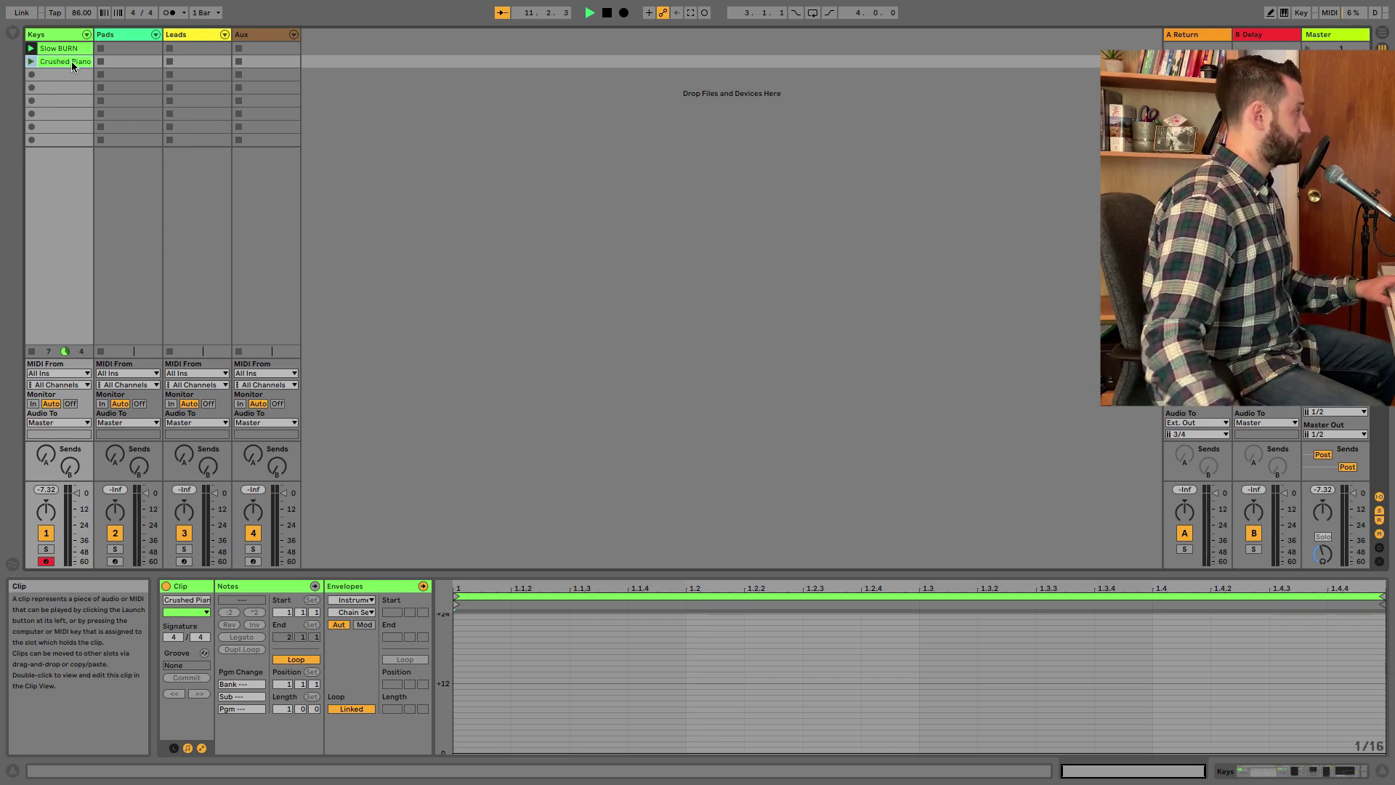
click(76, 175)
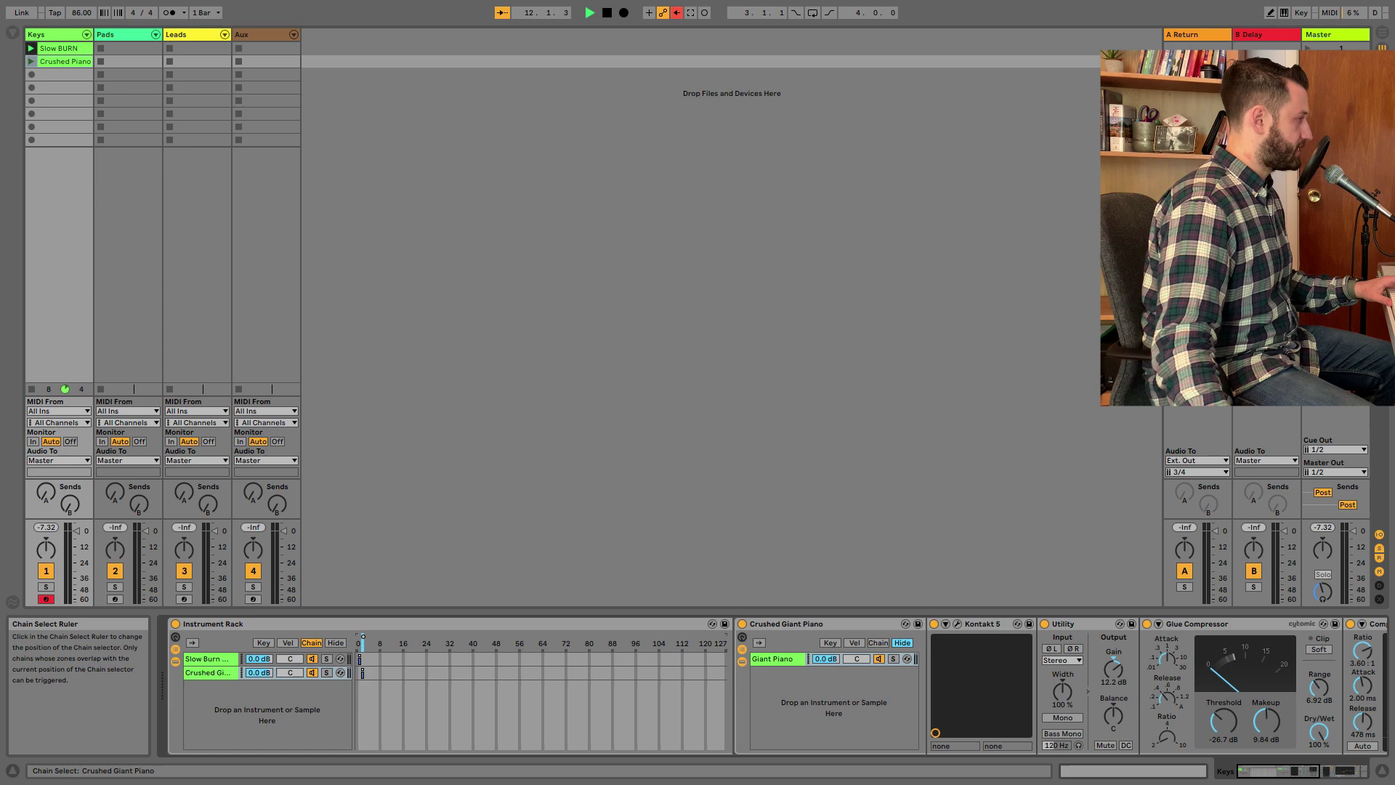
key(shift+Tab)
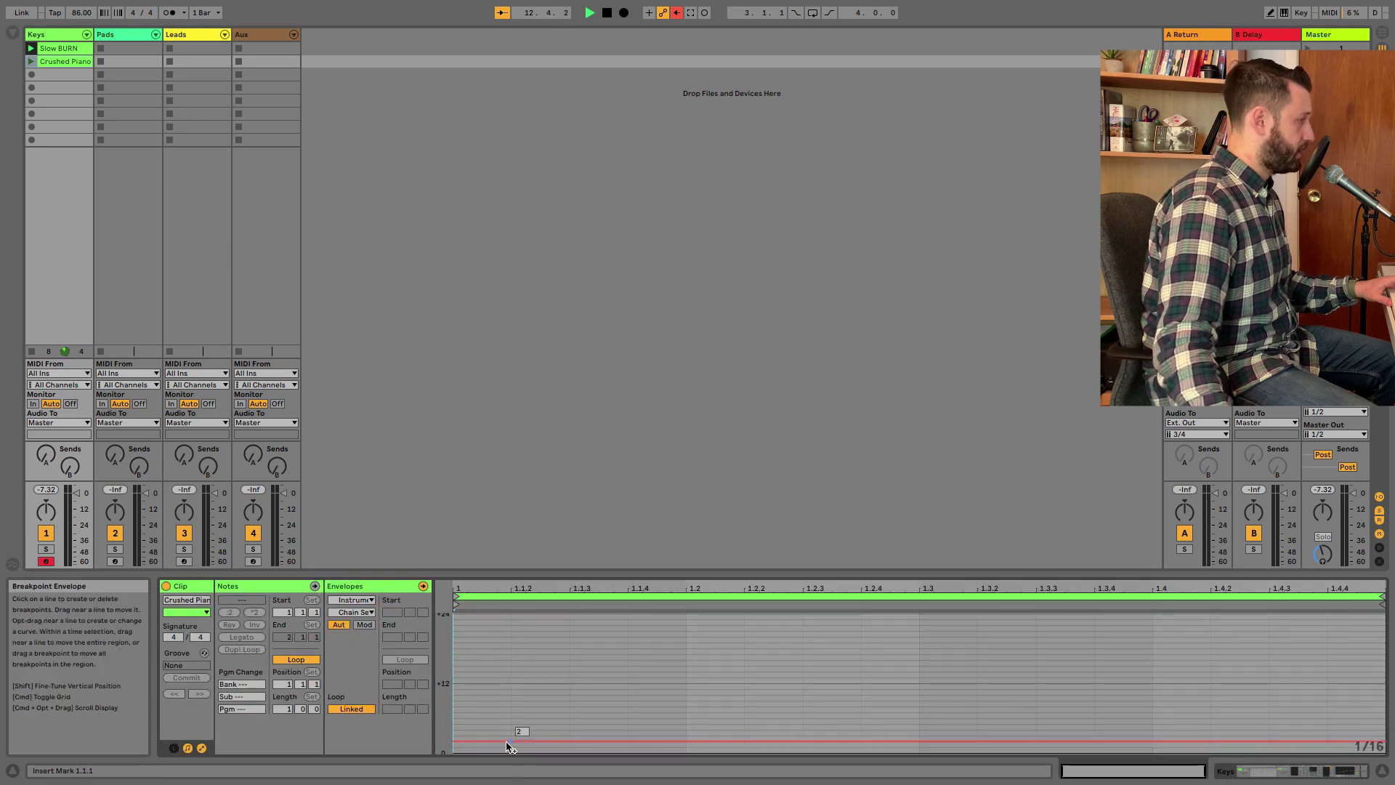
key(shift+Tab)
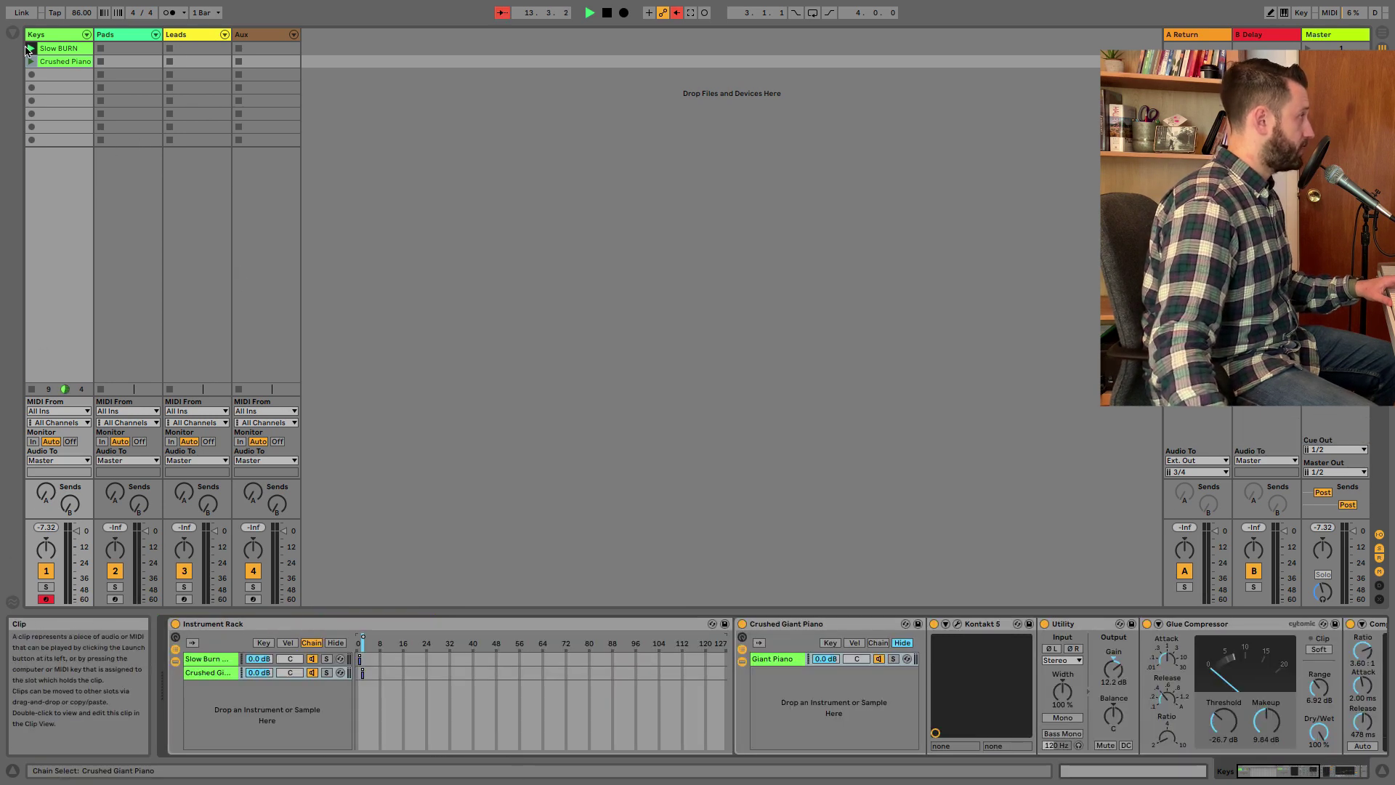
click(30, 48)
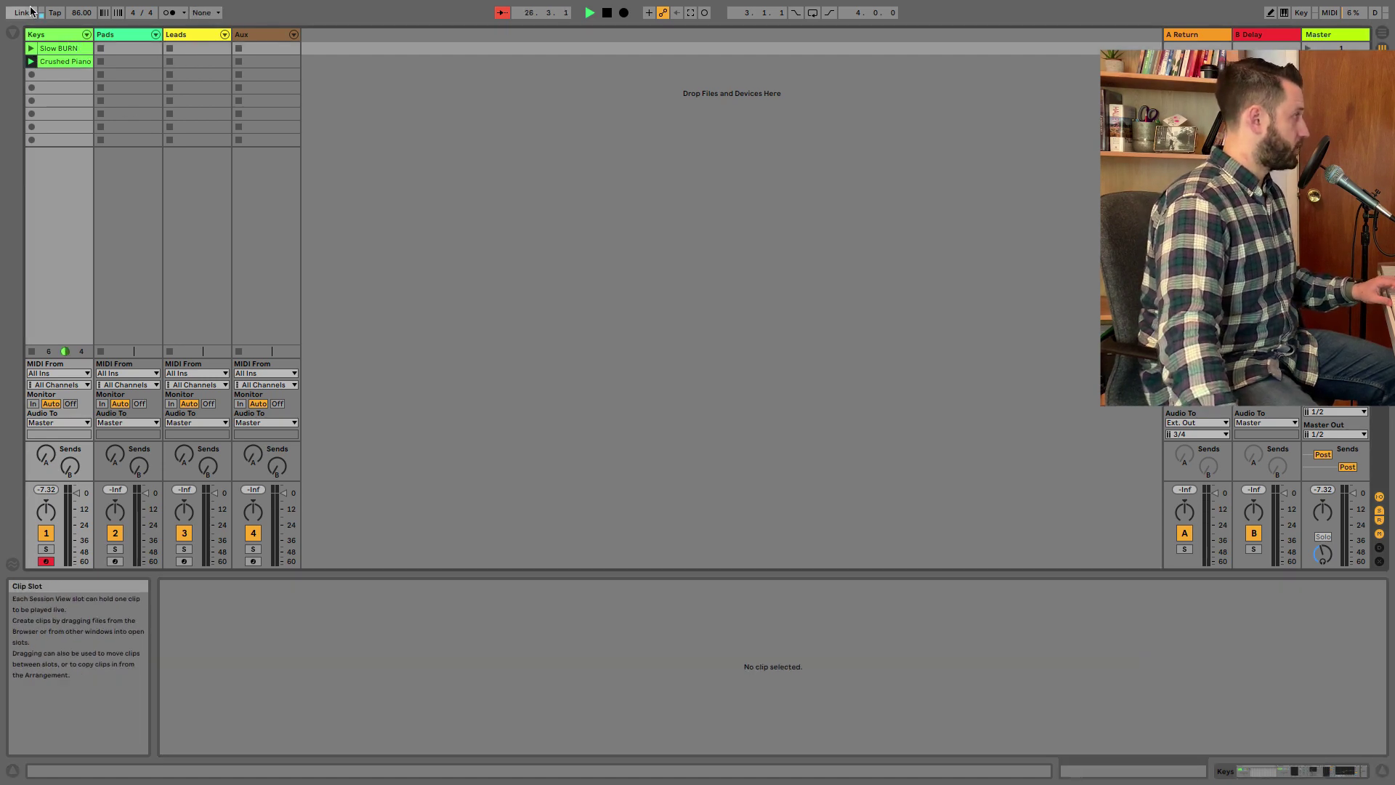
Set Slow BURN and Crushed Piano launch quantization to Global, then launch Crushed Piano
click(58, 48)
shift+click(63, 60)
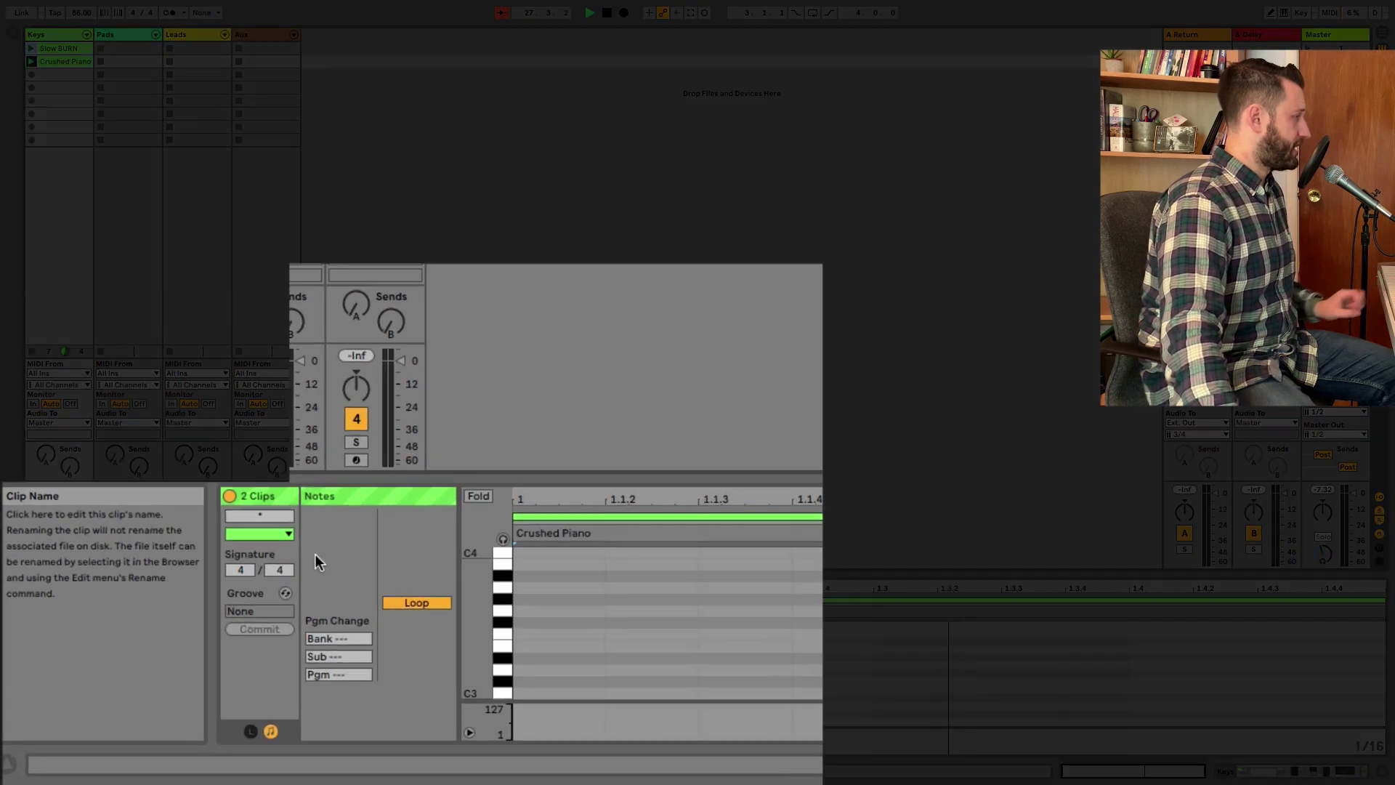
click(251, 730)
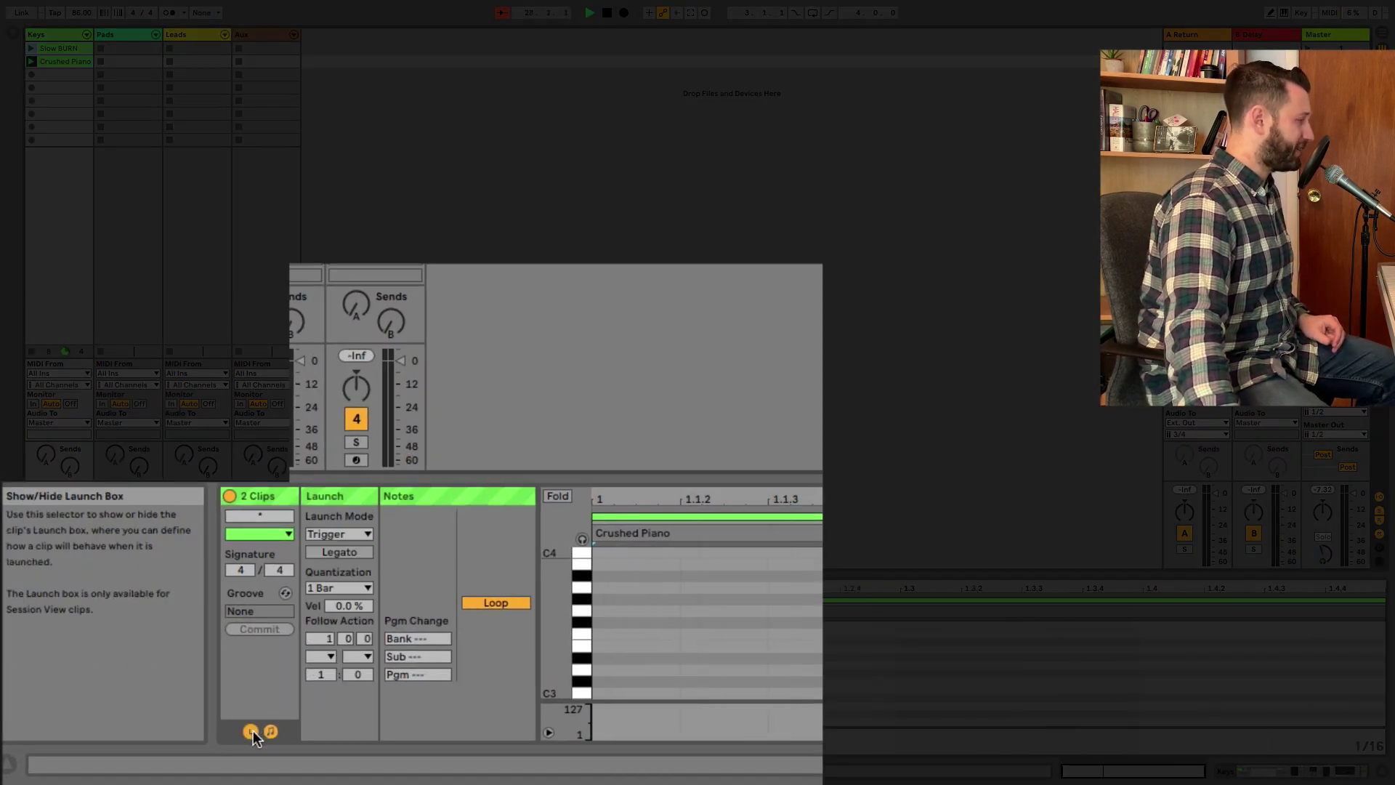
click(357, 588)
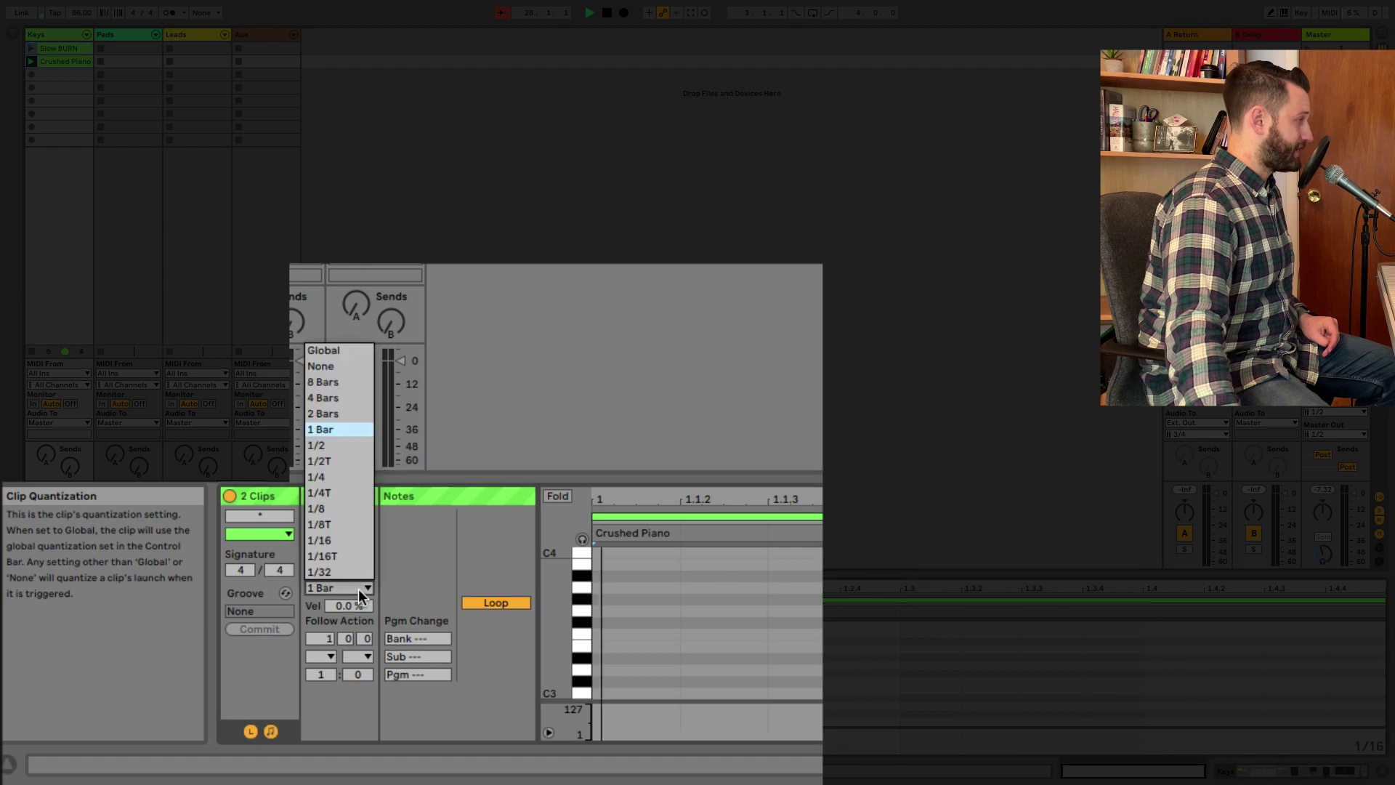
click(344, 352)
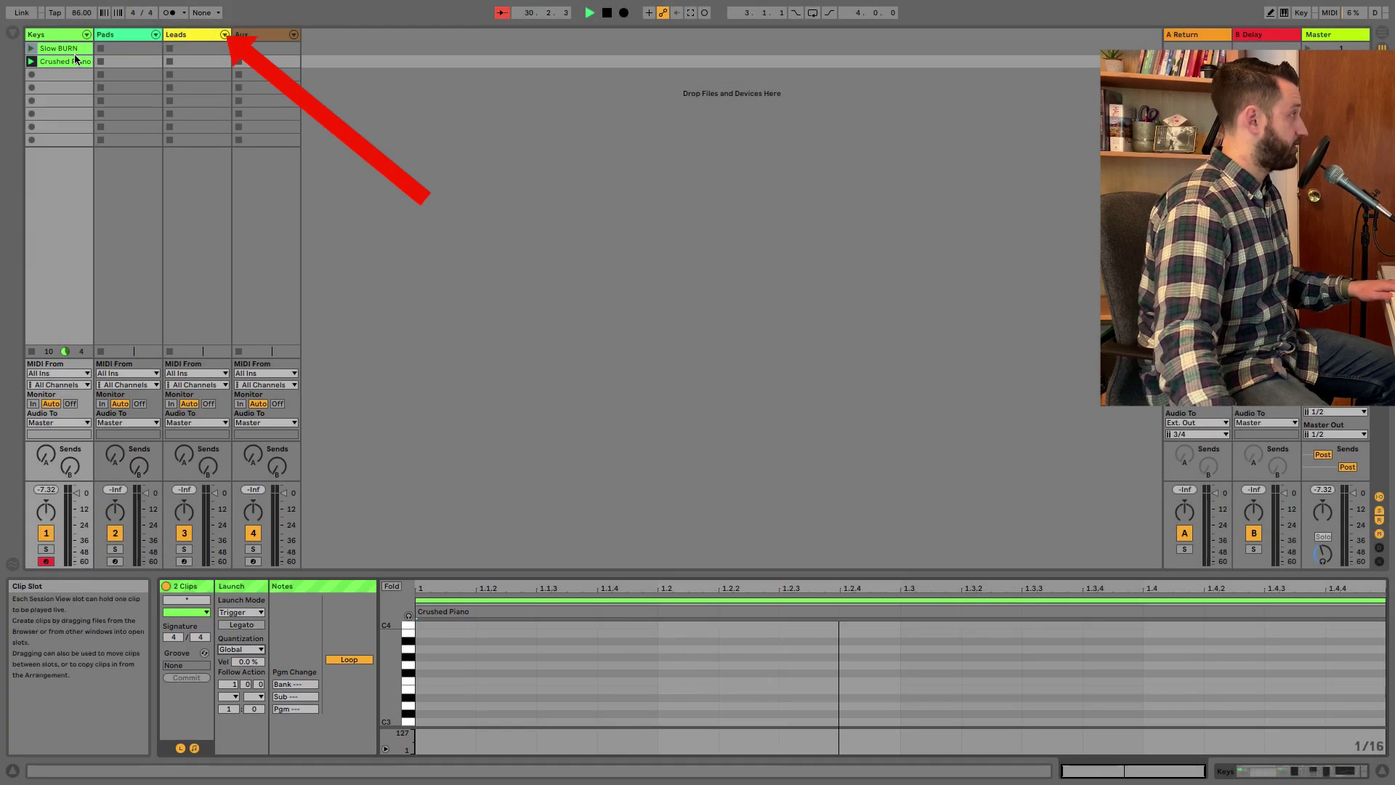
click(32, 61)
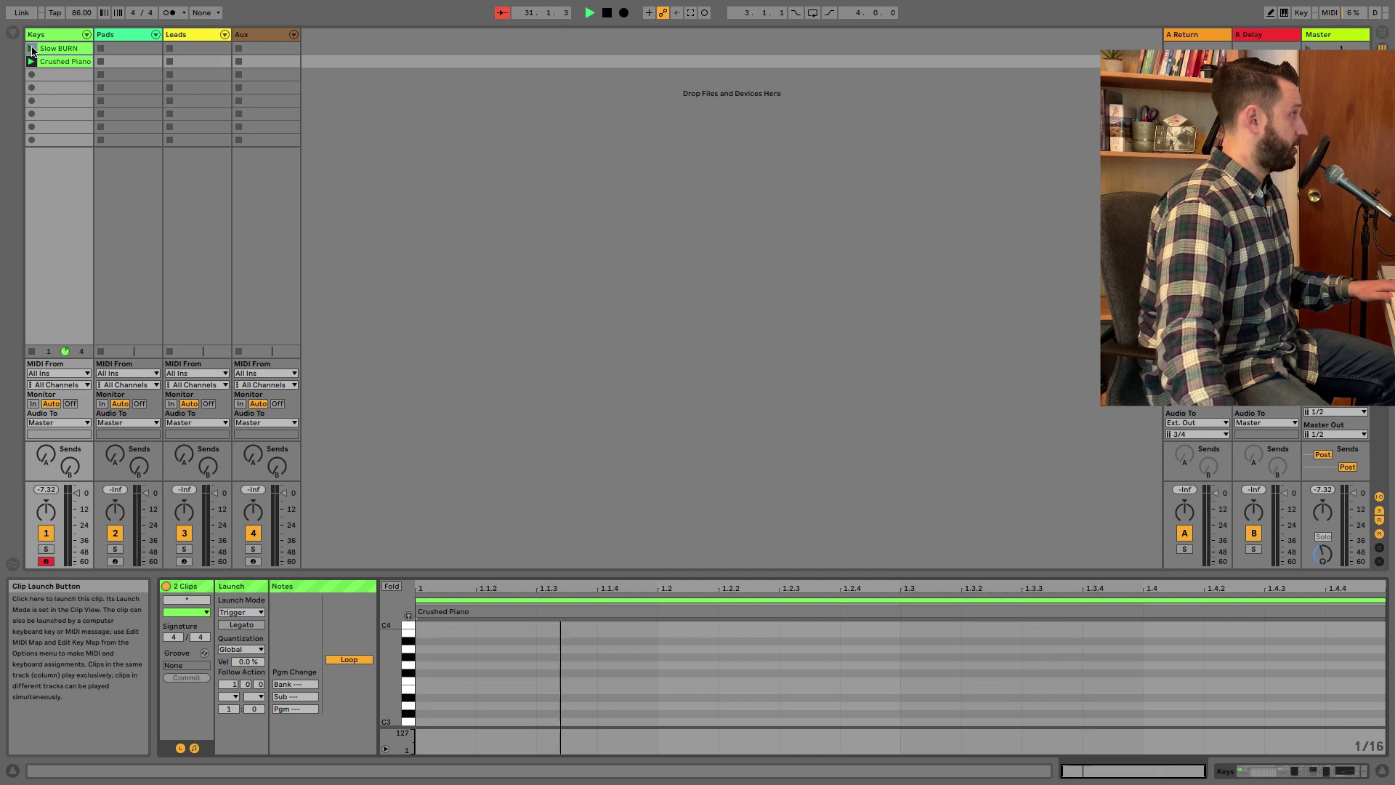
Create the Pad 1 clip in the Pads track's first slot and show its envelopes
click(125, 34)
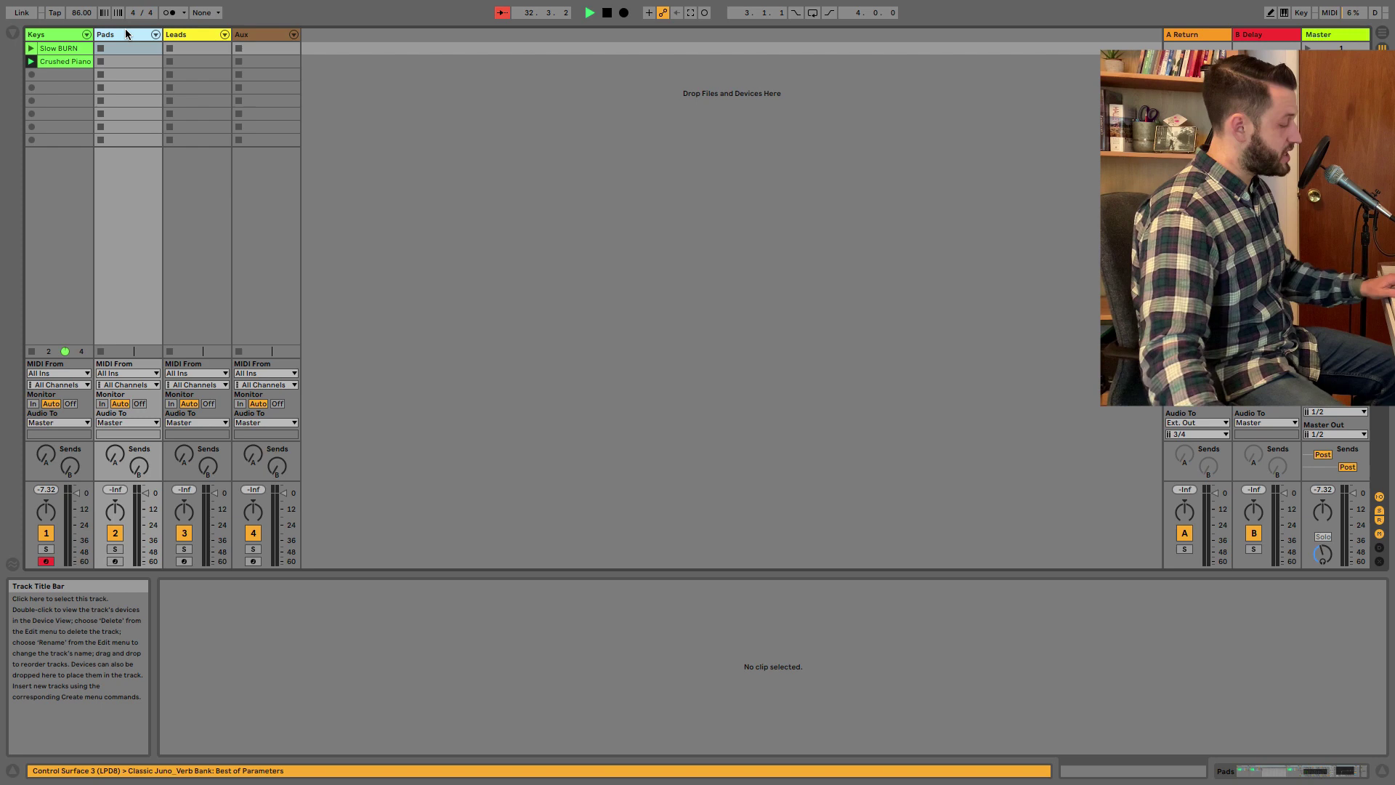
double_click(126, 34)
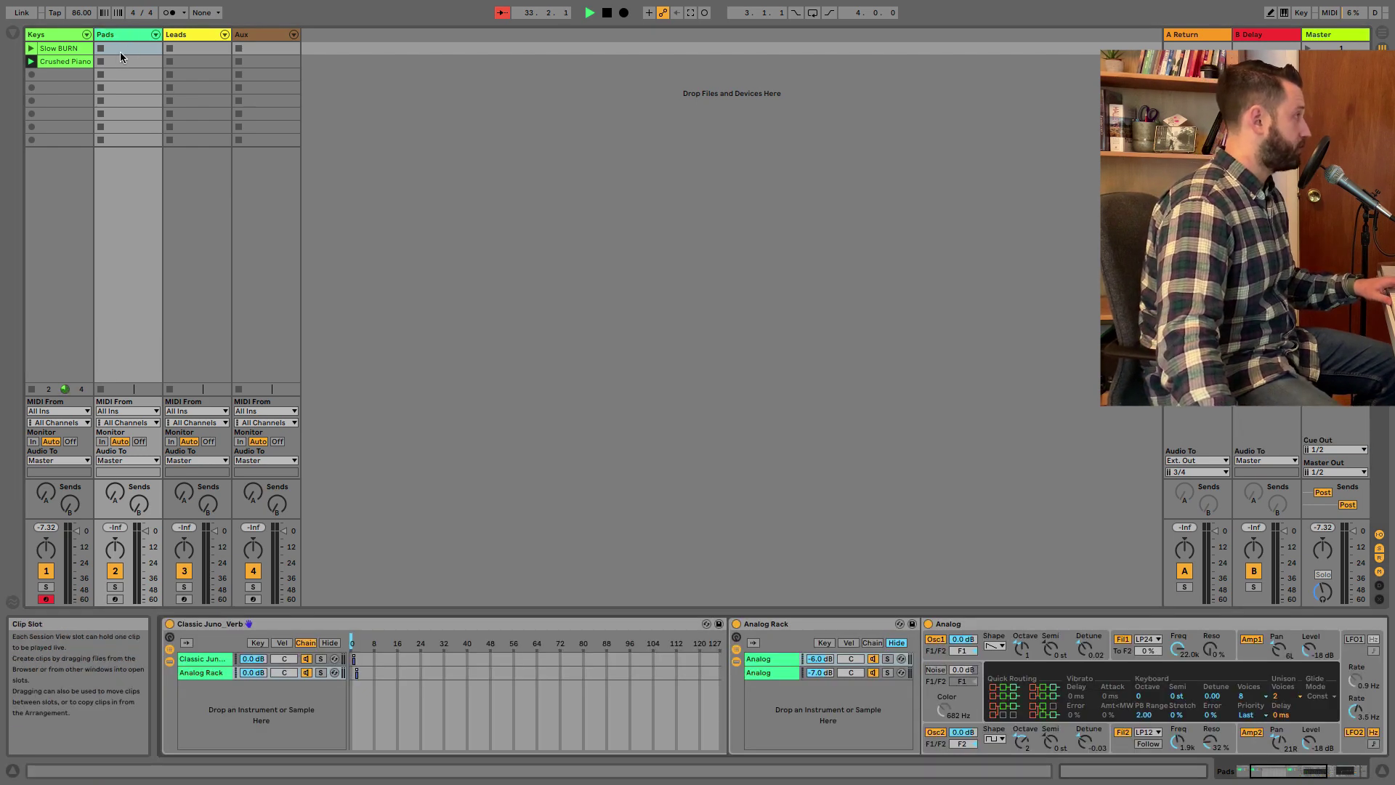
double_click(121, 49)
key(super+r)
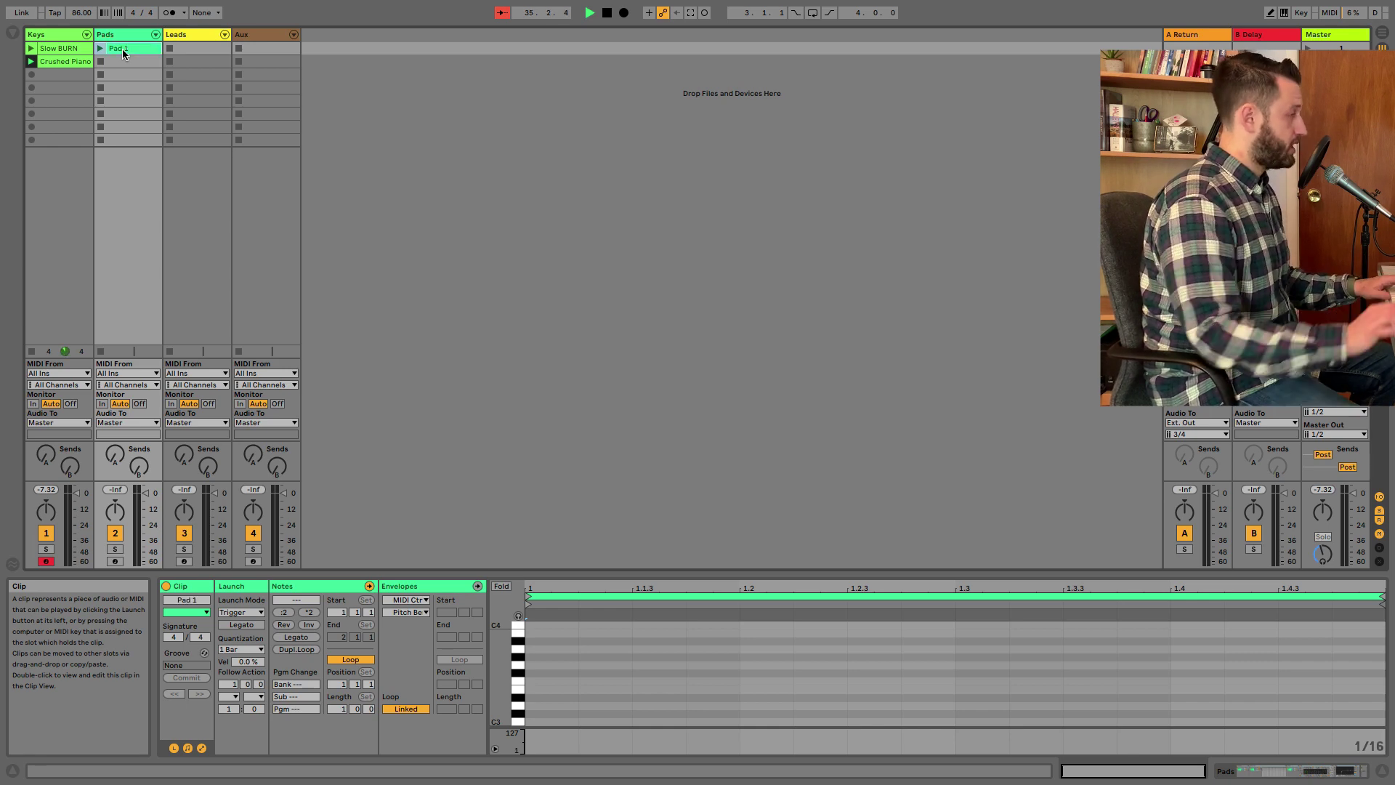
key(shift+Tab)
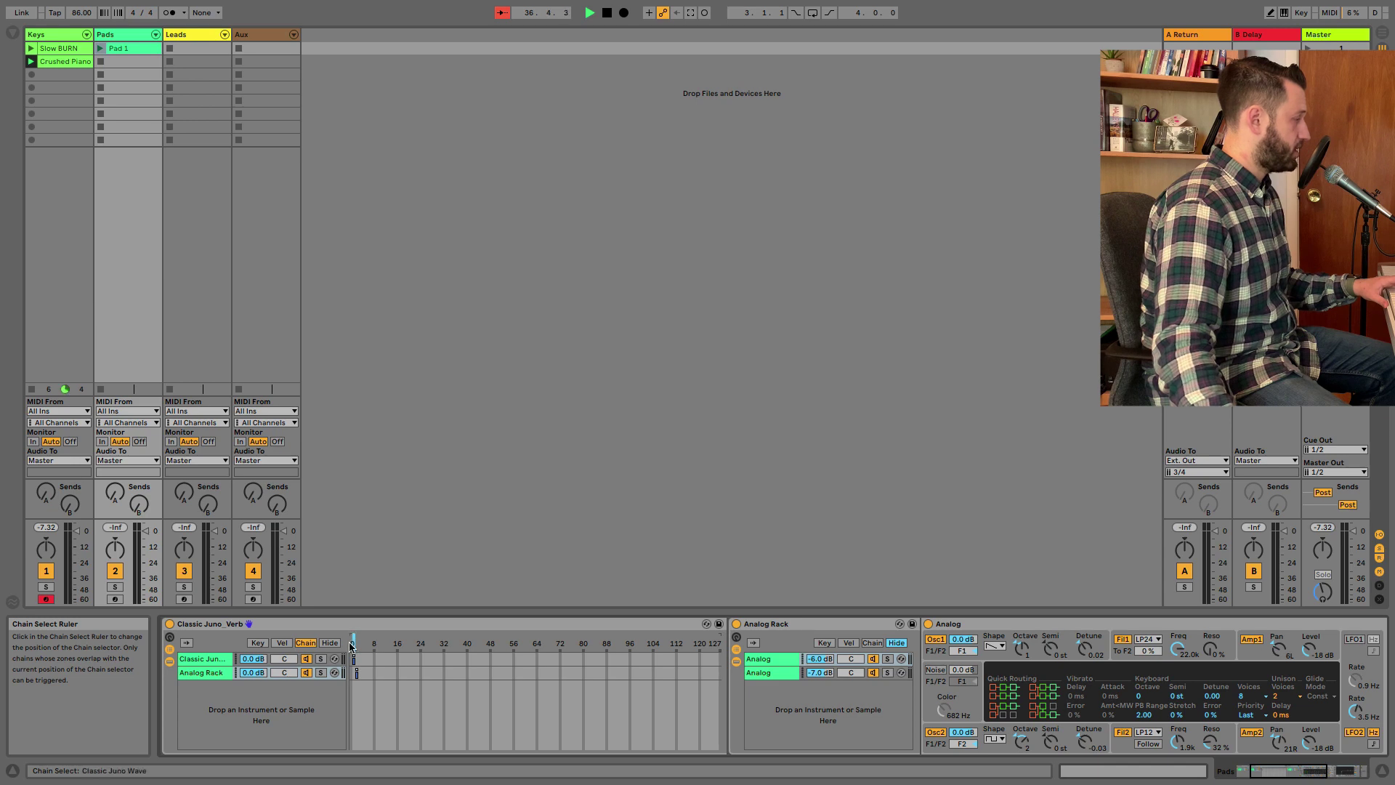
key(shift+Tab)
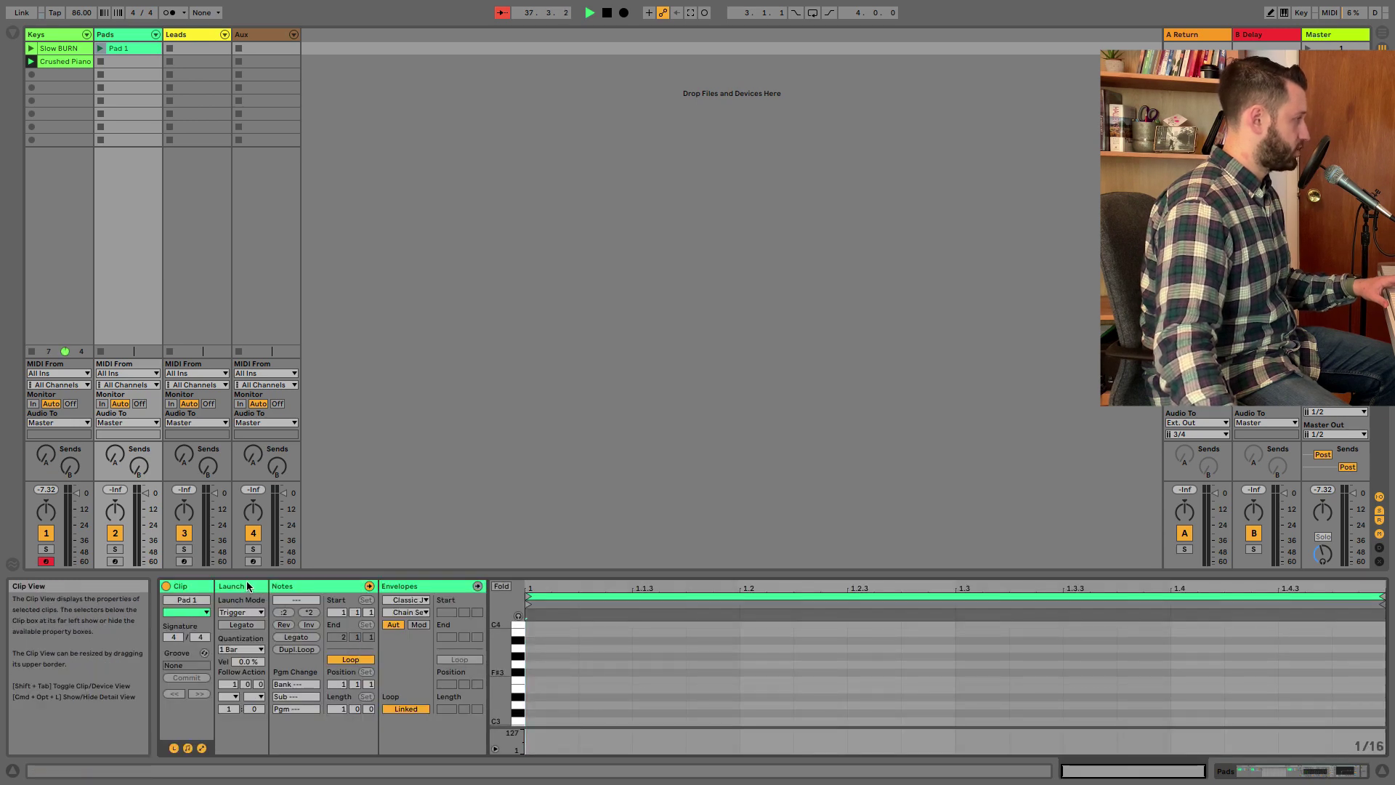
click(401, 590)
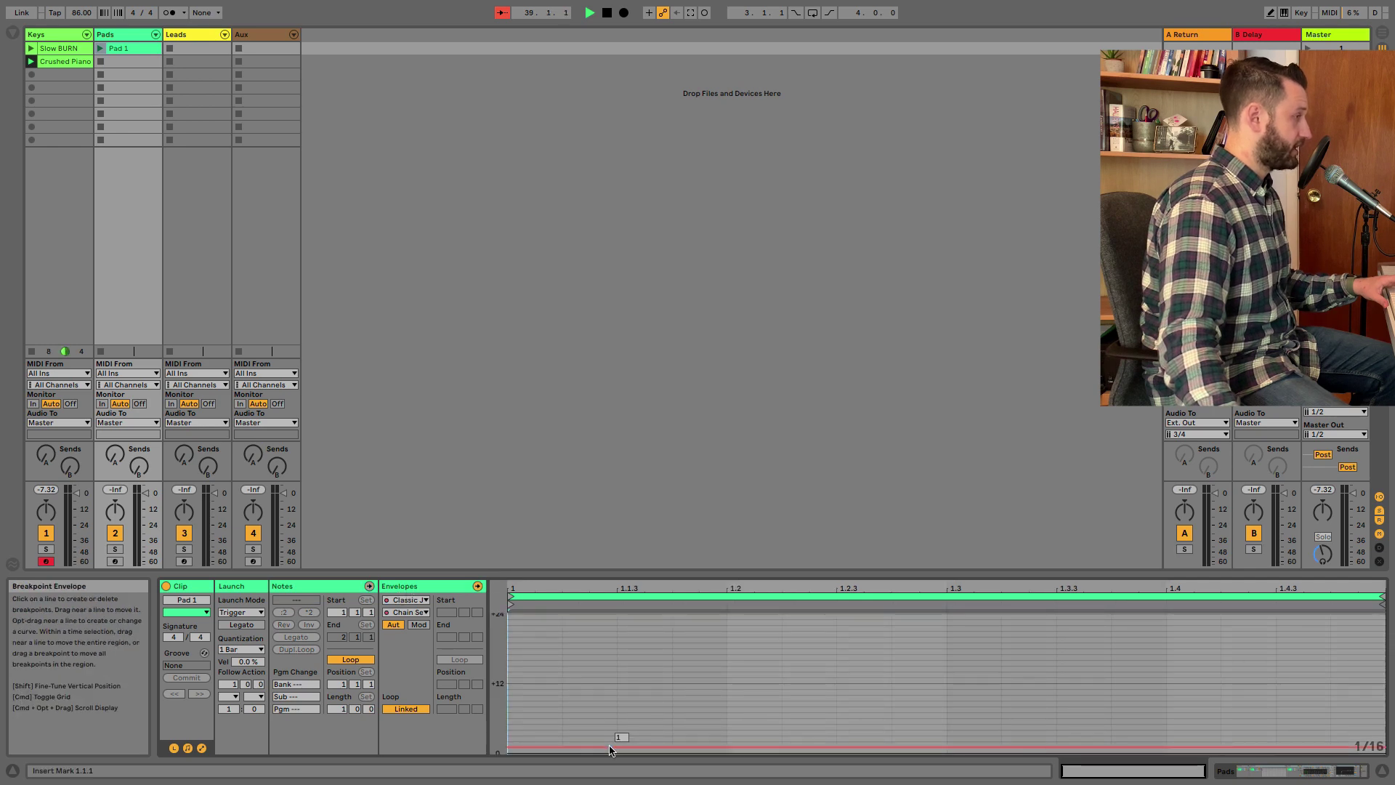
key(shift+Tab)
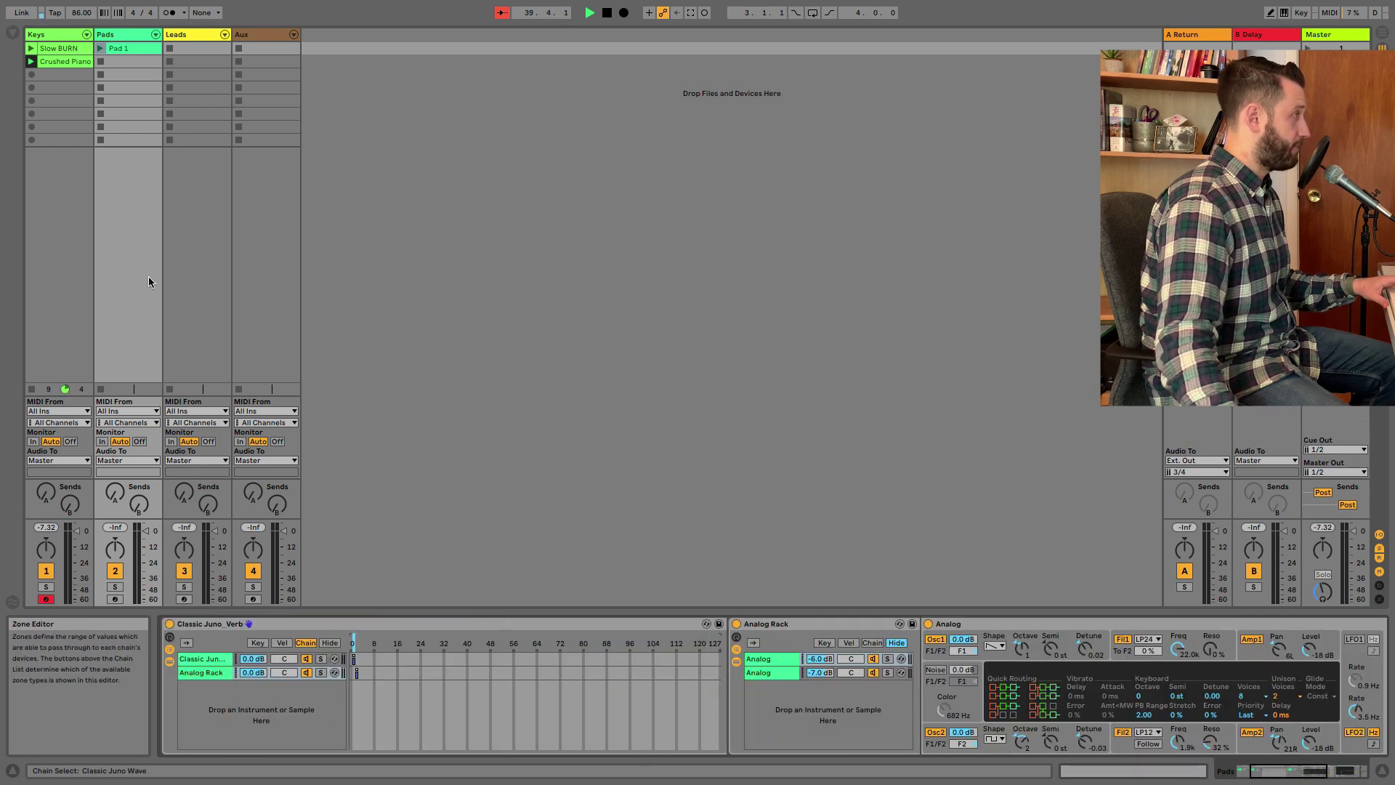
Create a MIDI clip in Pads slot 2 named 'Analog'
double_click(139, 63)
text(Anal)
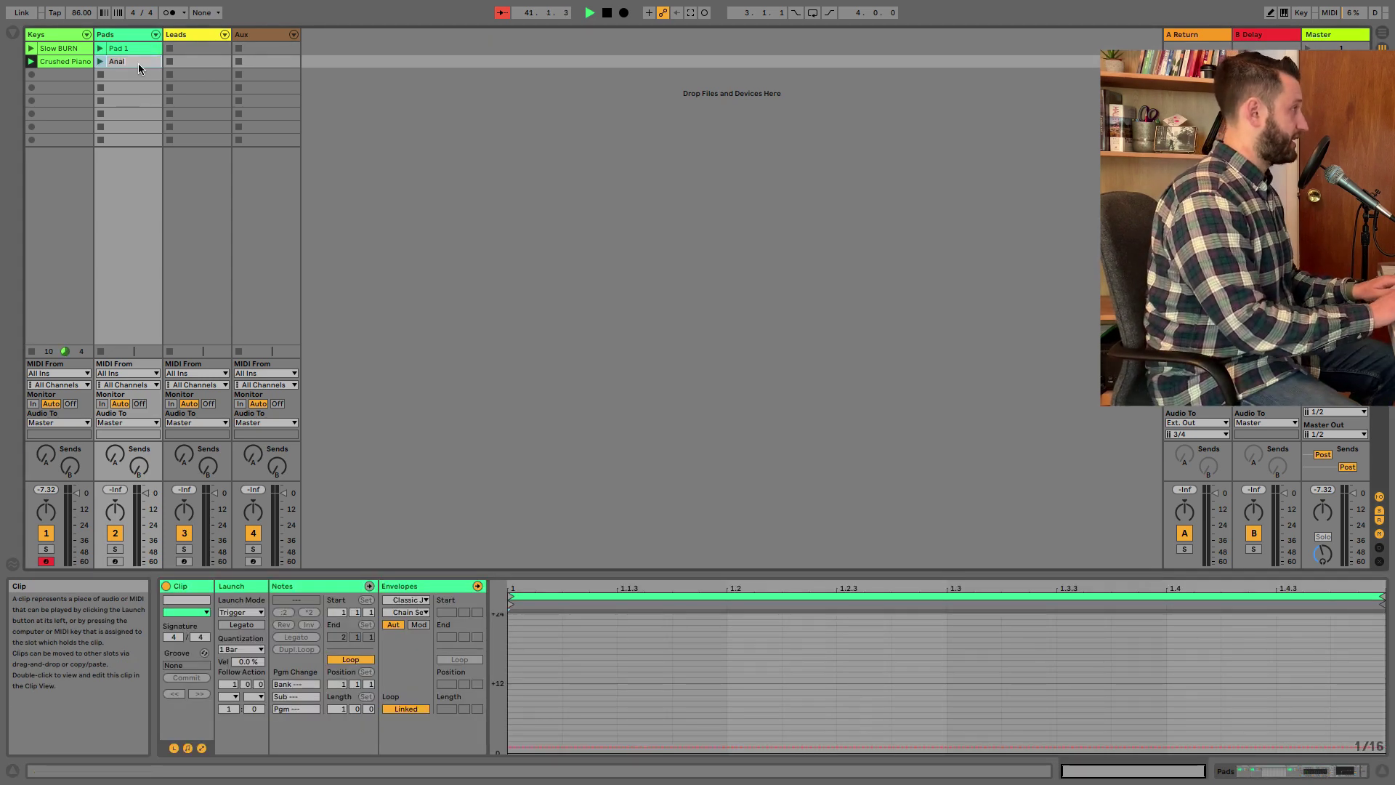
text(og)
key(Return)
key(shift+Tab)
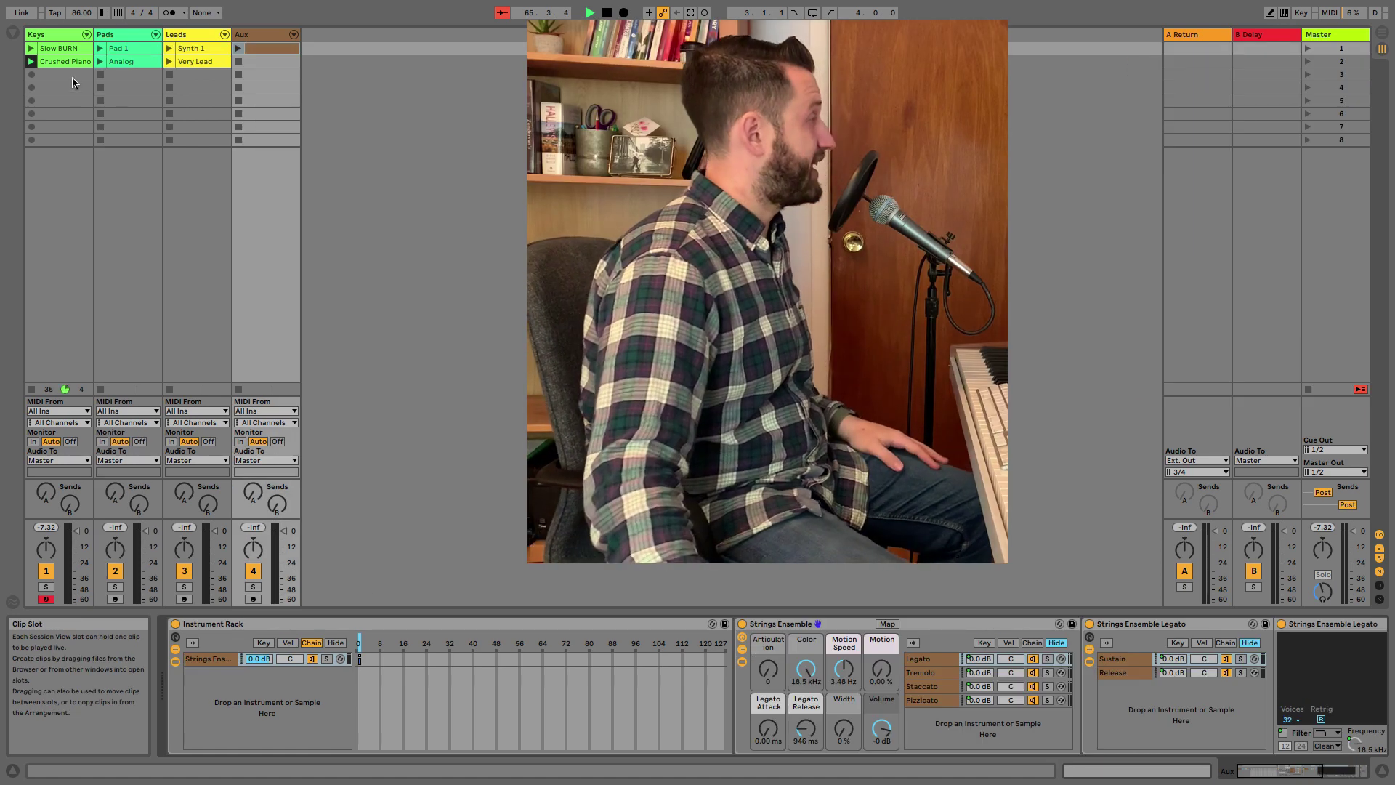
Create clips in row 3 of Keys, Pads, Leads and Aux, dropping chain-select envelopes to 0
double_click(73, 75)
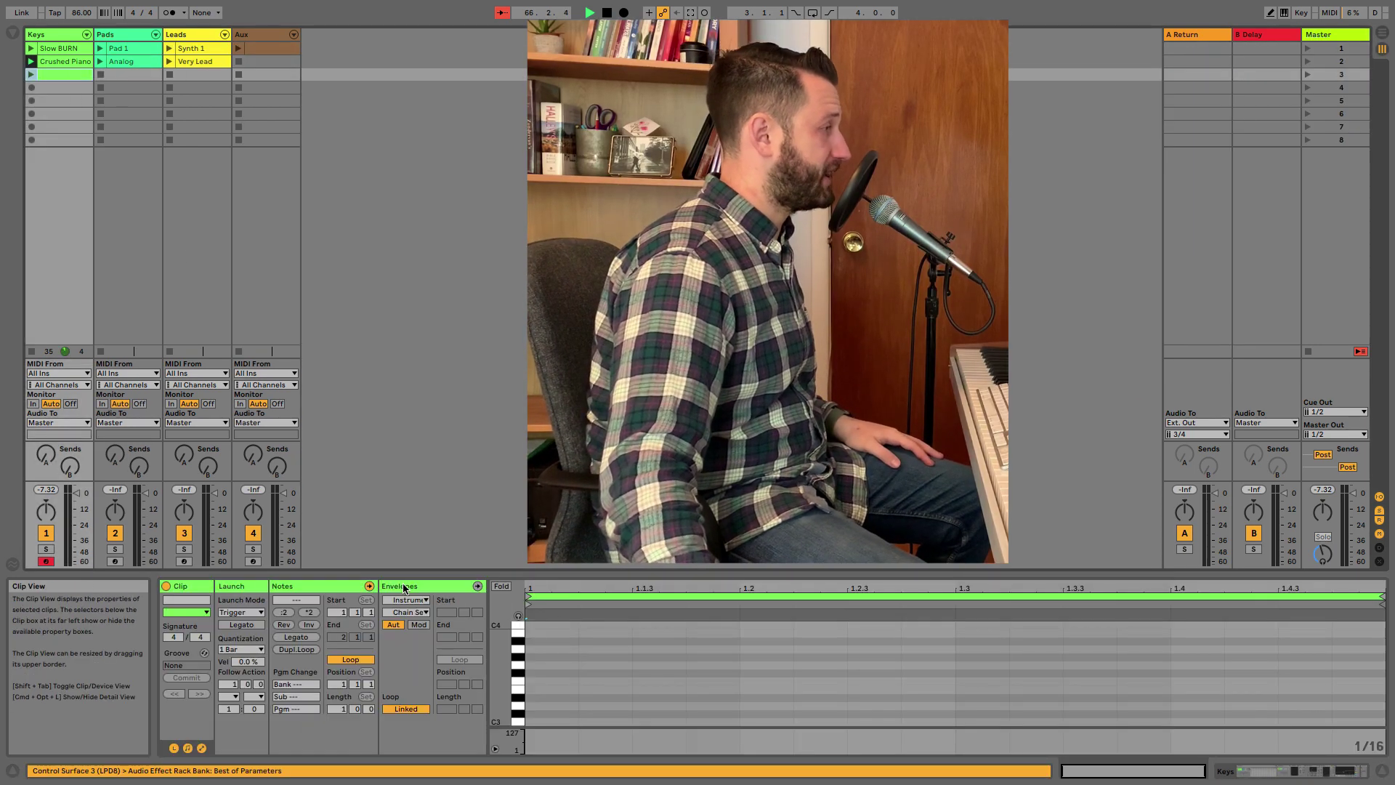
click(405, 588)
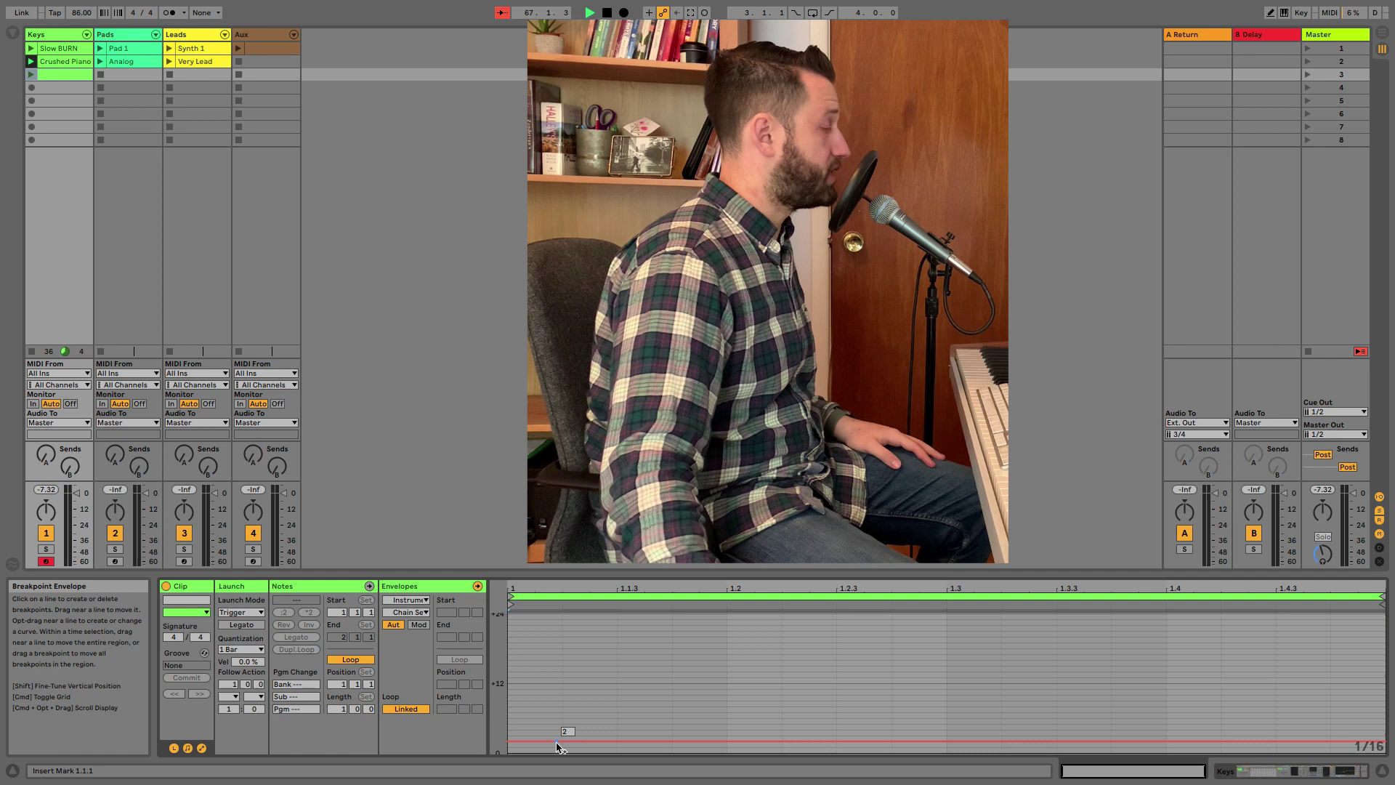
drag(557, 744, 557, 753)
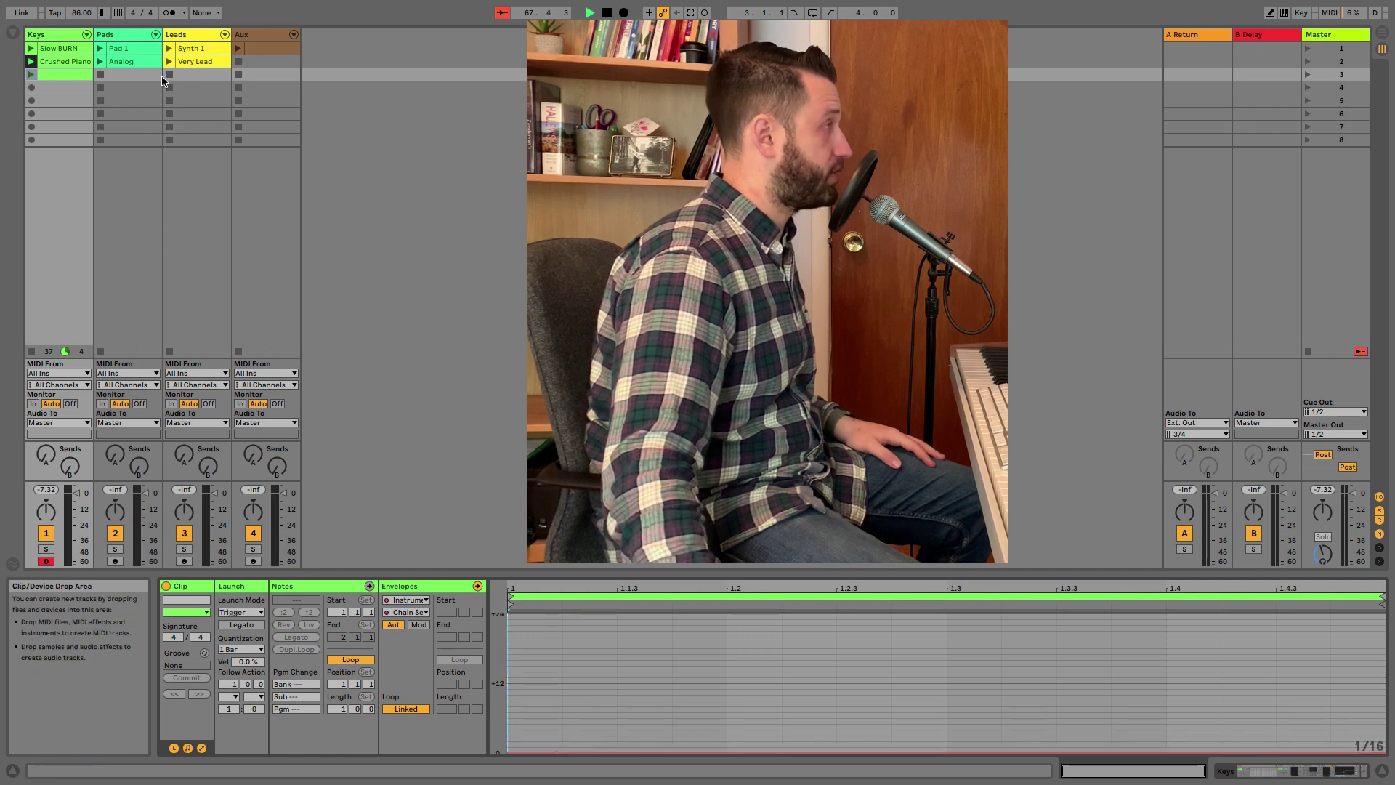
double_click(131, 75)
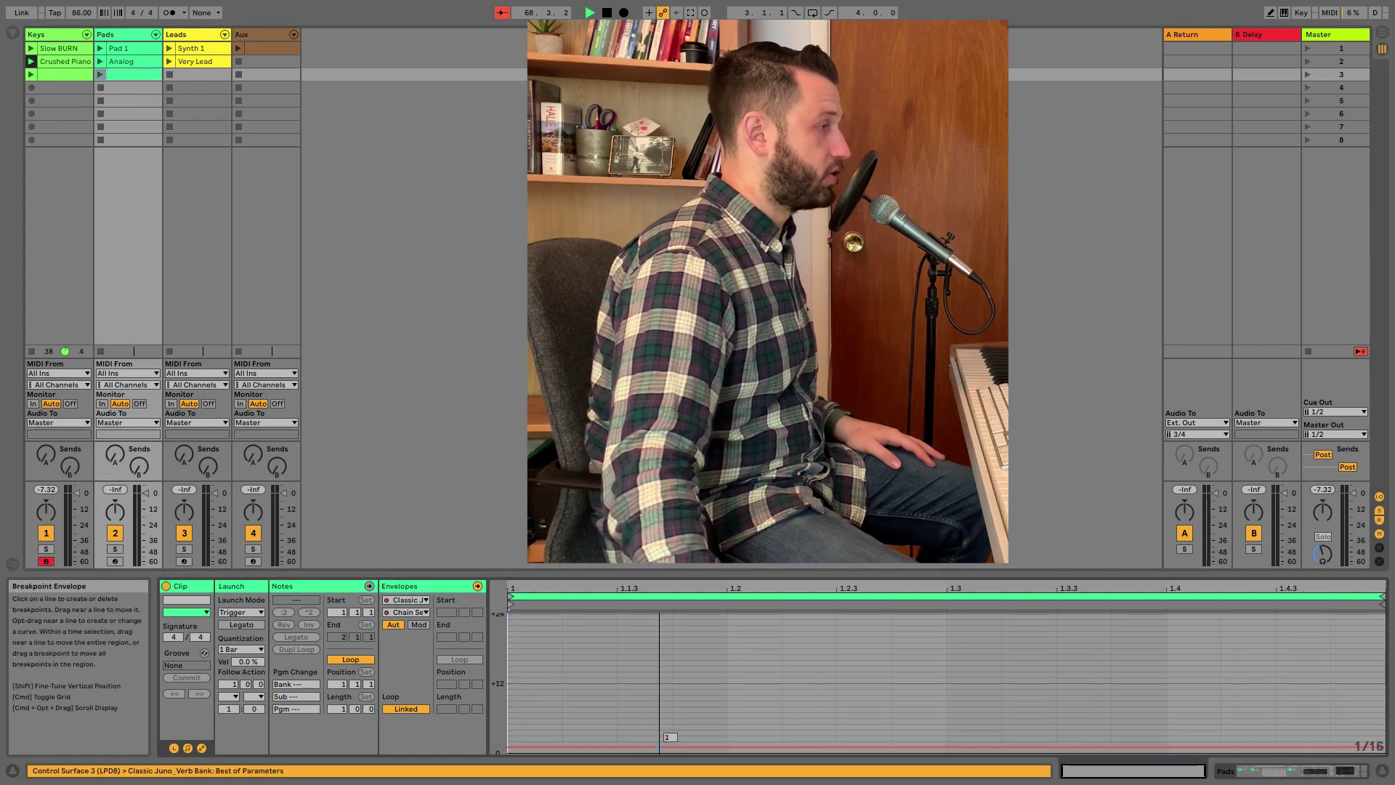
double_click(198, 75)
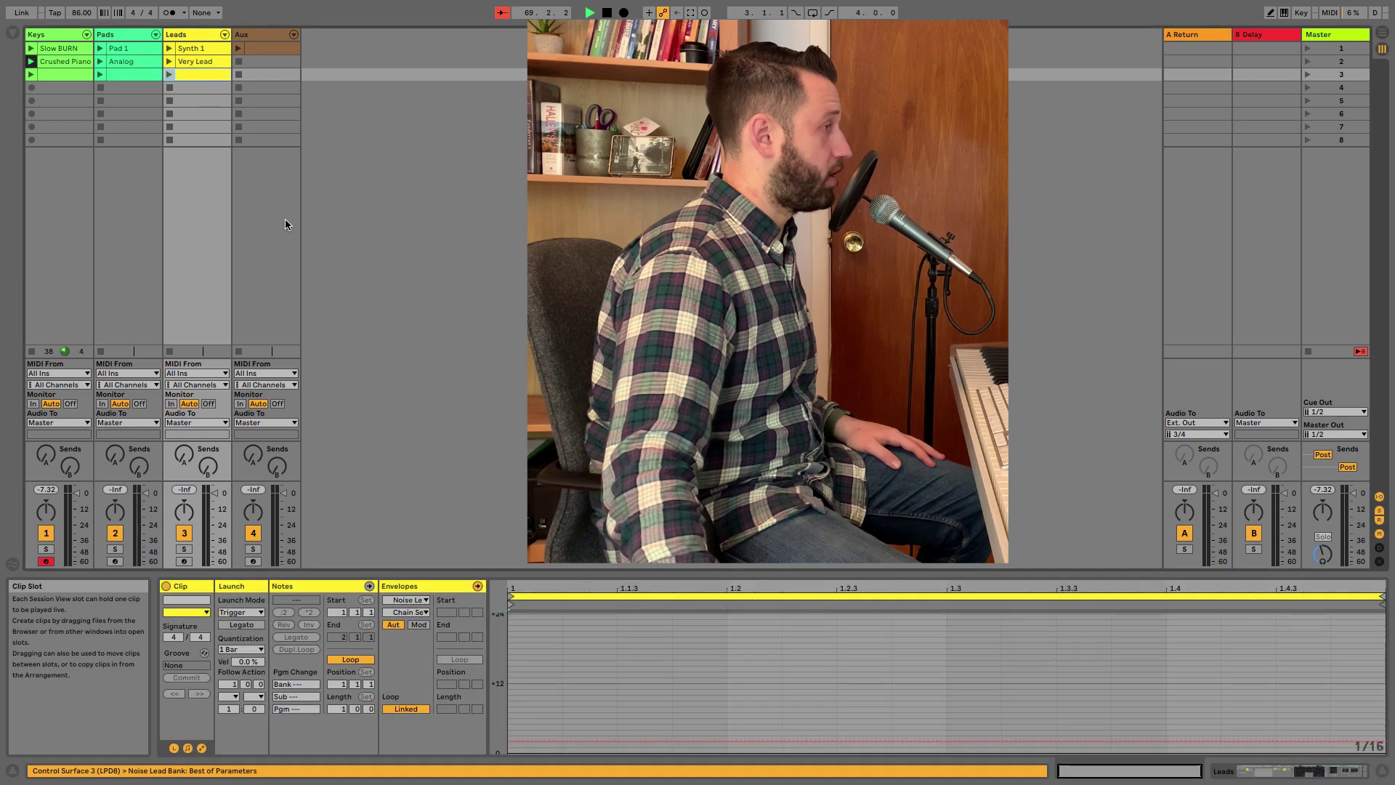
drag(625, 741, 625, 752)
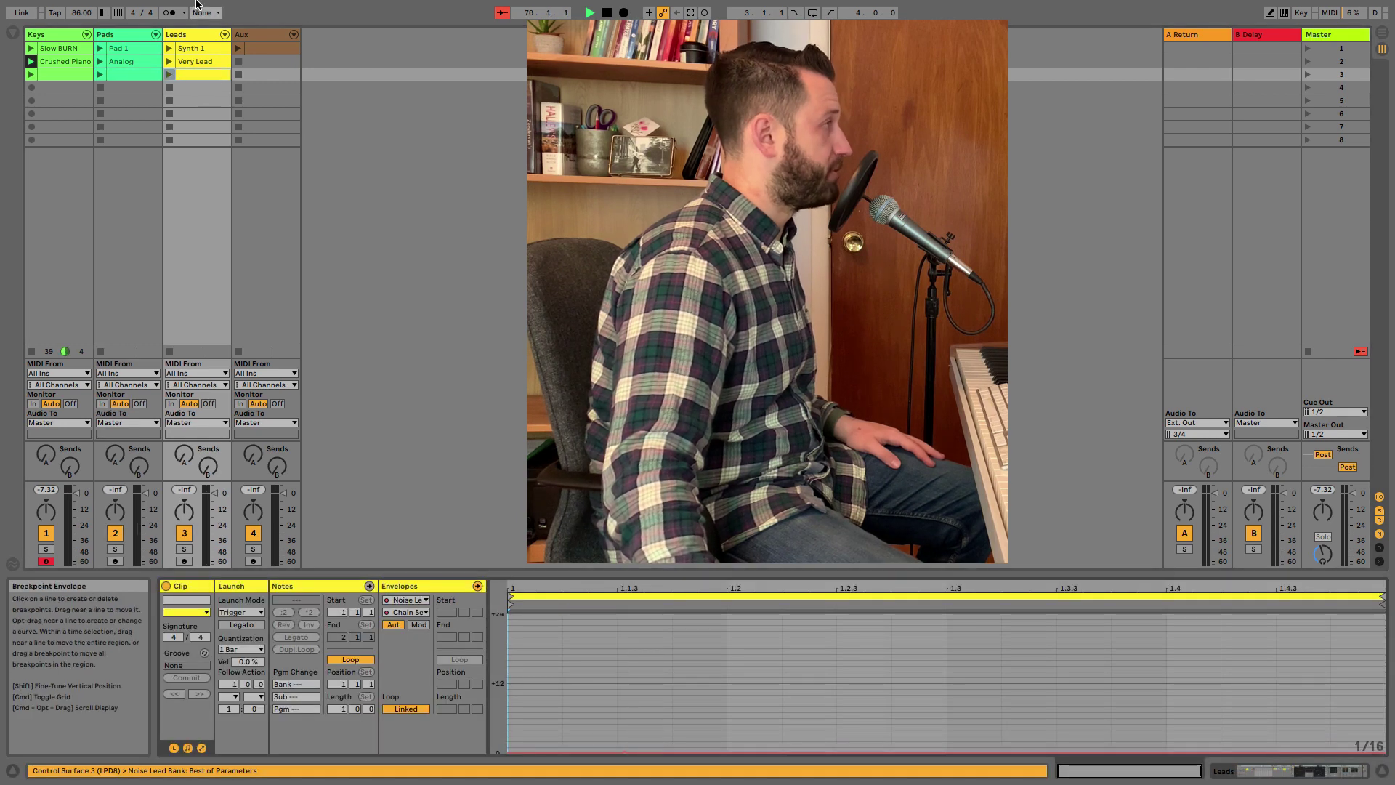
double_click(267, 75)
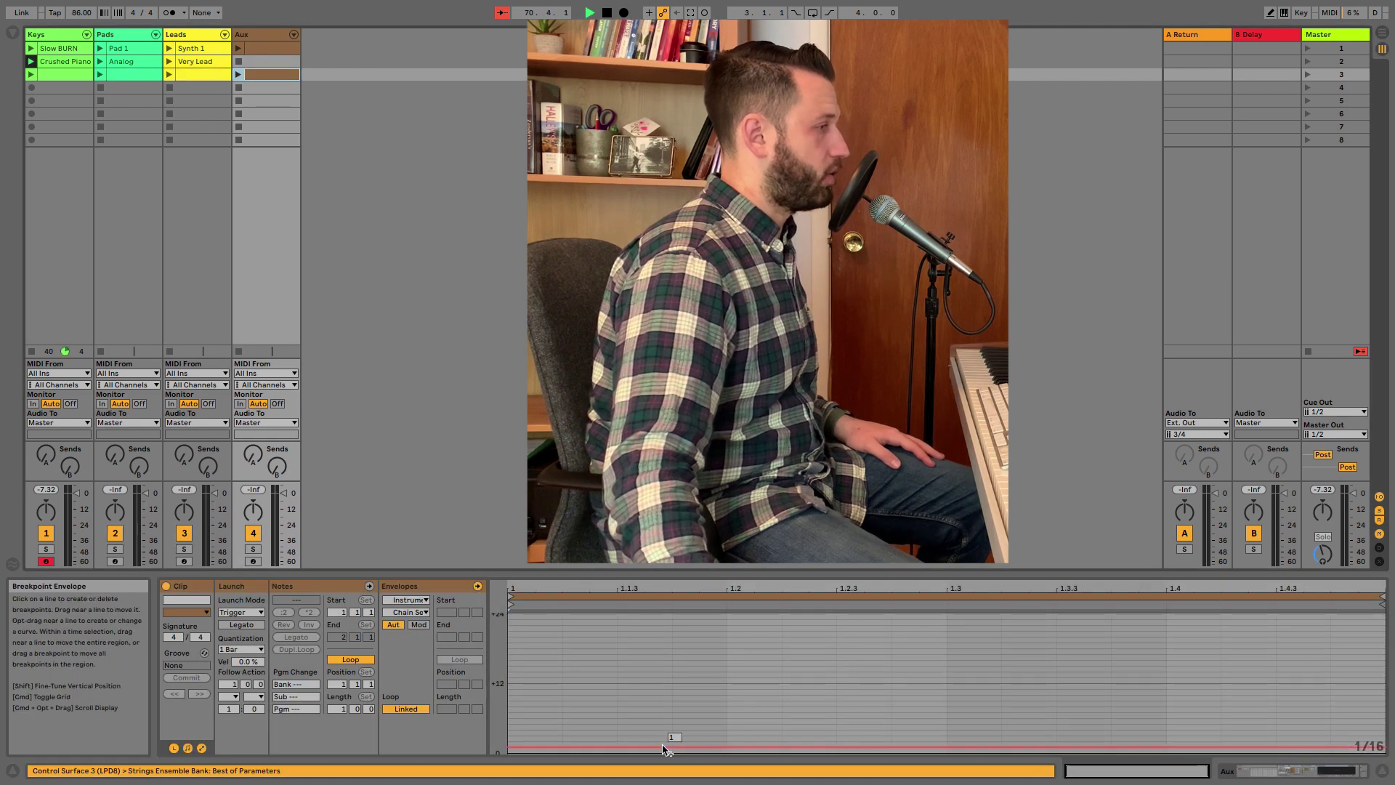
Rename all four row-3 clips 'Off'
click(61, 78)
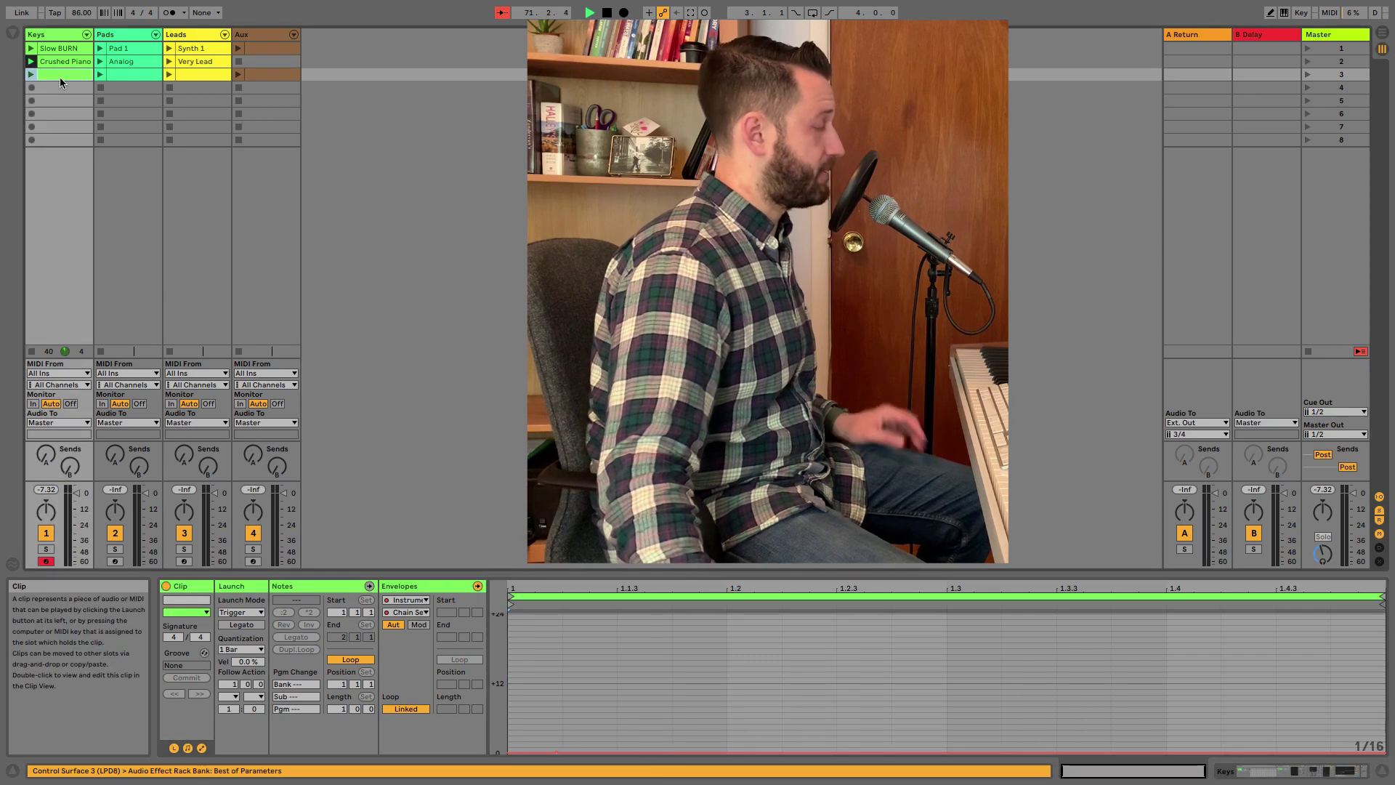
key(ctrl+r)
text(Off)
key(Tab)
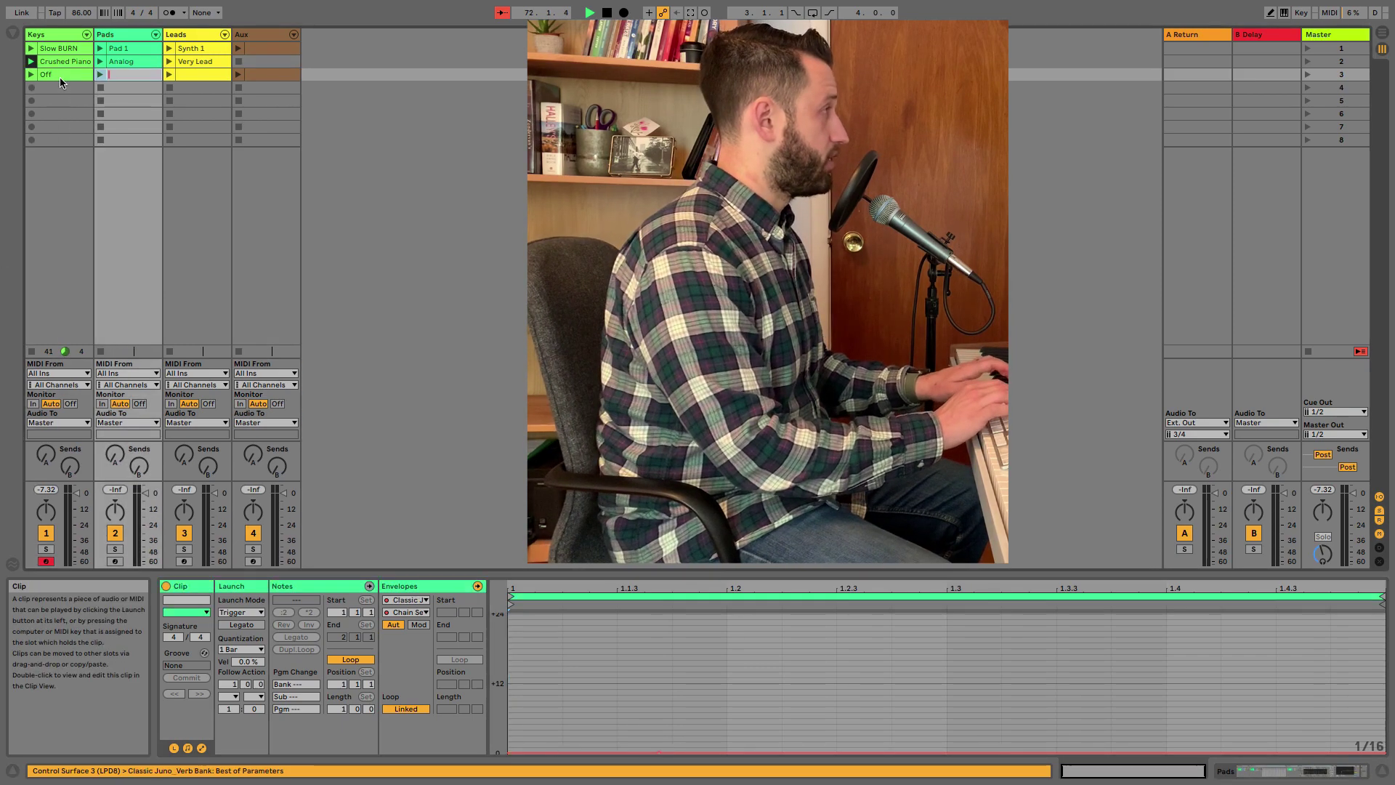
text(Off)
key(Tab)
text(Off)
key(Tab)
text(Off)
key(Return)
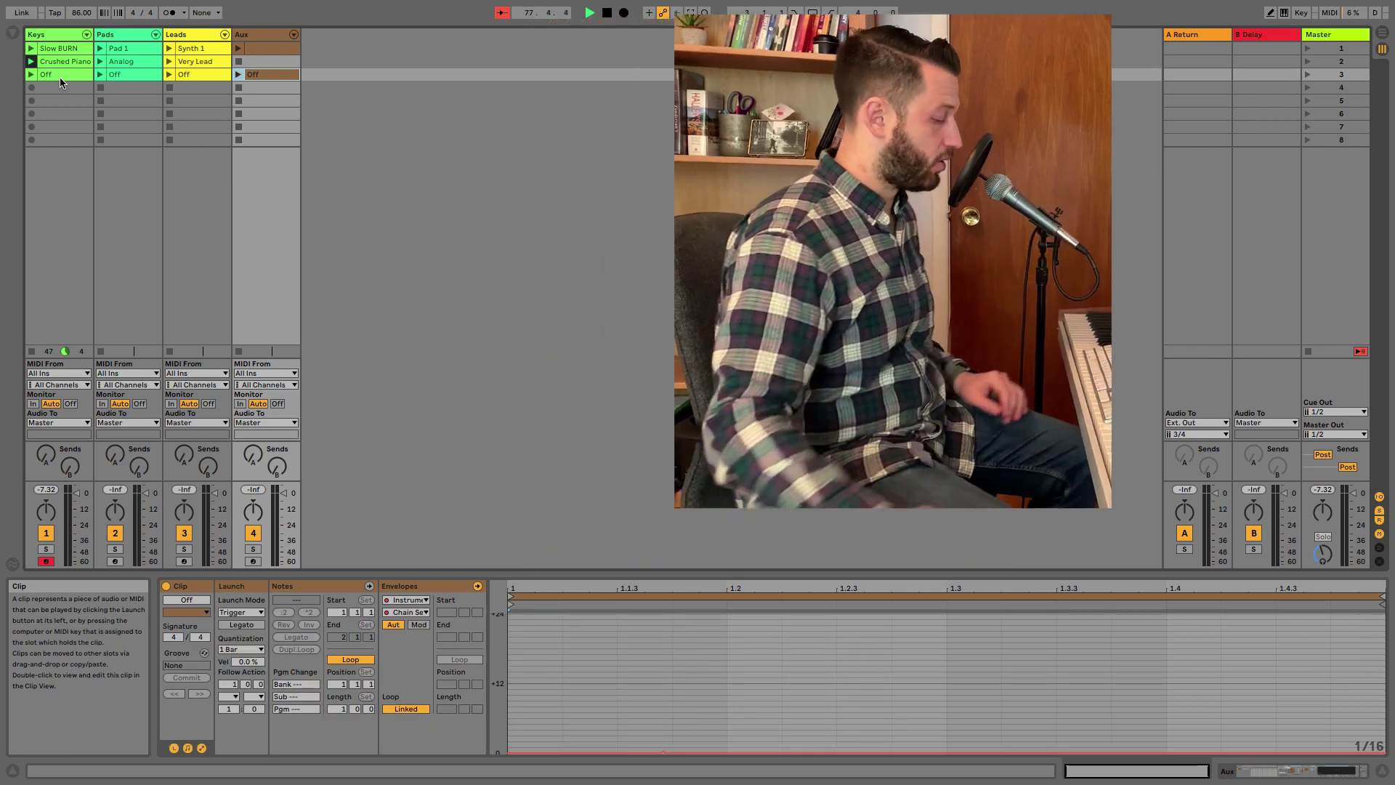
key(super+comma)
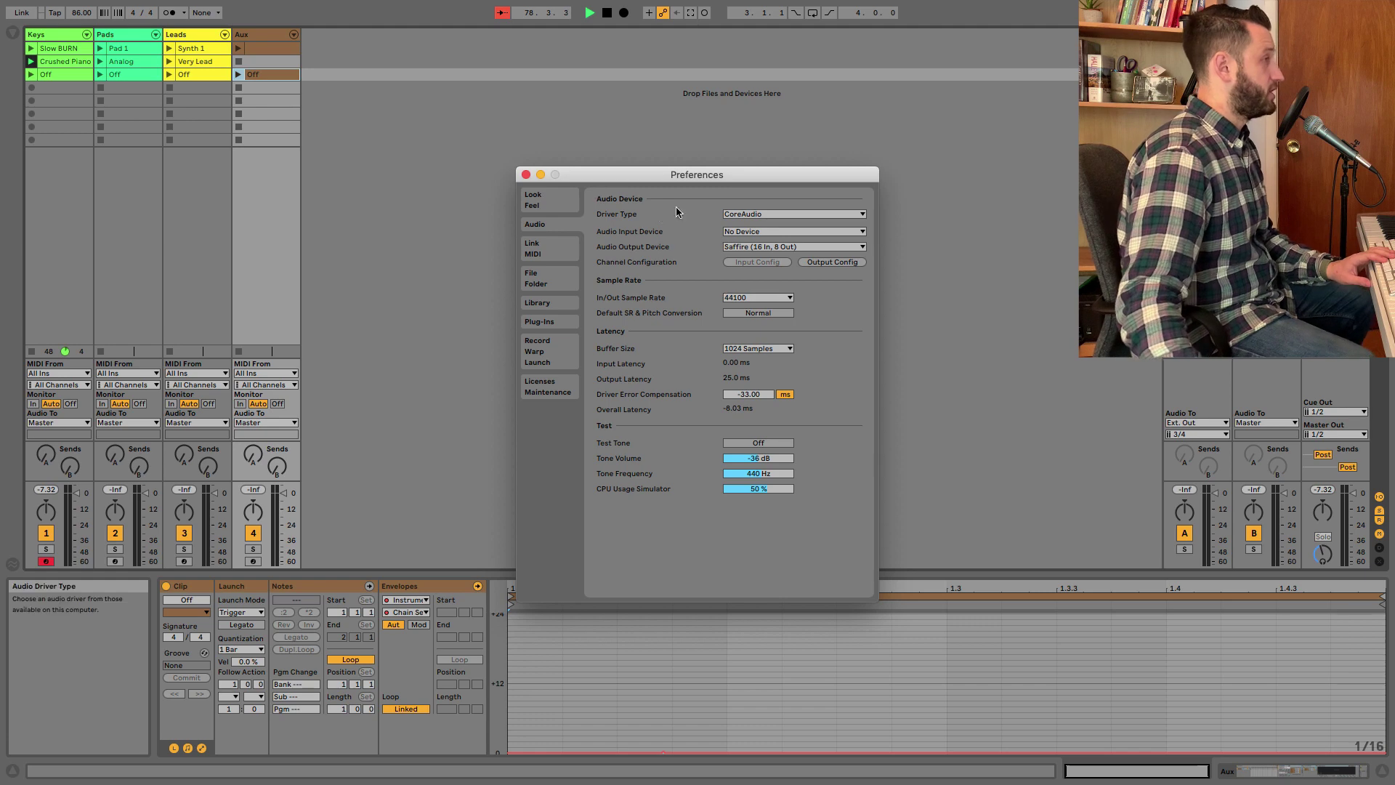
drag(679, 183, 638, 134)
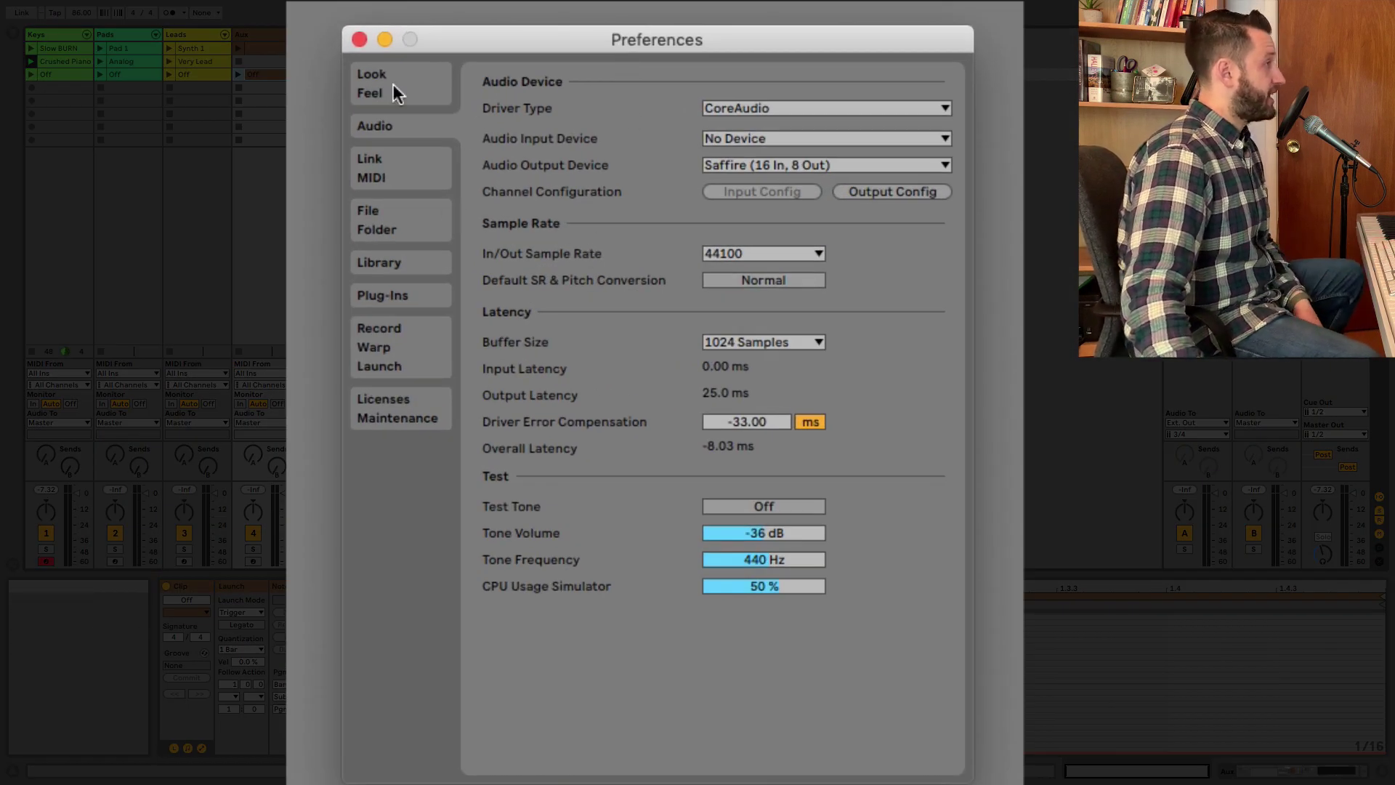
click(387, 82)
click(396, 125)
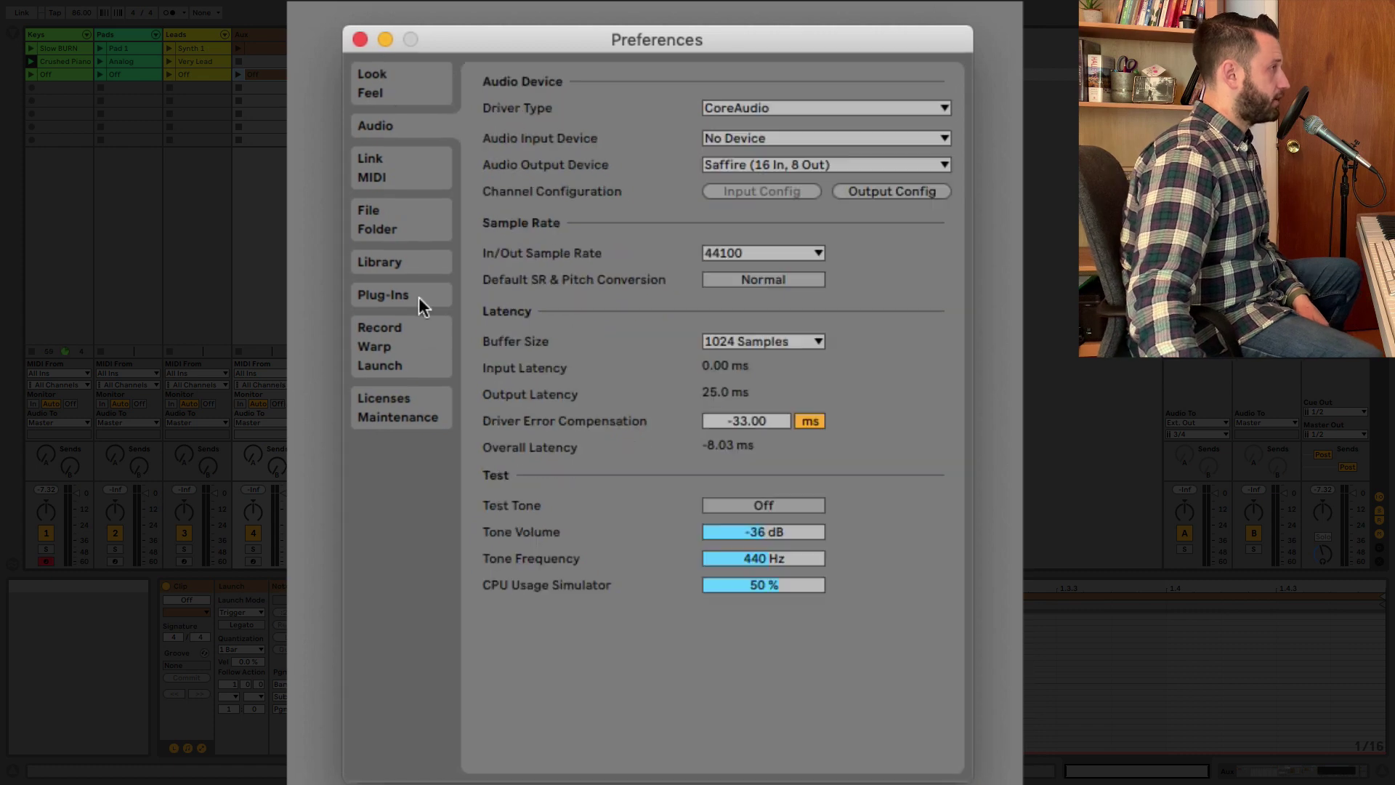
click(389, 356)
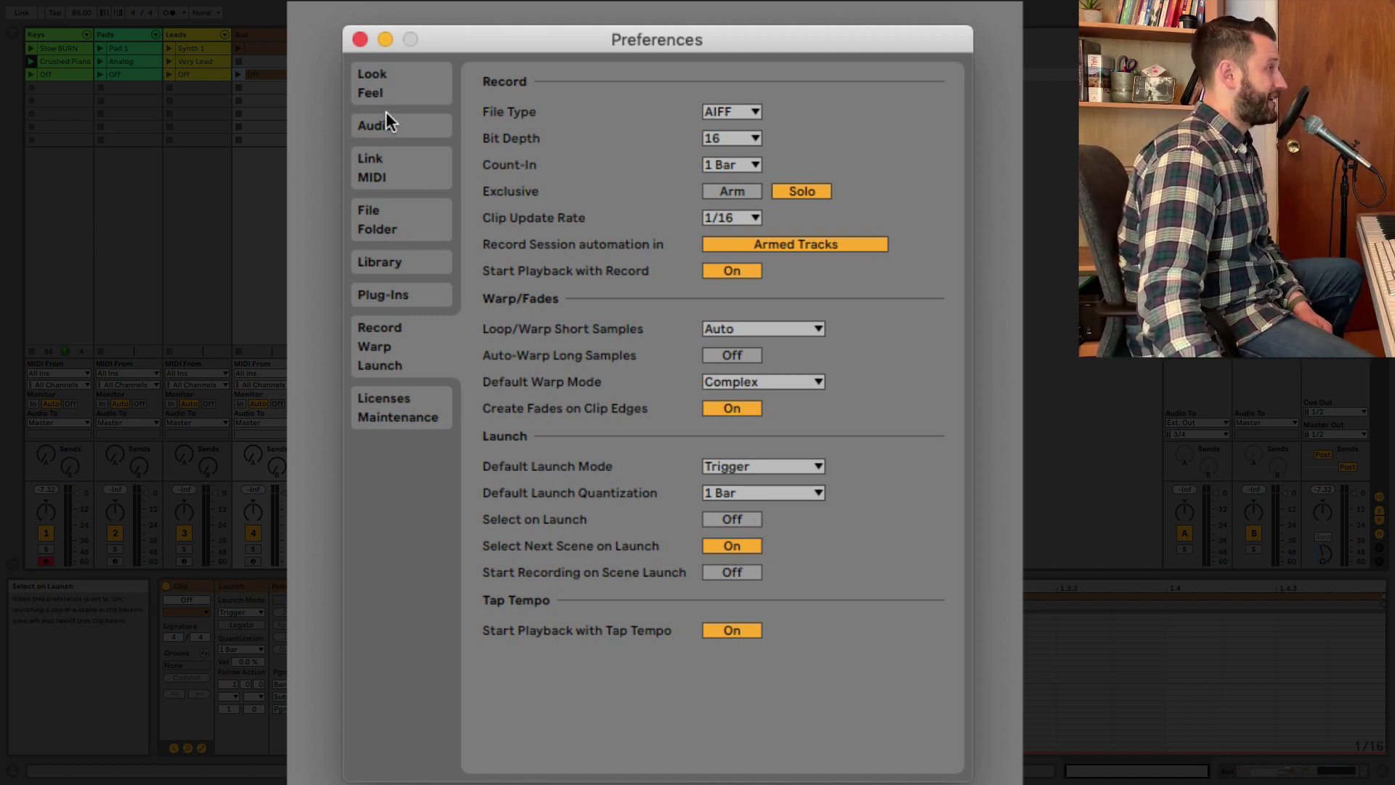
click(359, 42)
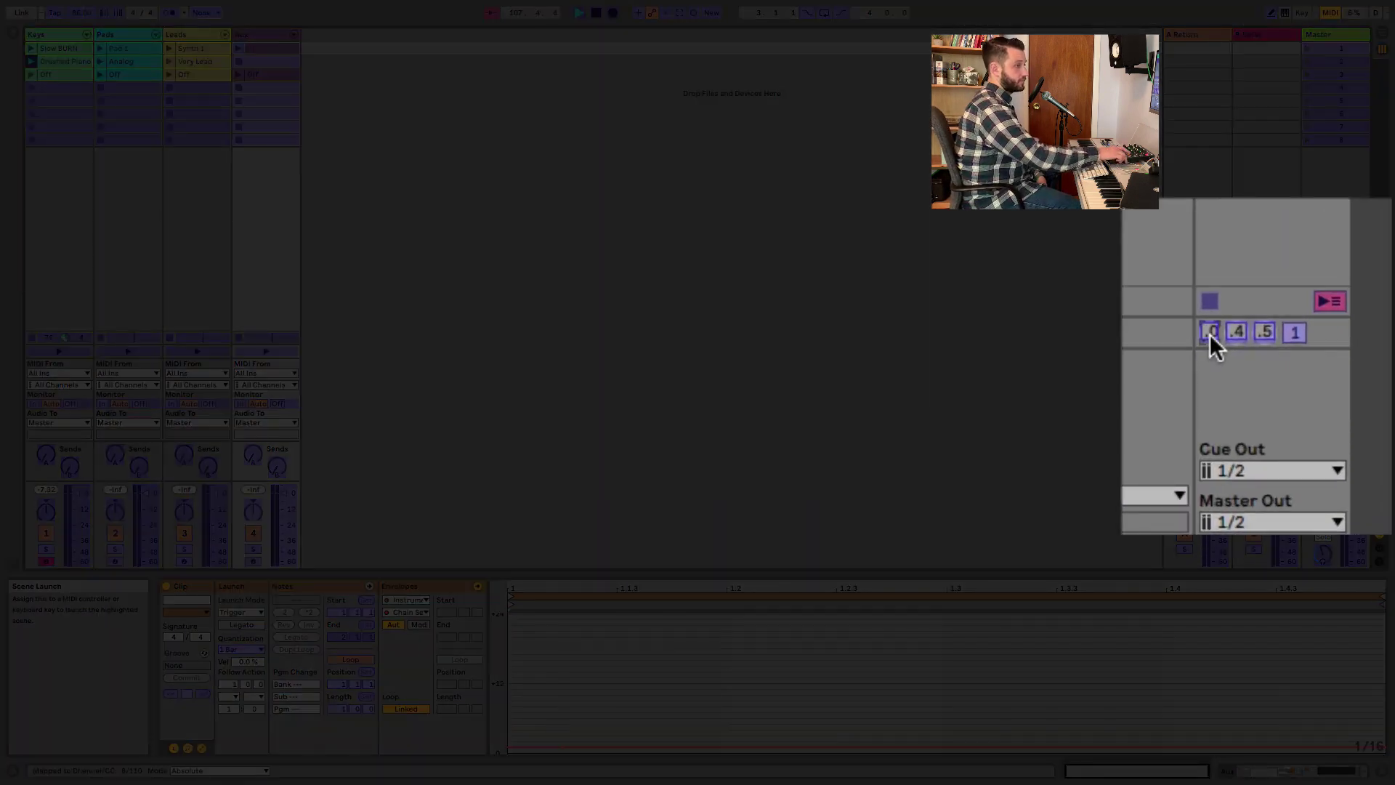
Leave MIDI Map mode with Ctrl+M now that scene launching is mapped to the controller
key(ctrl+m)
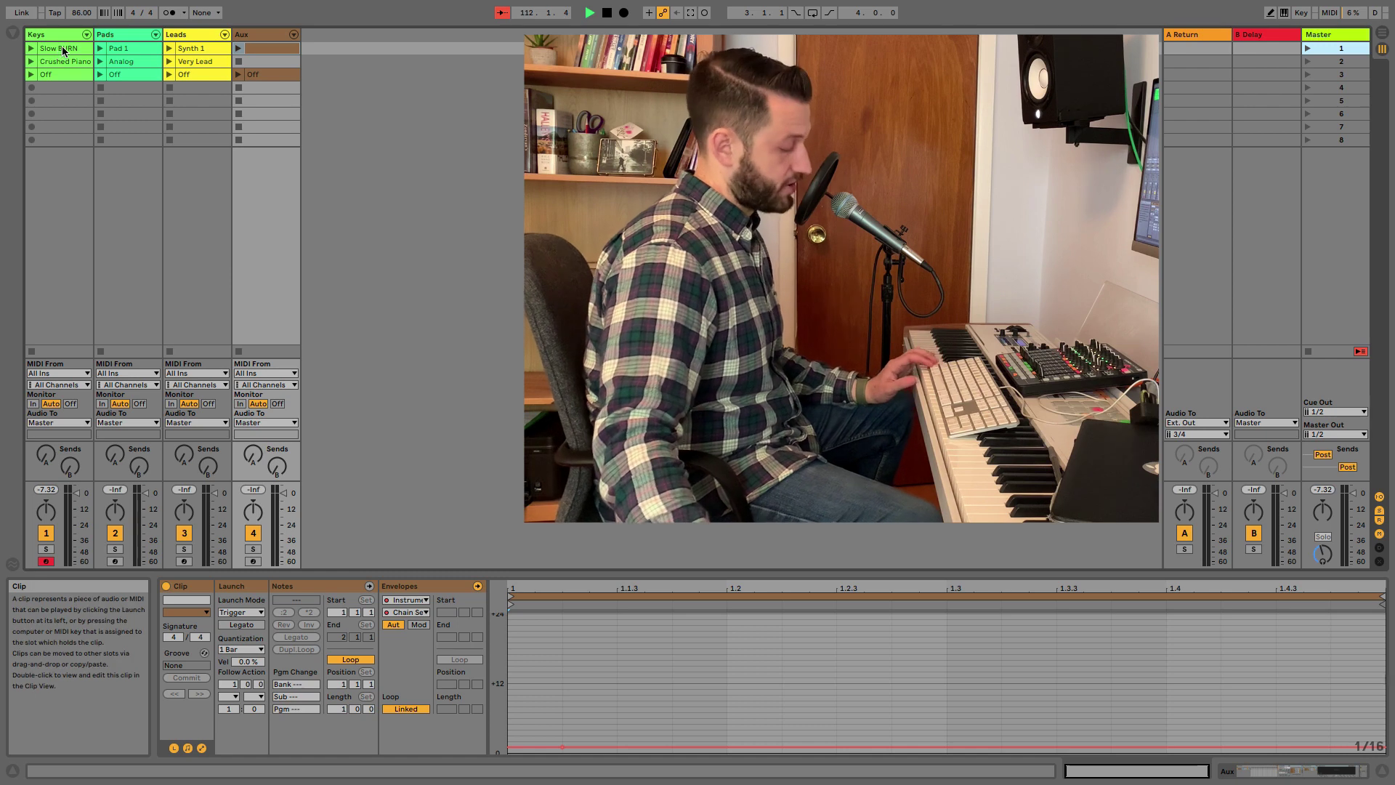
Copy Slow BURN and Analog into scene 6 of Keys and Pads, then launch scene 6
drag(63, 51, 73, 114)
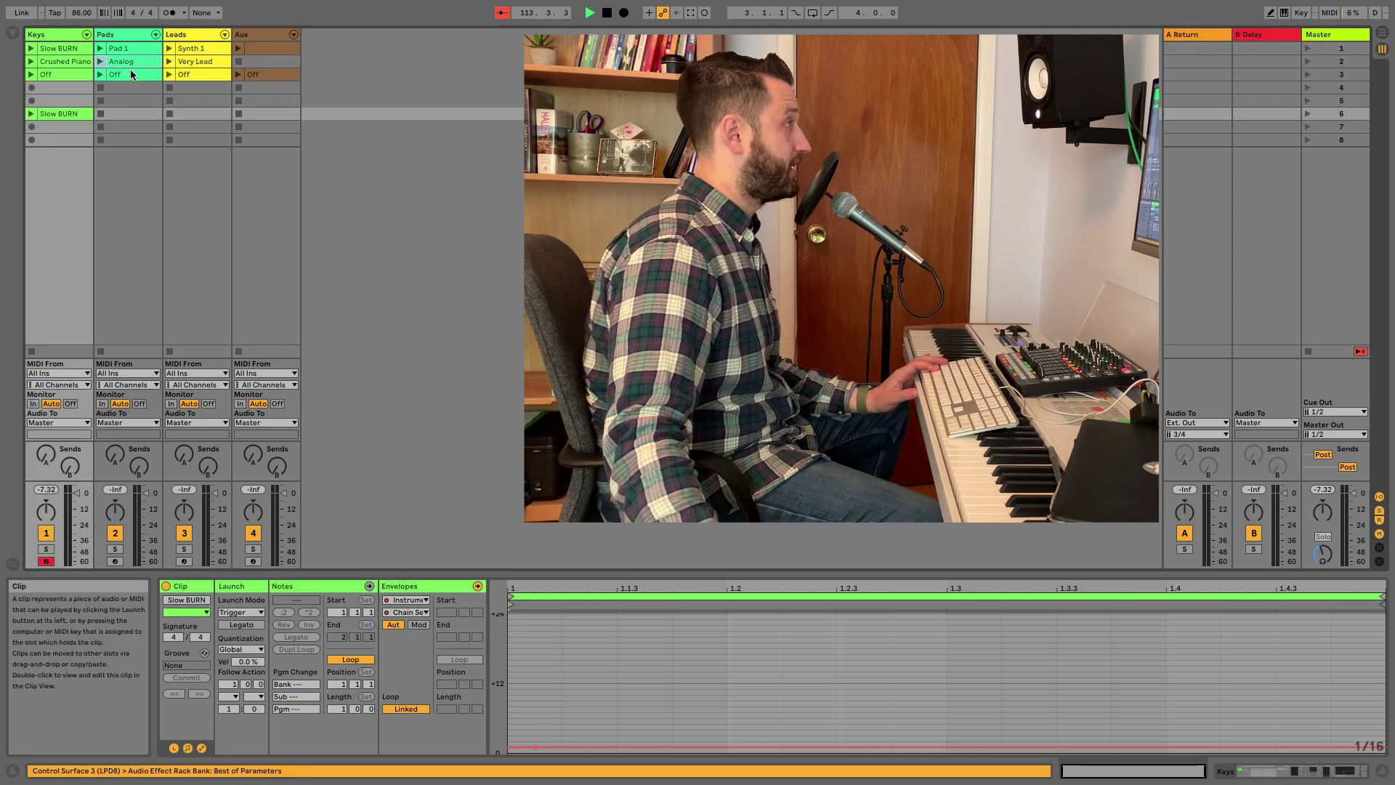
drag(133, 74, 130, 114)
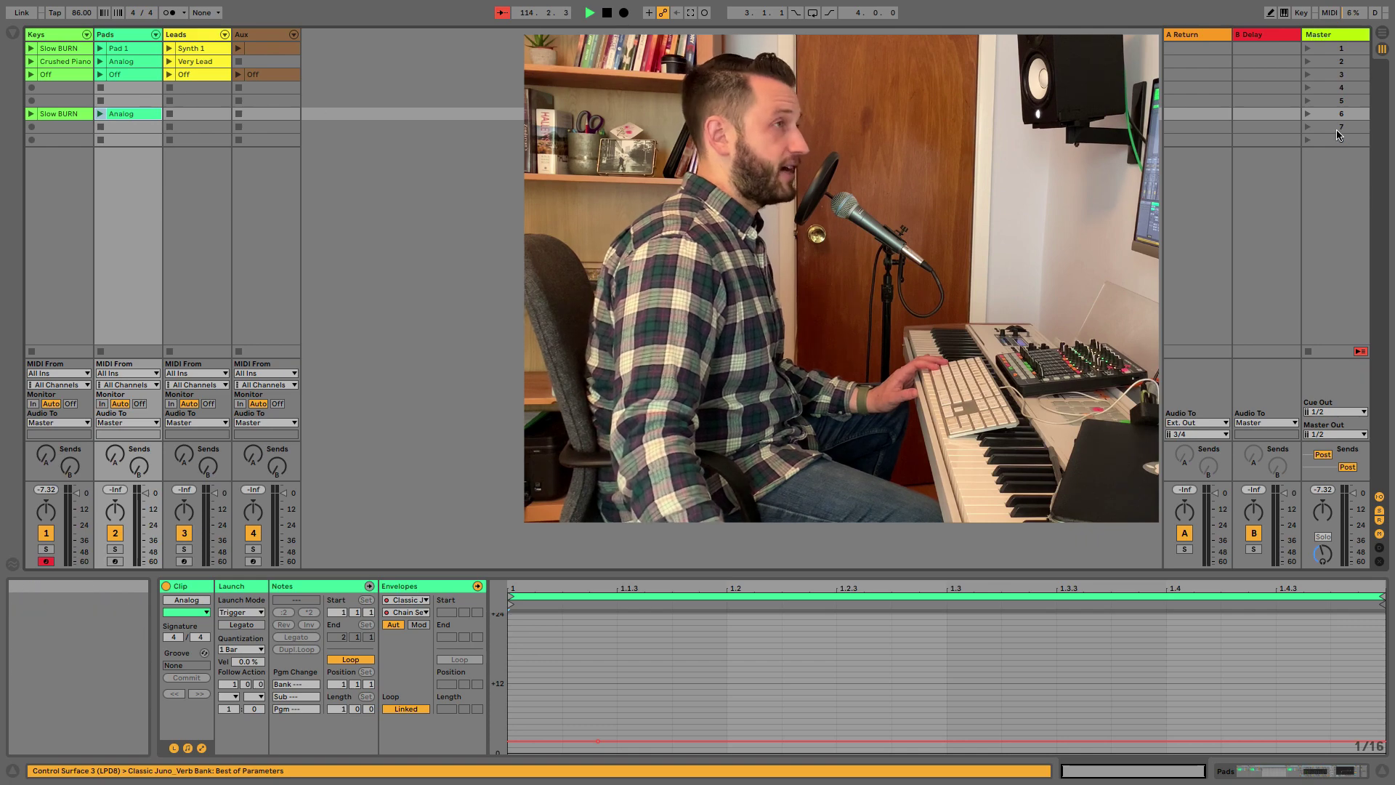
click(1307, 114)
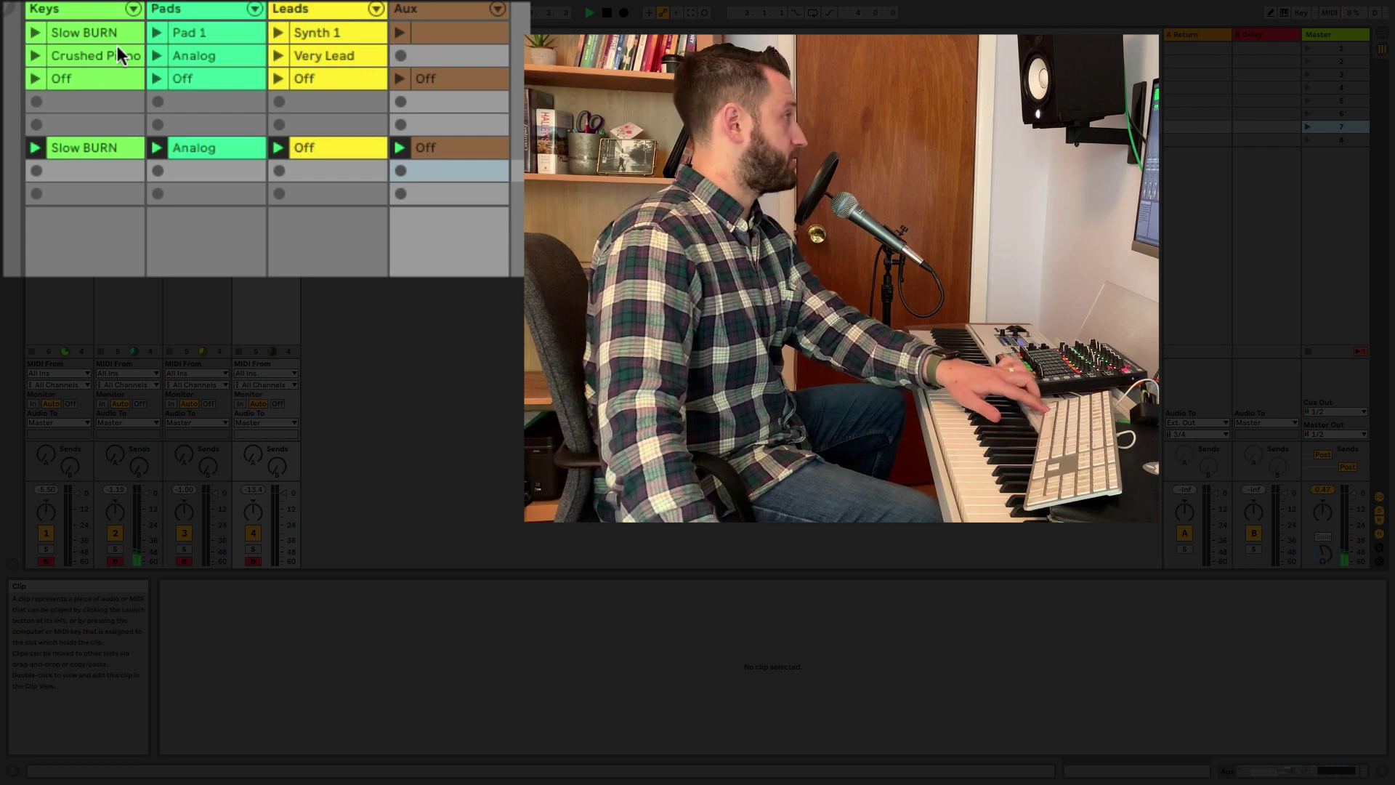
Fill scene 7 with copies of Crushed Piano, Pad 1, and the Leads and Aux Off clips, then launch it
drag(80, 60, 109, 166)
drag(190, 79, 219, 171)
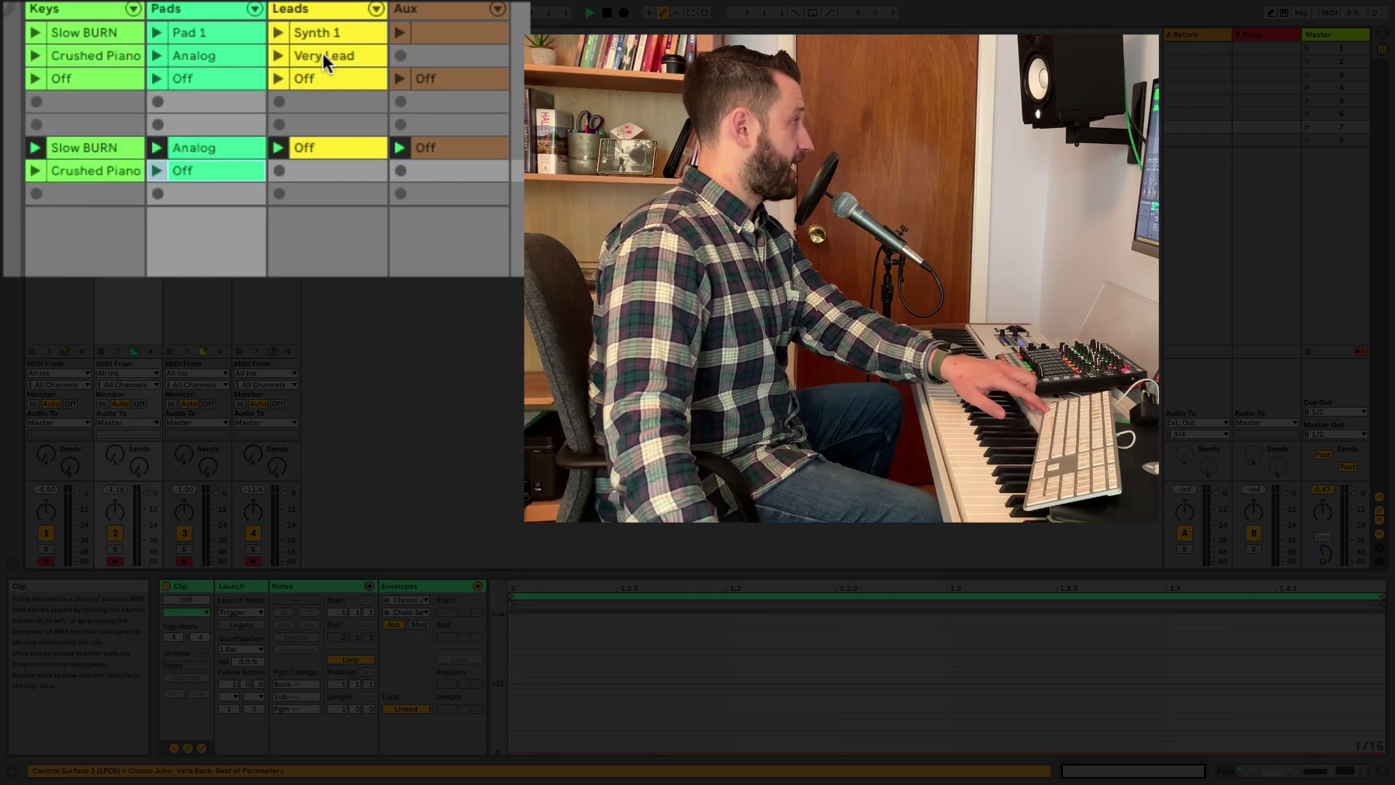
drag(193, 33, 188, 172)
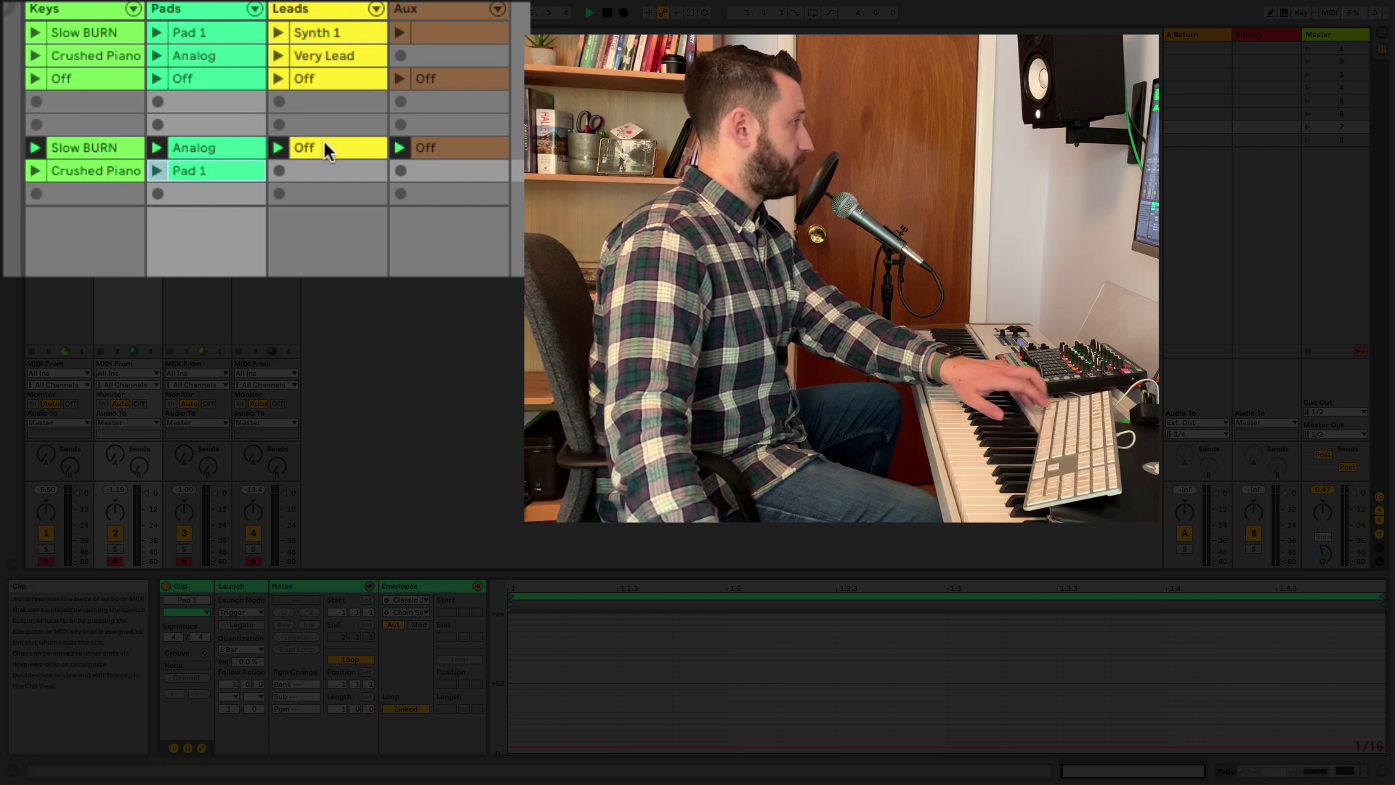
drag(324, 141, 324, 173)
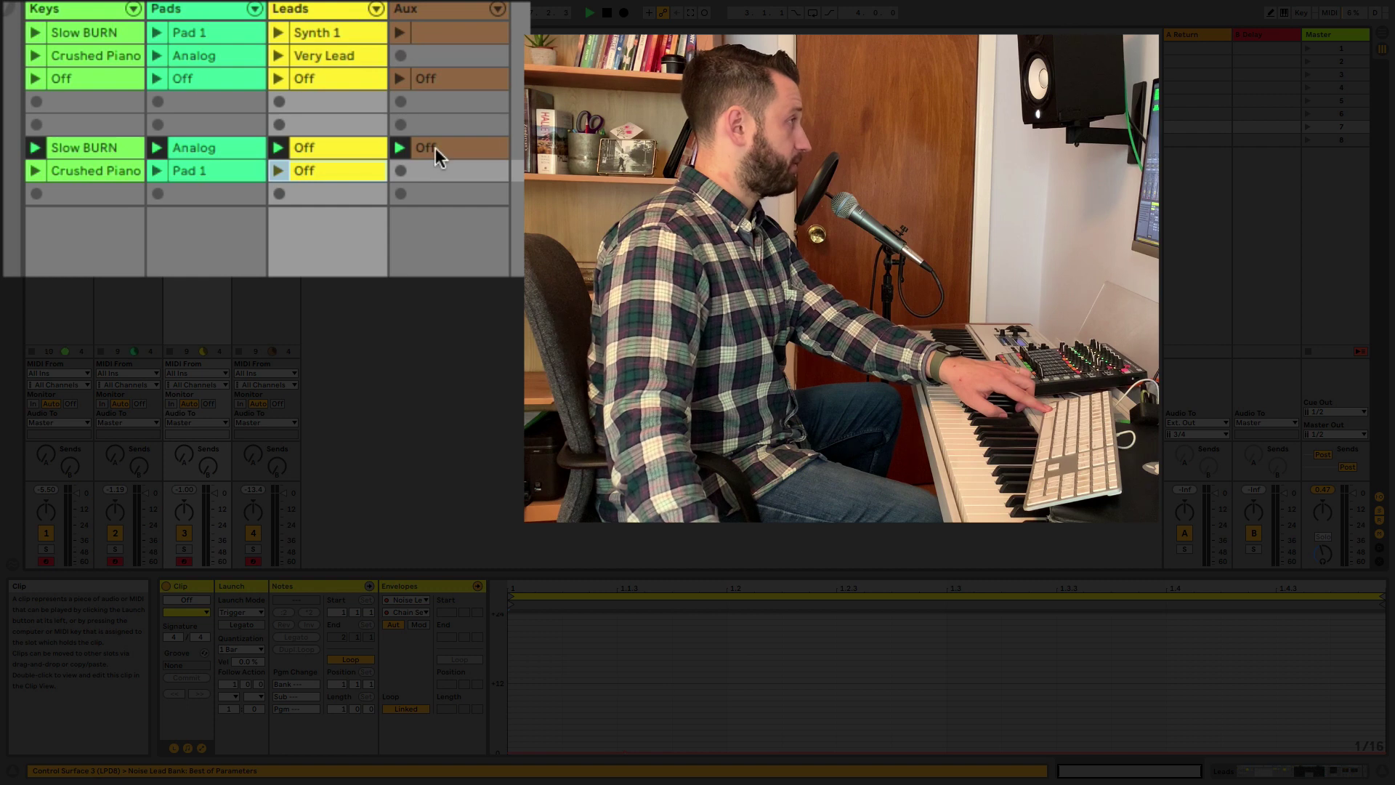
drag(434, 146, 435, 166)
click(1307, 127)
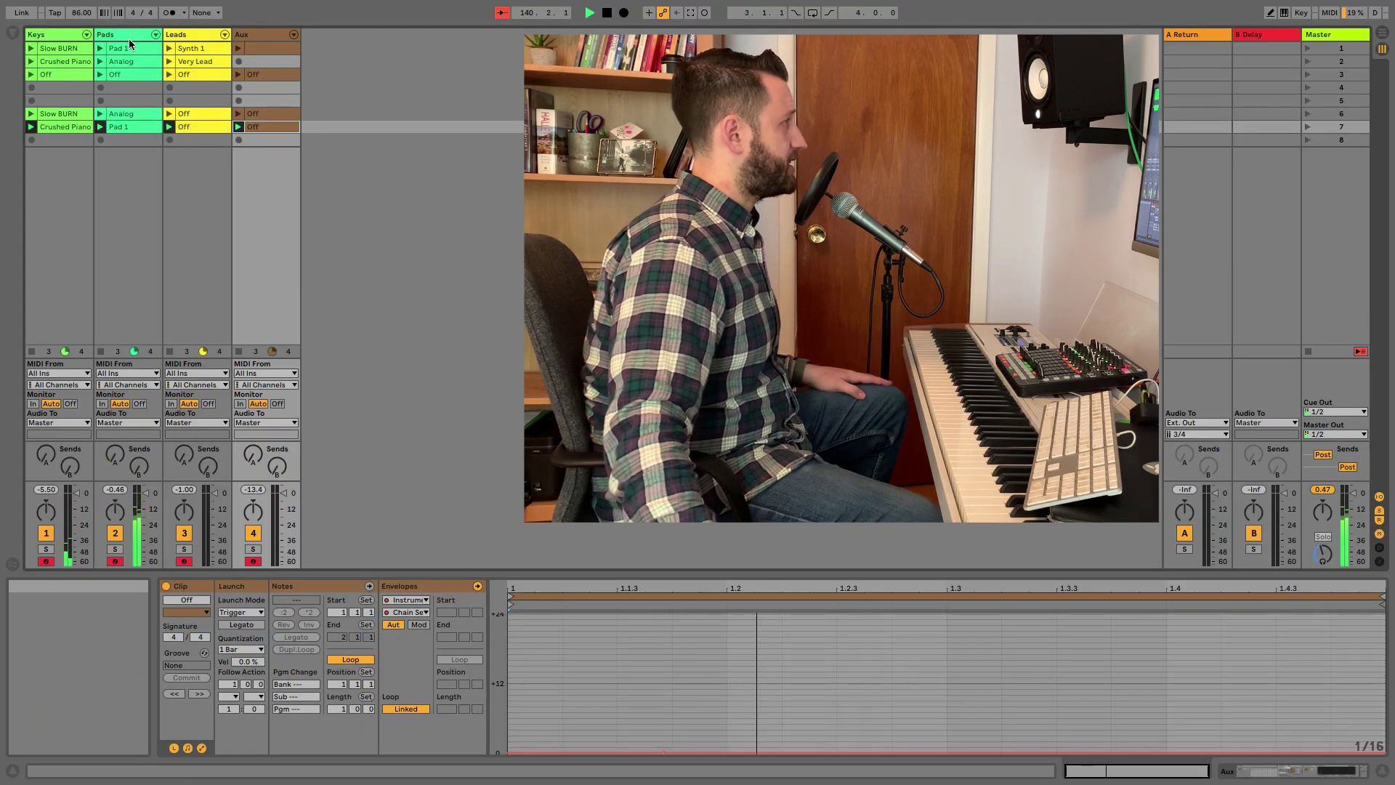
Lower the Classic Juno chain in the Pads track's Classic Juno_Verb rack to -11.8 dB
click(129, 38)
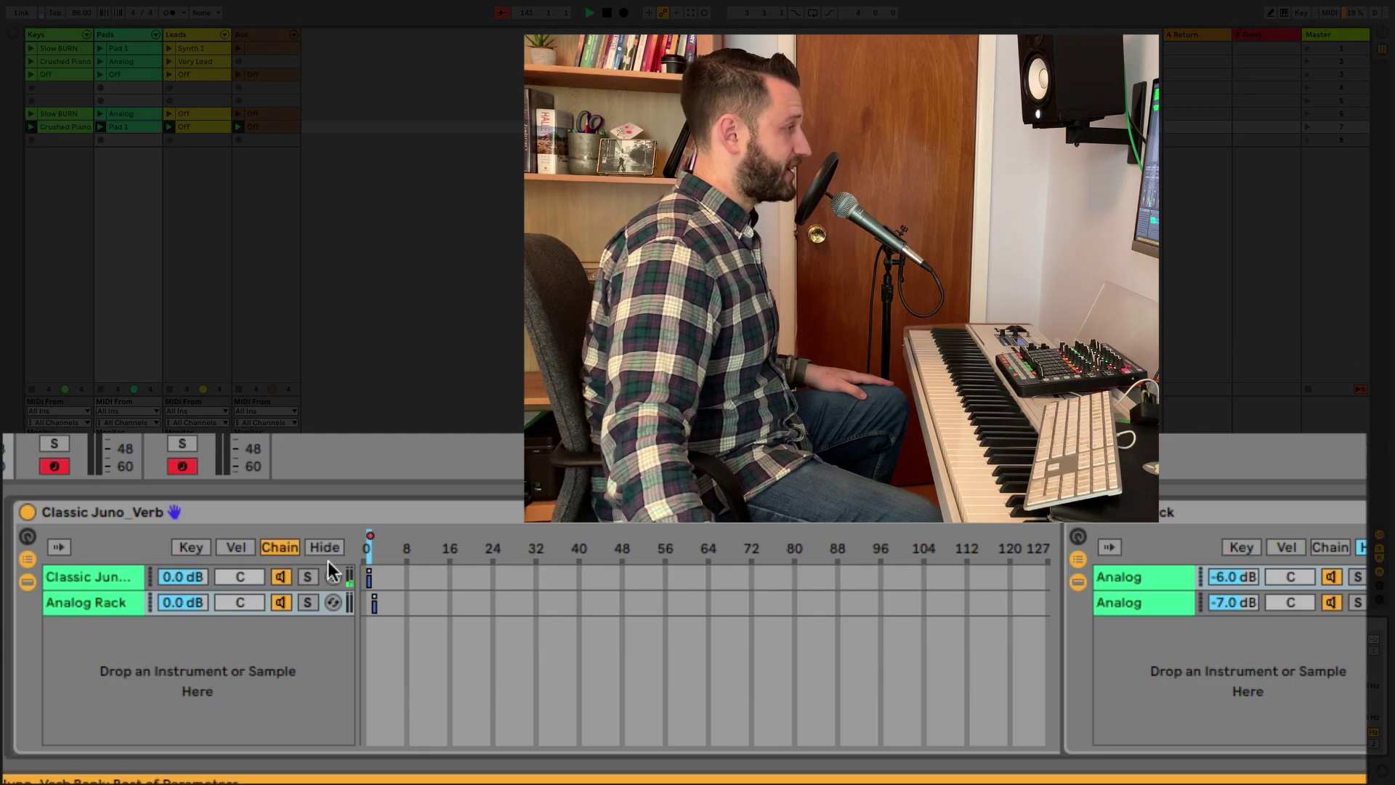
click(125, 576)
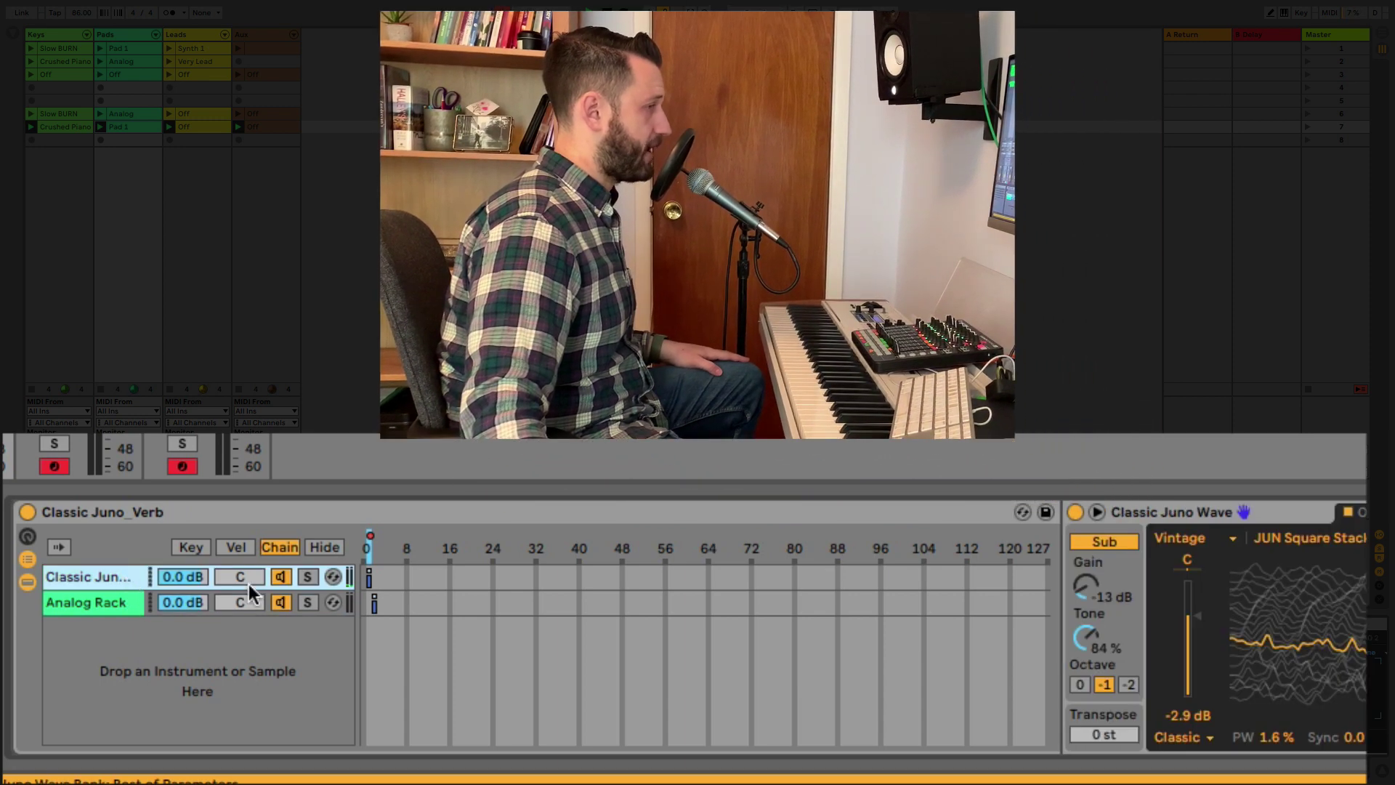
drag(183, 576, 182, 603)
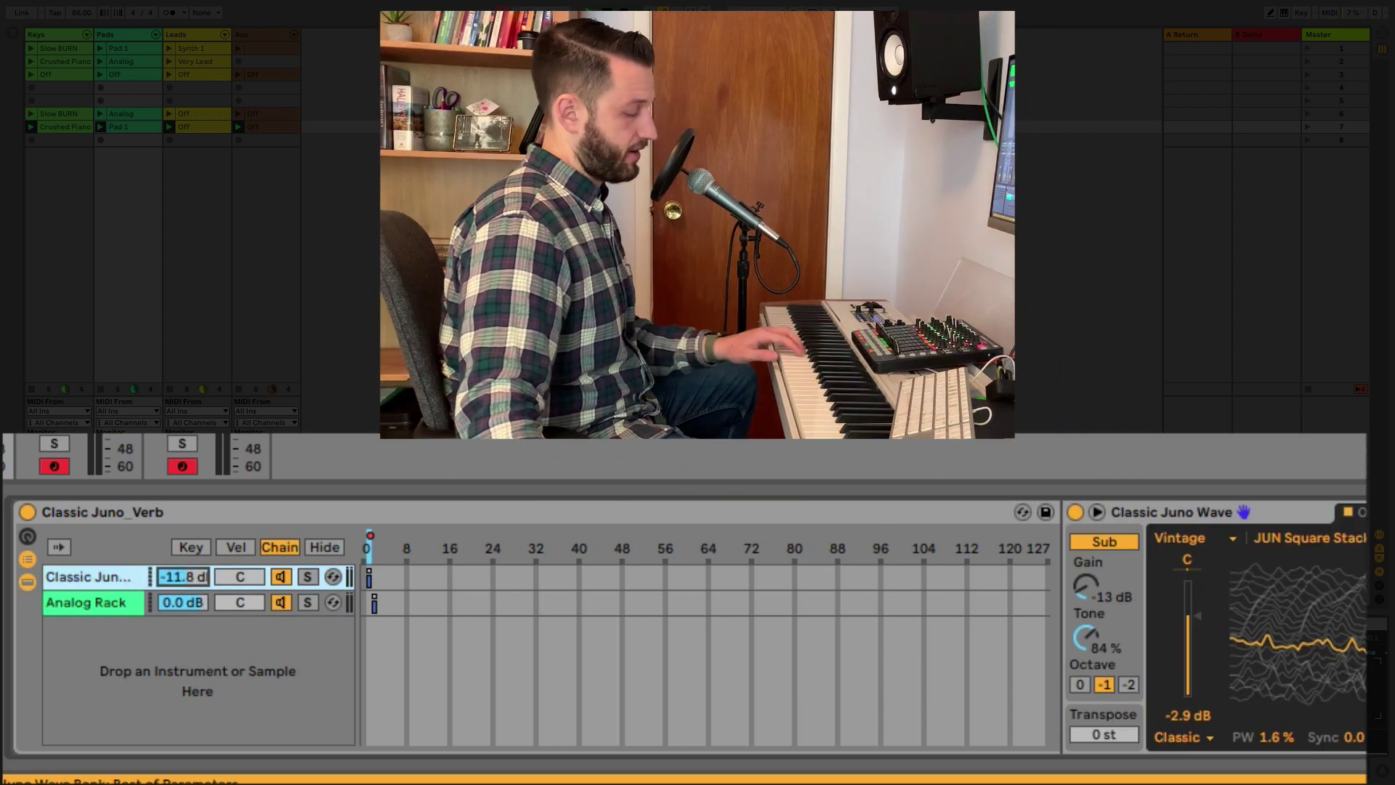